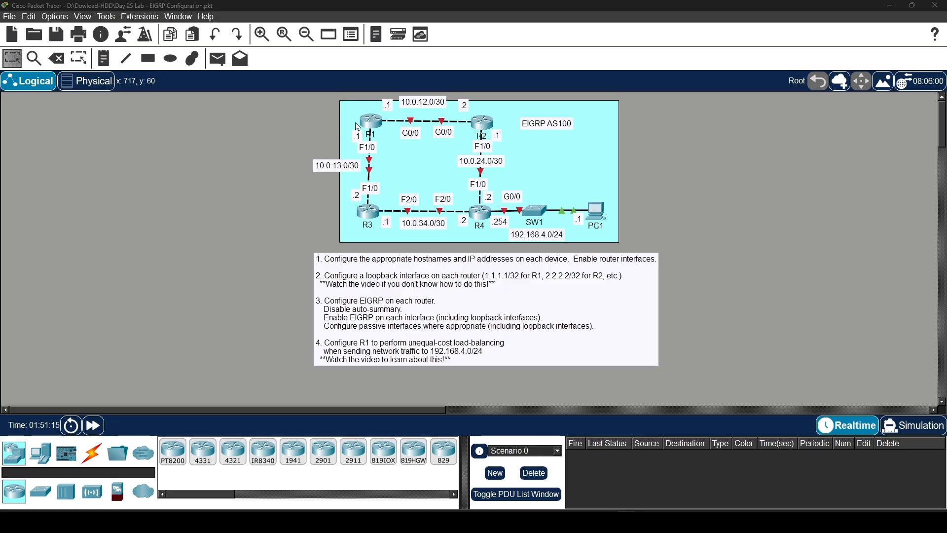
# Step: Assign PC1's FastEthernet0 the static IPv4 address 192.168.4.1 with subnet mask 255.255.255.0
pyautogui.click(597, 212)
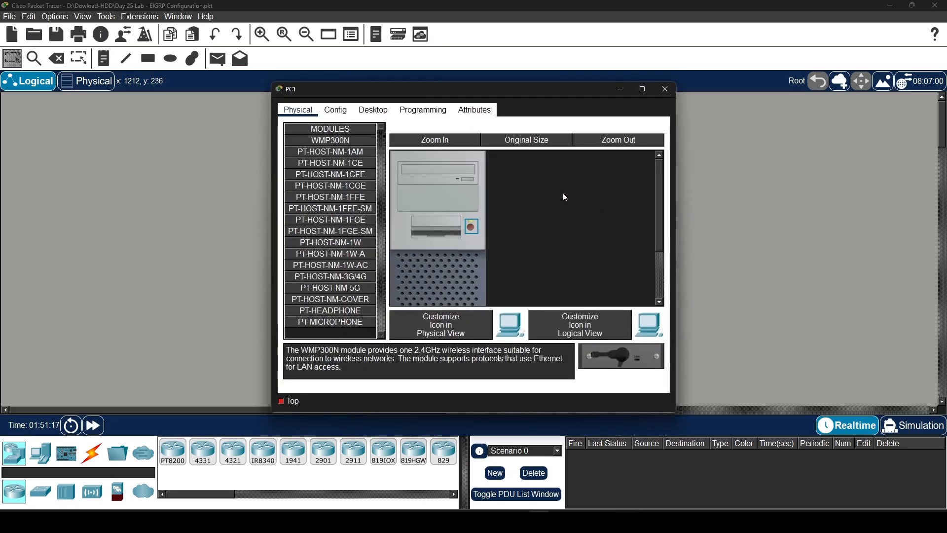
pyautogui.click(374, 111)
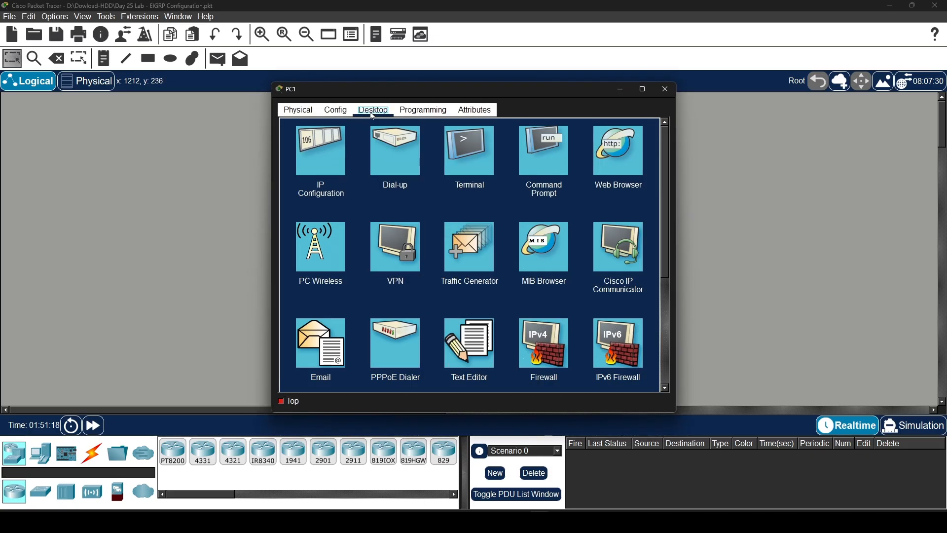
pyautogui.click(330, 113)
pyautogui.click(339, 183)
pyautogui.moveTo(467, 88); pyautogui.dragTo(712, 75)
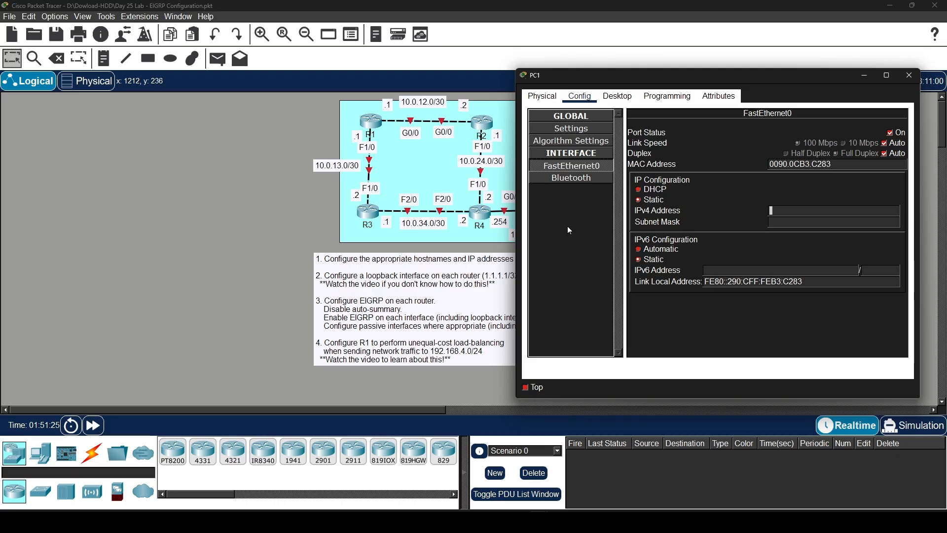
pyautogui.moveTo(748, 75); pyautogui.dragTo(715, 252)
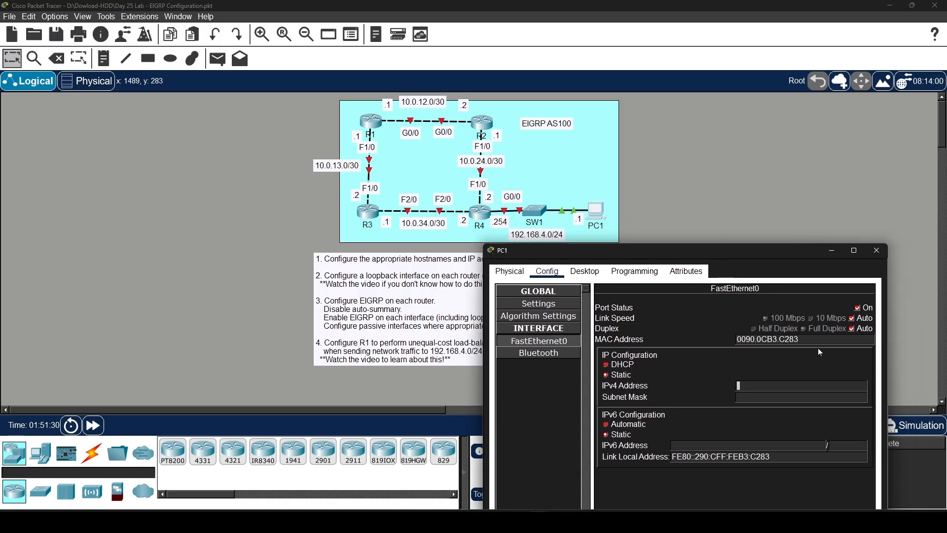
pyautogui.write('192.168.4.1')
pyautogui.click(809, 397)
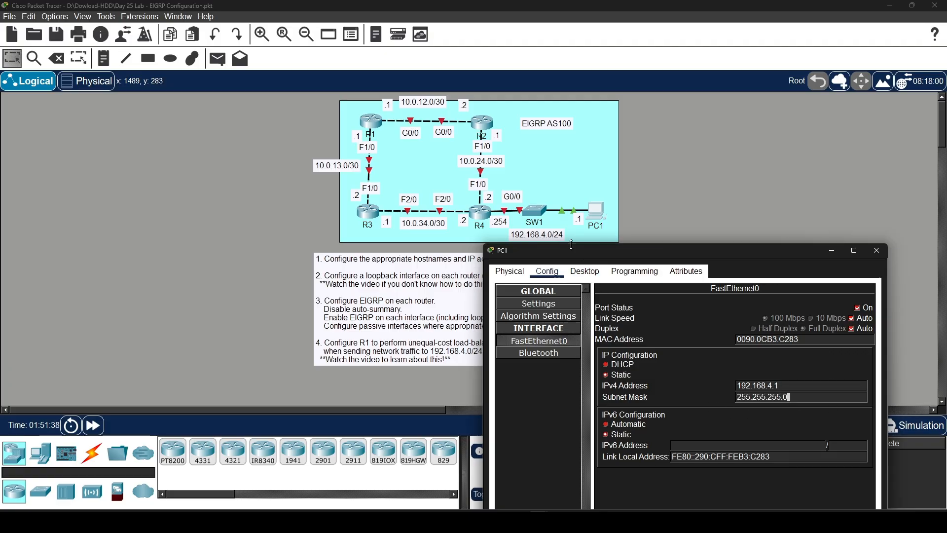
pyautogui.click(881, 251)
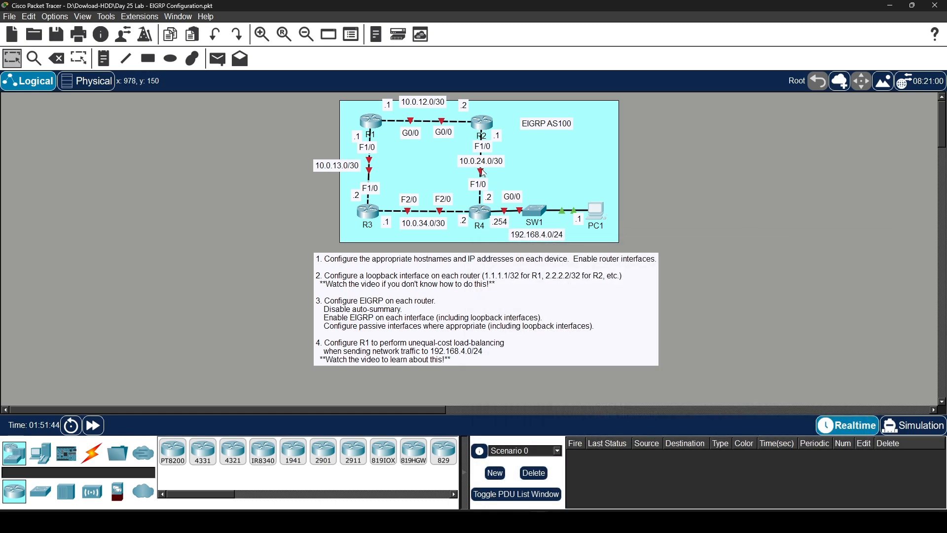
# Step: Open R1's command line and enter global configuration mode with enable and conf t
pyautogui.click(371, 122)
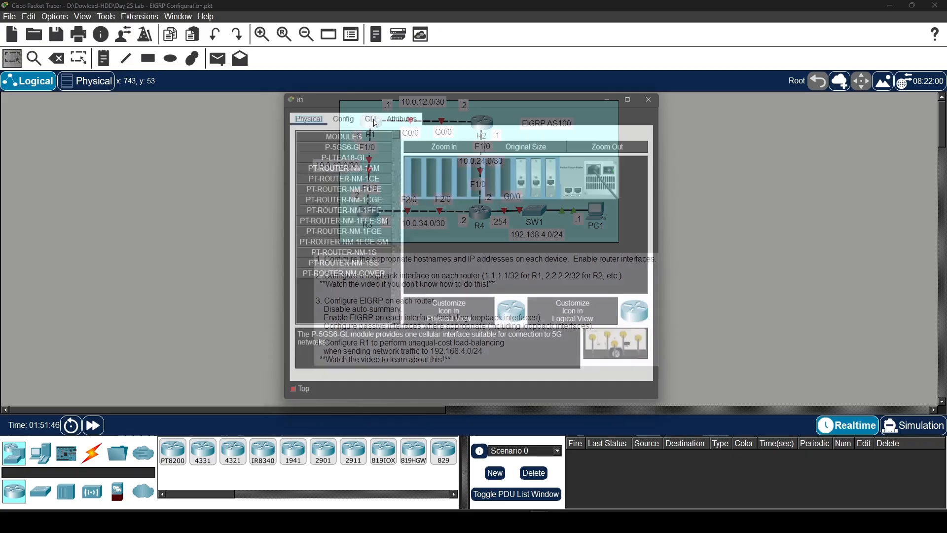
pyautogui.click(365, 109)
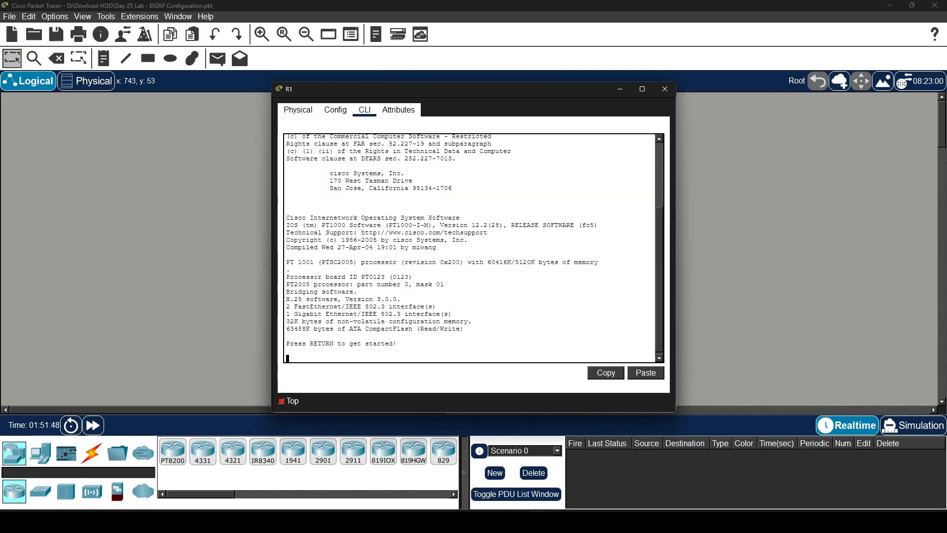
pyautogui.press('Return')
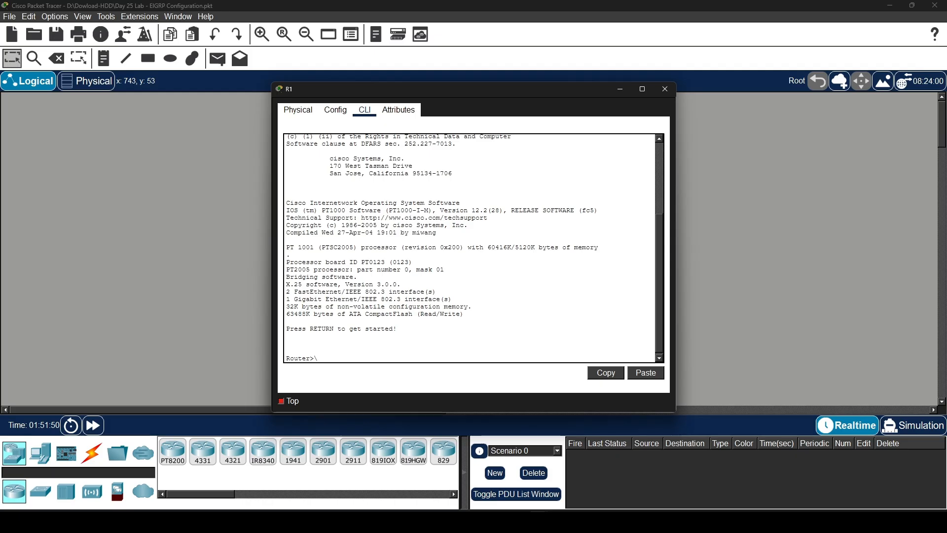
pyautogui.press('BackSpace')
pyautogui.write('en')
pyautogui.press('Tab')
pyautogui.press('Return')
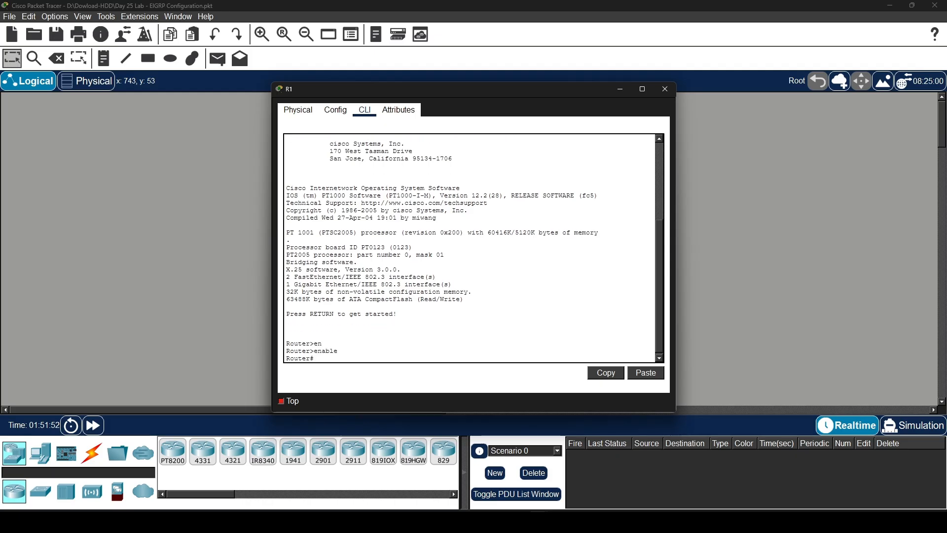
pyautogui.write('cong')
pyautogui.write(' t')
pyautogui.press('Return')
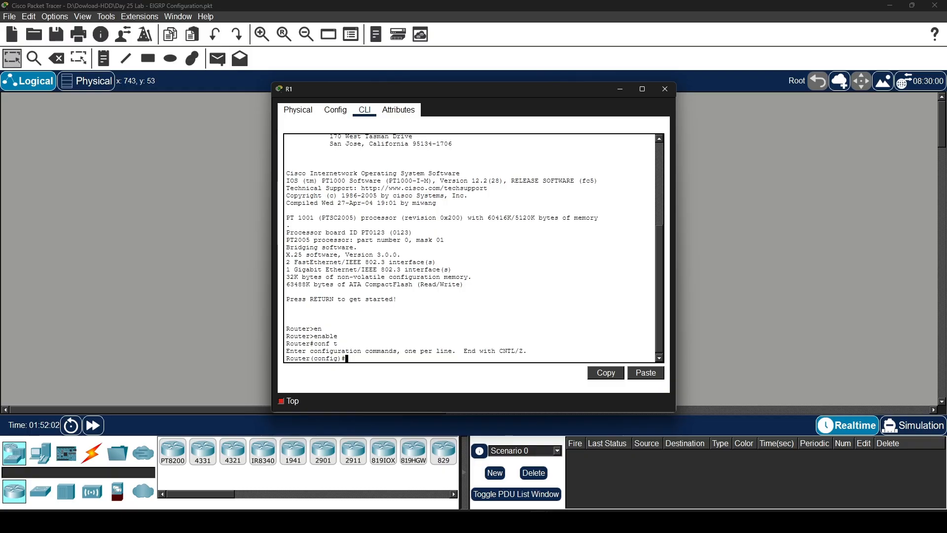
# Step: Set the router's hostname to R1 and move its window clear of the topology diagram
pyautogui.write('hostname R1')
pyautogui.scroll(-1, 469, 249)
pyautogui.scroll(5, 470, 248)
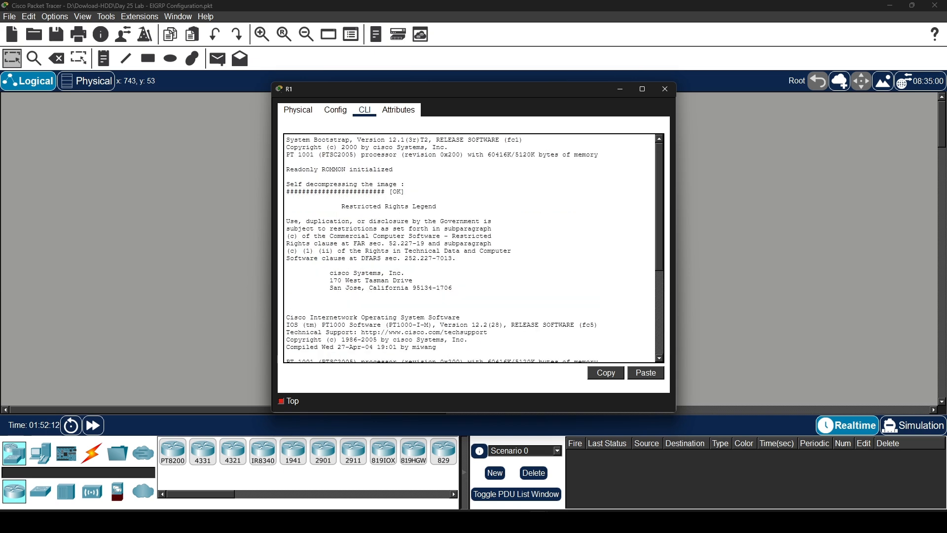
pyautogui.scroll(-6, 469, 248)
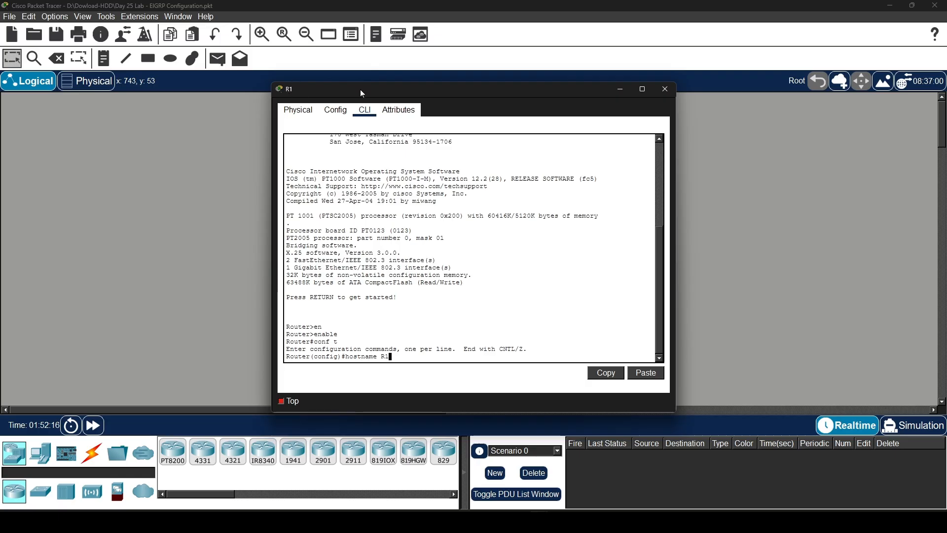
pyautogui.moveTo(361, 90); pyautogui.dragTo(476, 96)
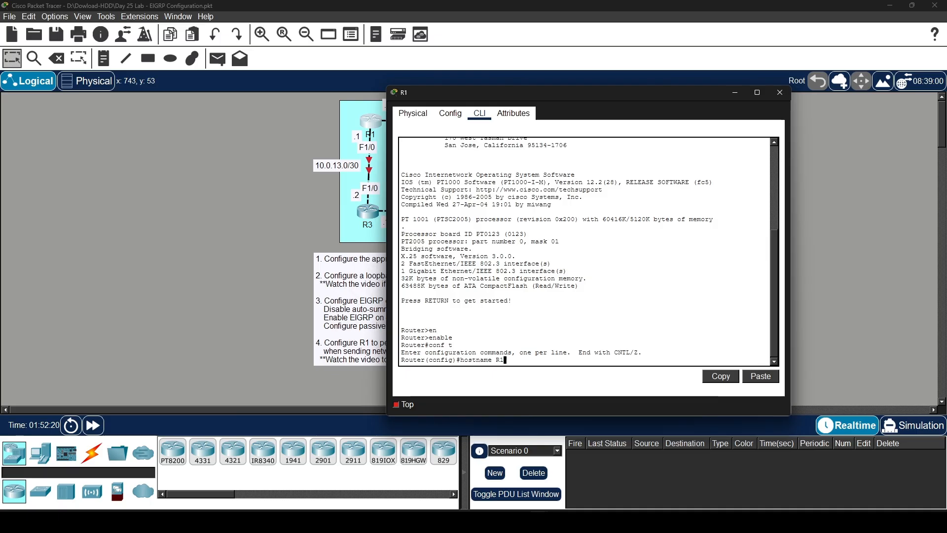
pyautogui.press('Return')
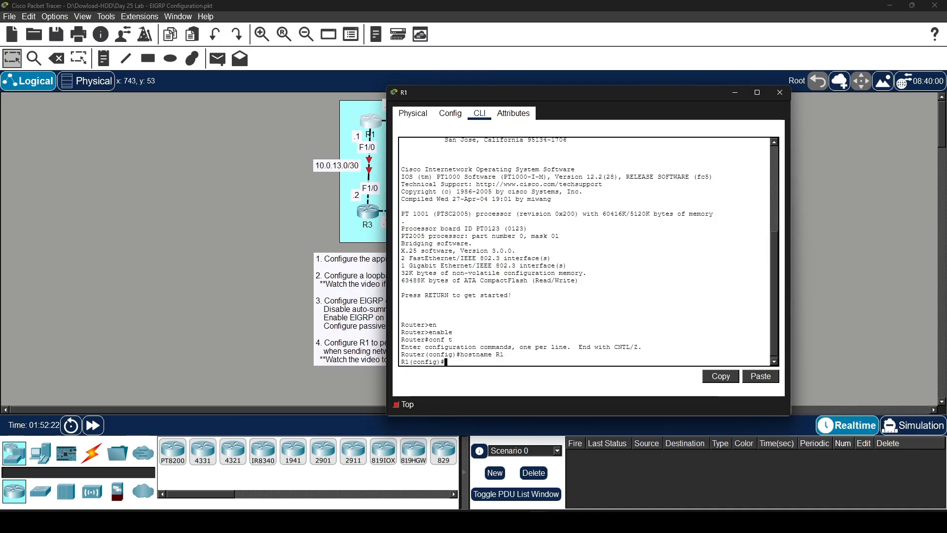
pyautogui.moveTo(502, 93); pyautogui.dragTo(703, 106)
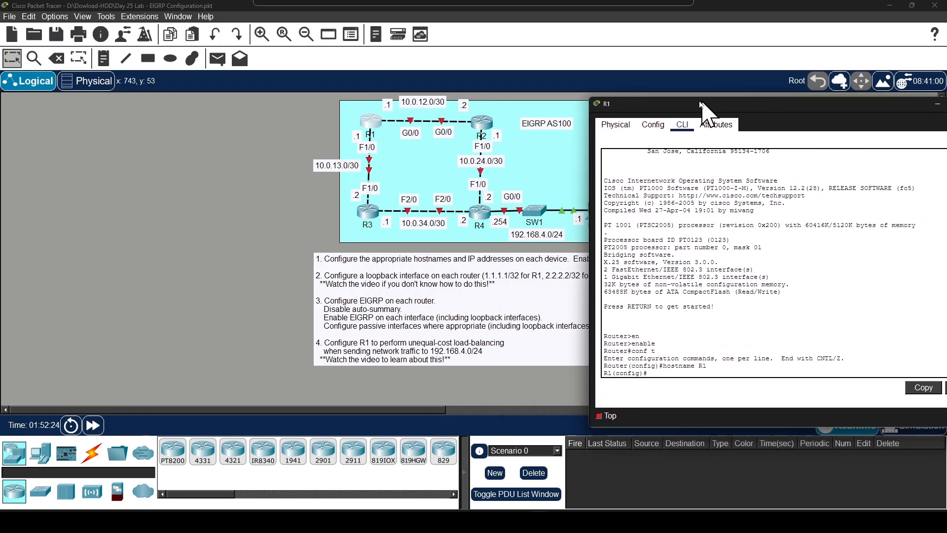
# Step: Show R1's interface summary with DO SHO IP INT BR to examine its interface names and status
pyautogui.click(481, 123)
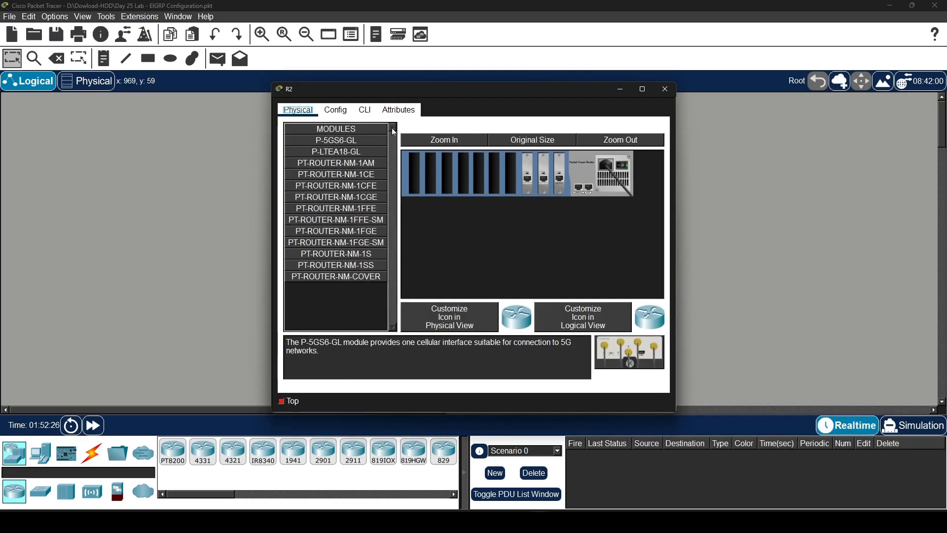
pyautogui.click(665, 89)
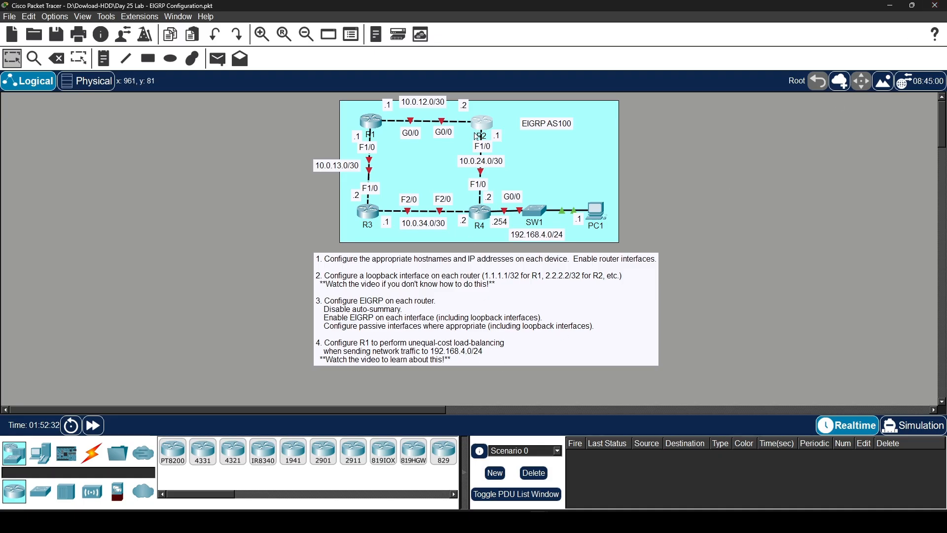
pyautogui.click(371, 131)
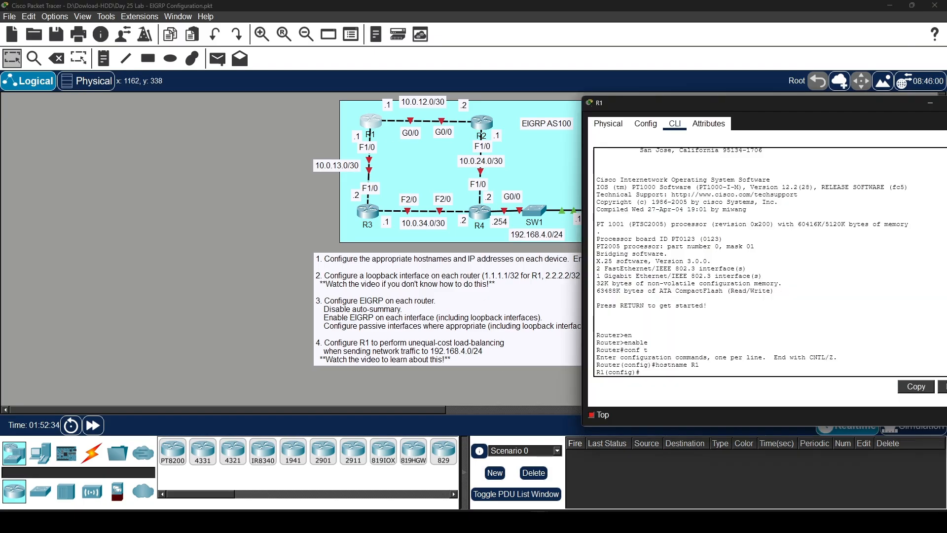
pyautogui.write('DO SHO IP INT BR')
pyautogui.press('Return')
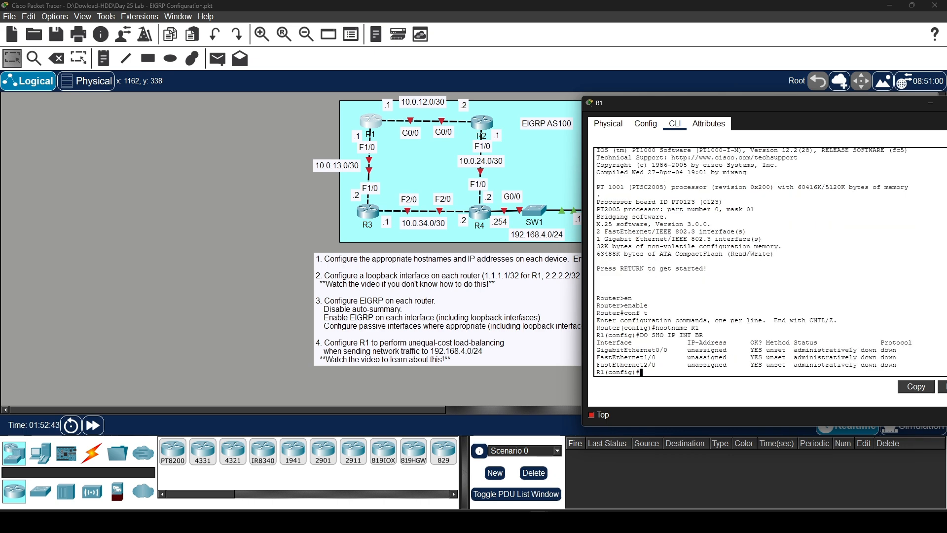
pyautogui.moveTo(610, 343); pyautogui.dragTo(660, 350)
pyautogui.click(672, 365)
pyautogui.doubleClick(869, 102)
pyautogui.click(828, 113)
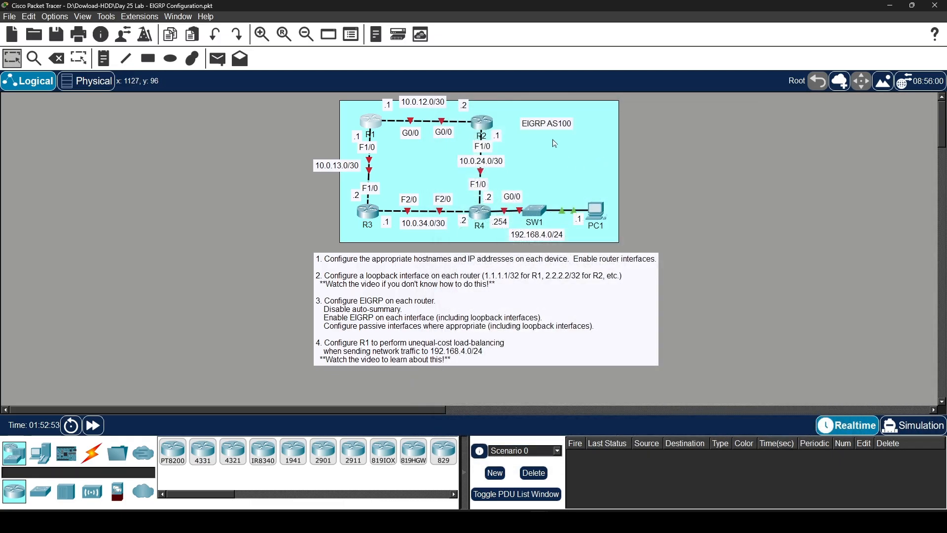
# Step: Start the console session on router R3 to reach its user prompt, and close its window
pyautogui.click(366, 212)
pyautogui.click(365, 109)
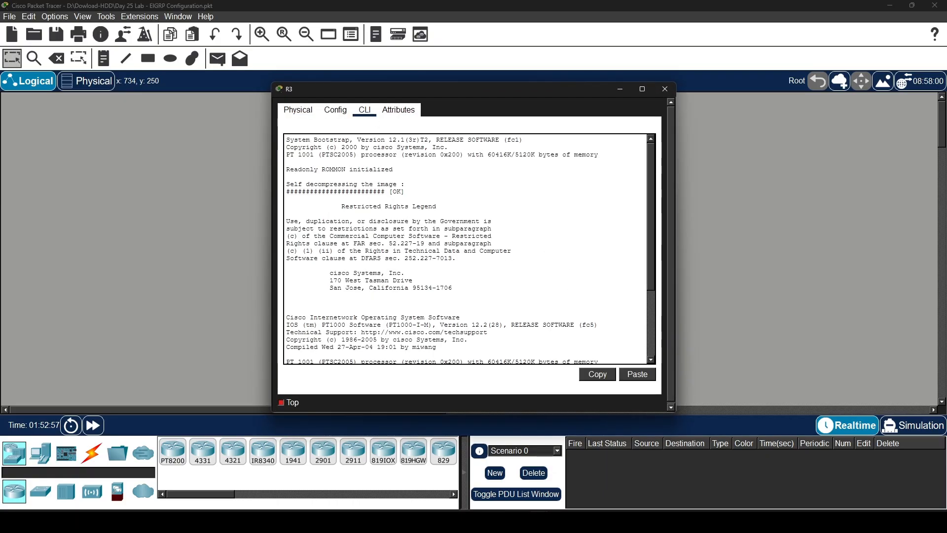
pyautogui.press('Return')
pyautogui.press('Return')
pyautogui.press('Return')
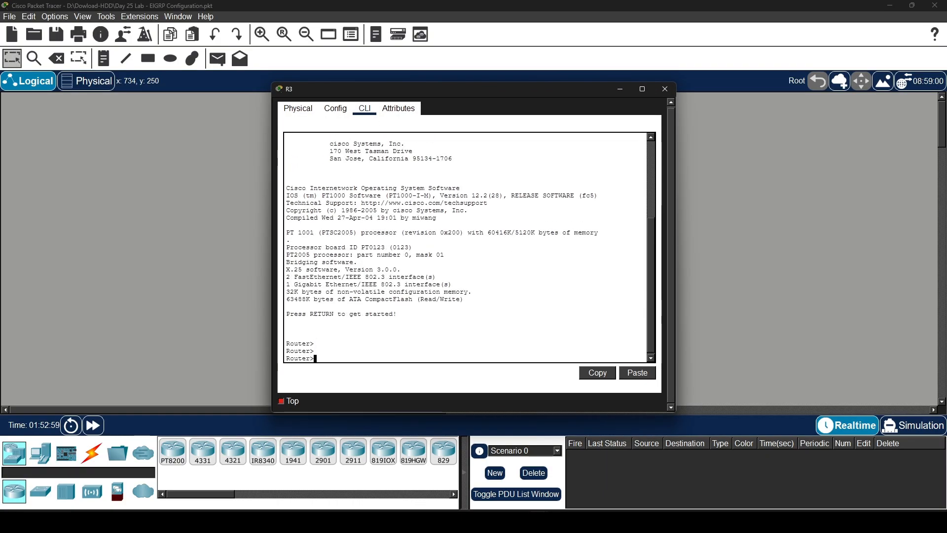
pyautogui.doubleClick(287, 351)
pyautogui.click(664, 89)
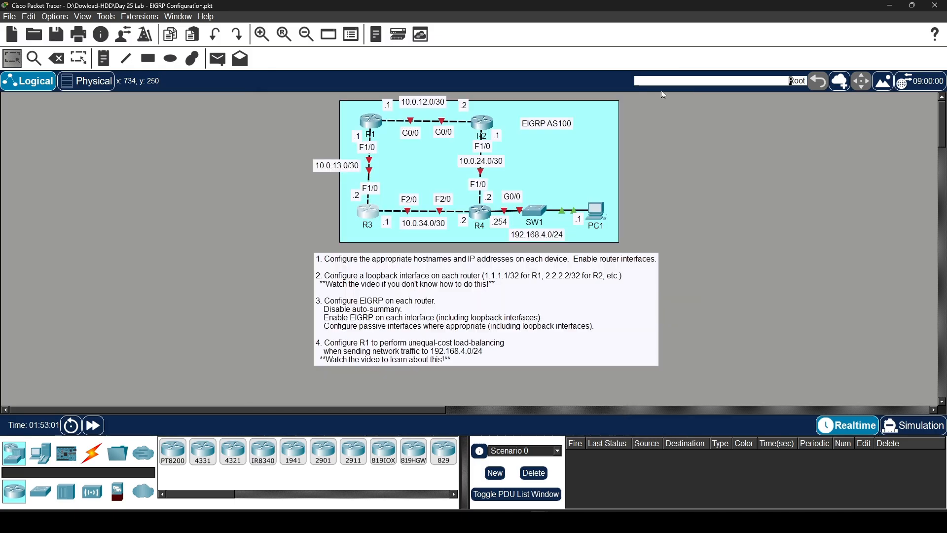
# Step: Start the console session on router R2 to reach its user prompt, and close its window
pyautogui.click(487, 126)
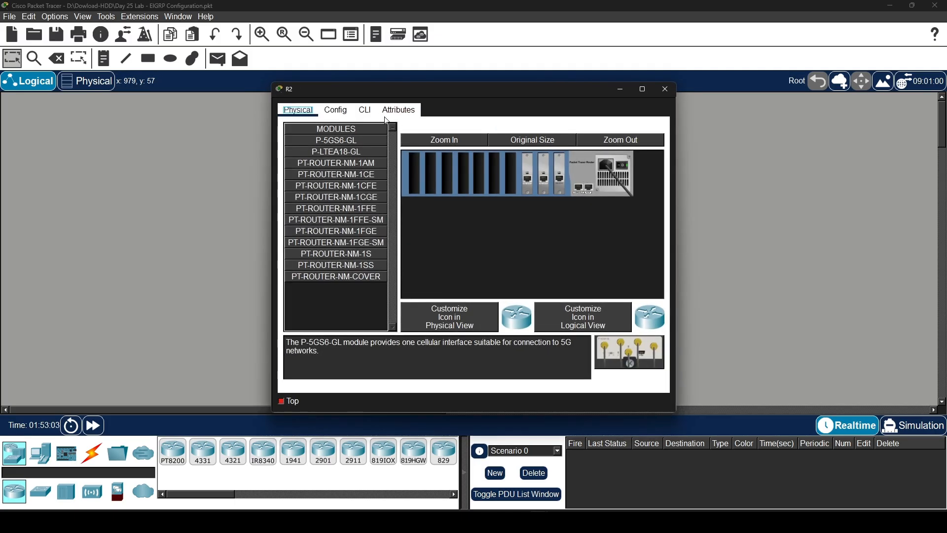
pyautogui.click(364, 110)
pyautogui.press('Return')
pyautogui.press('Return')
pyautogui.press('Return')
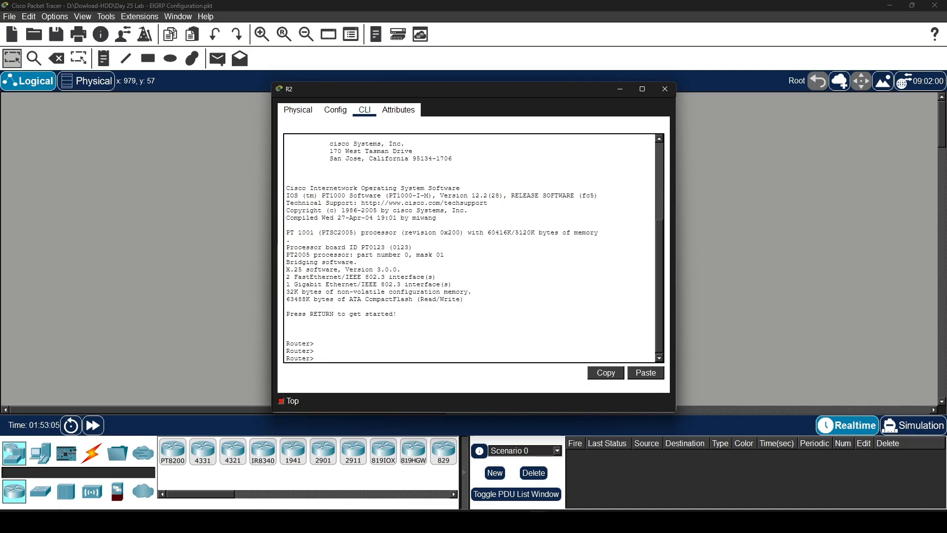
pyautogui.click(665, 90)
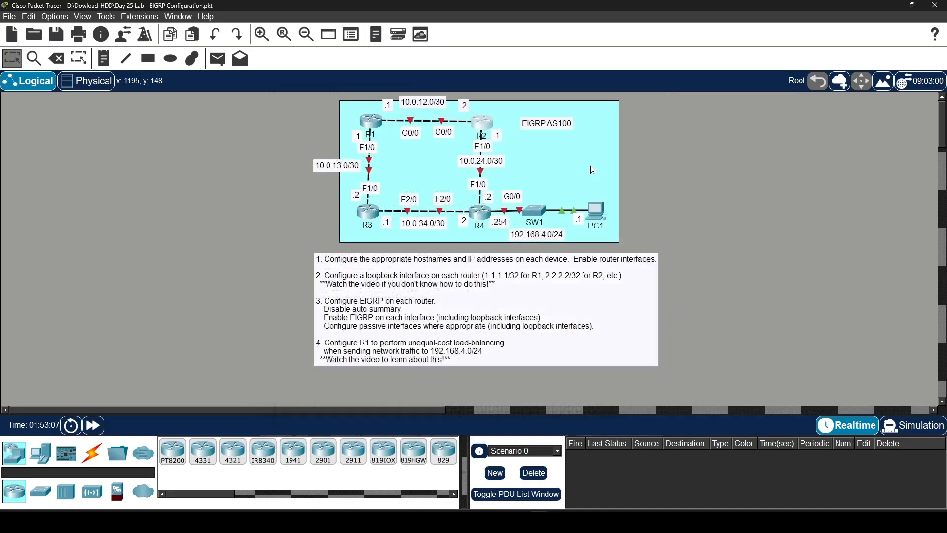
# Step: Reopen R1's command line at the configuration prompt and place its window beside the topology diagram
pyautogui.click(371, 121)
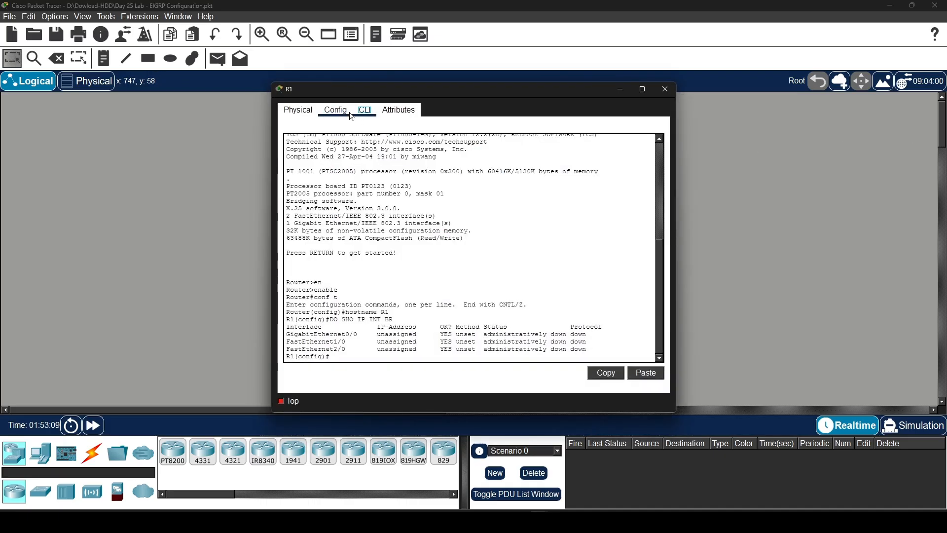
pyautogui.scroll(6, 470, 248)
pyautogui.scroll(-5, 471, 247)
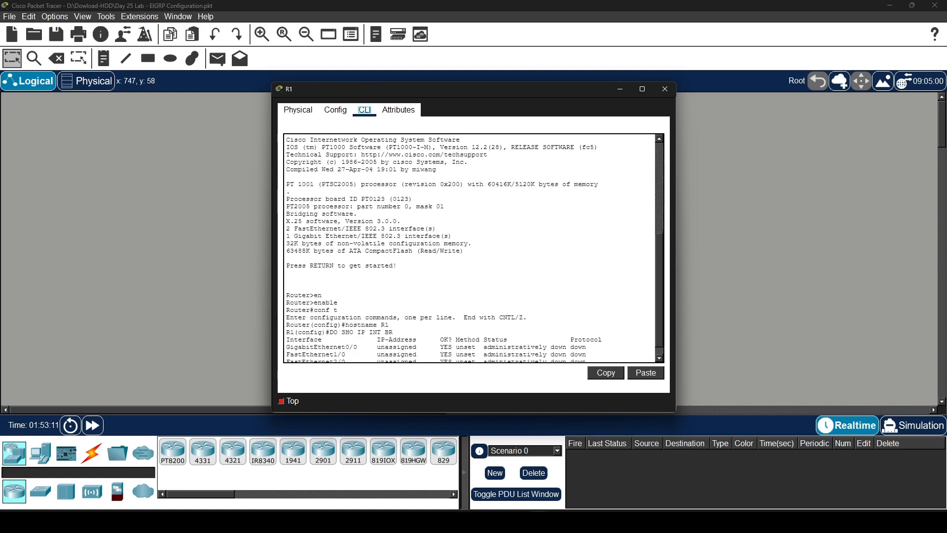
pyautogui.scroll(-1, 470, 248)
pyautogui.click(331, 356)
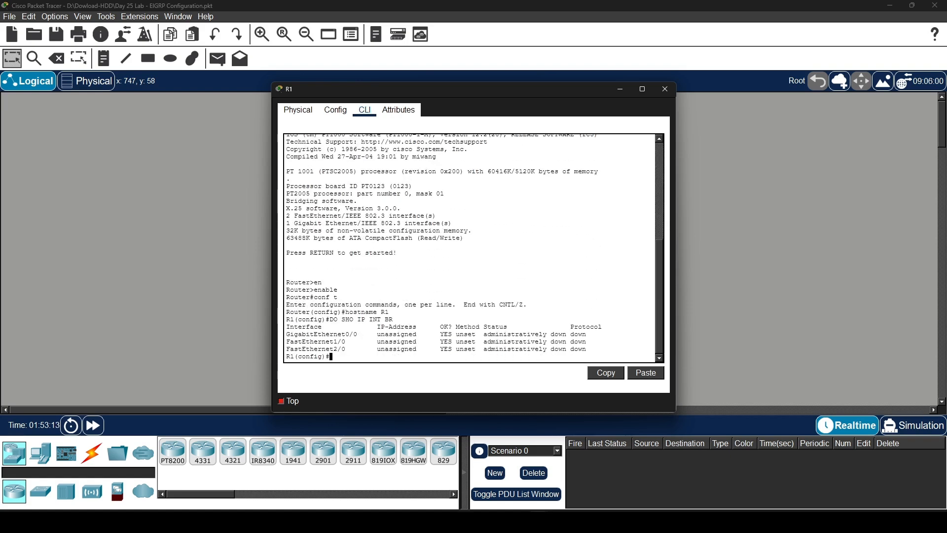
pyautogui.moveTo(488, 92); pyautogui.dragTo(758, 77)
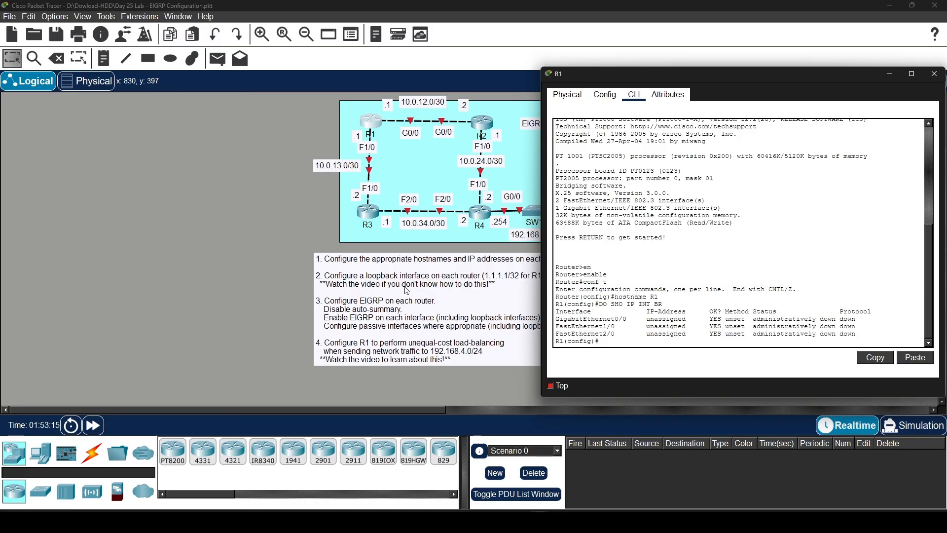
pyautogui.moveTo(620, 79); pyautogui.dragTo(602, 94)
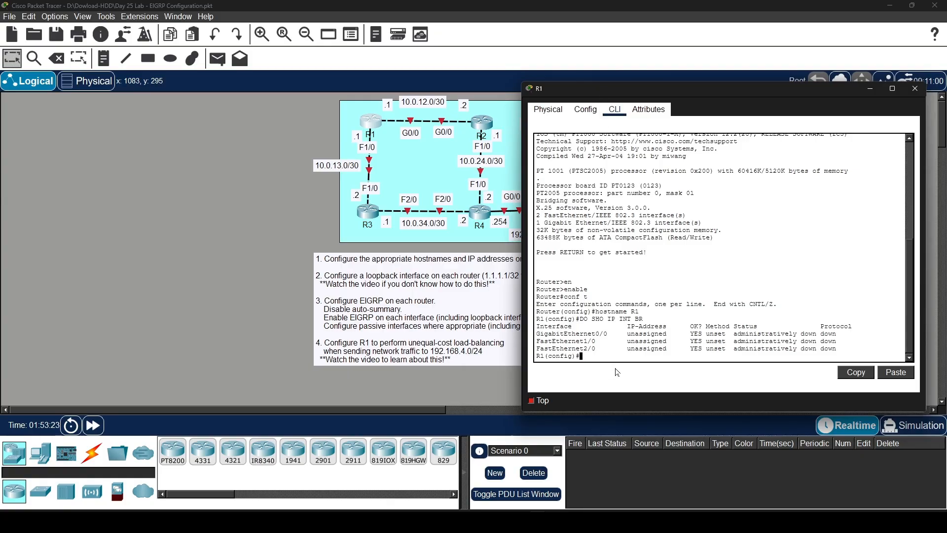
# Step: Try to complete the ip add command in R1's global configuration mode, and uncover the full topology diagram
pyautogui.write('ip ad')
pyautogui.press('Tab')
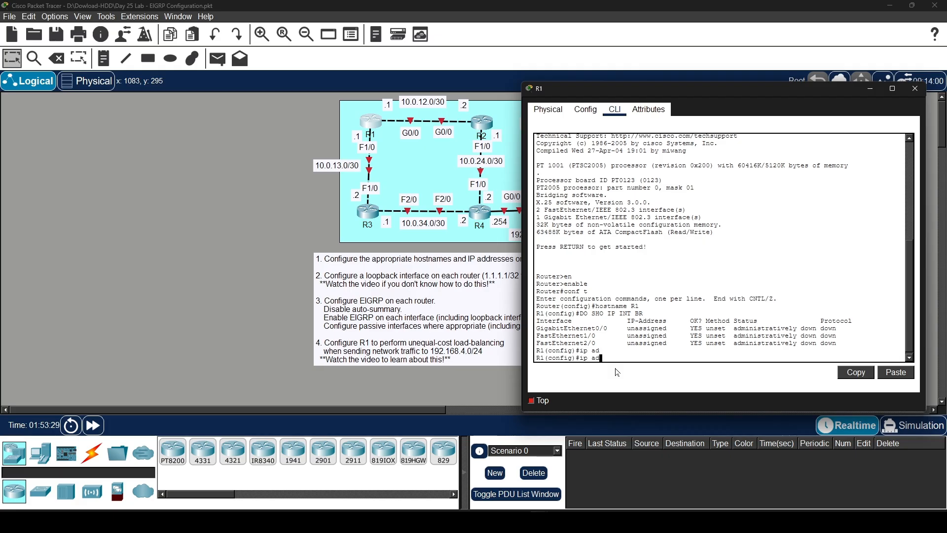
pyautogui.write('d')
pyautogui.press('Tab')
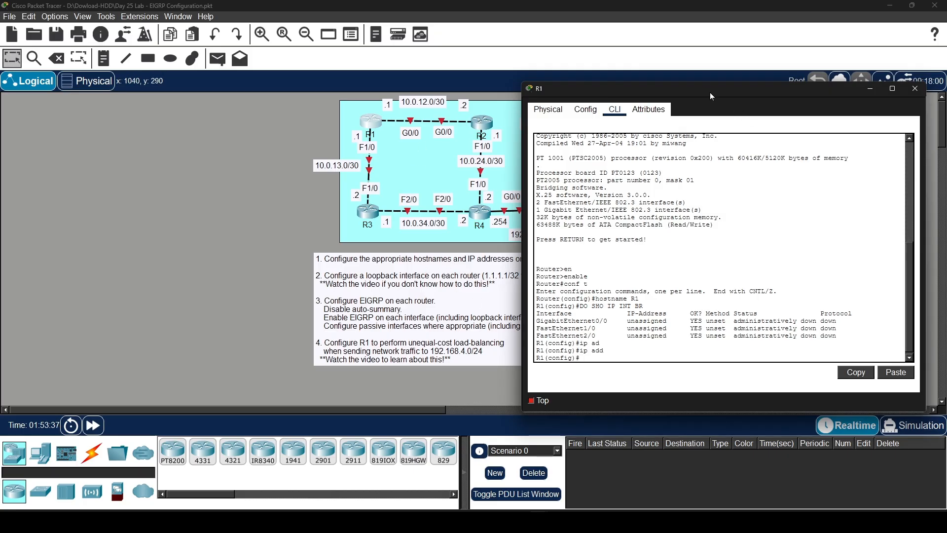
pyautogui.moveTo(710, 93); pyautogui.dragTo(821, 86)
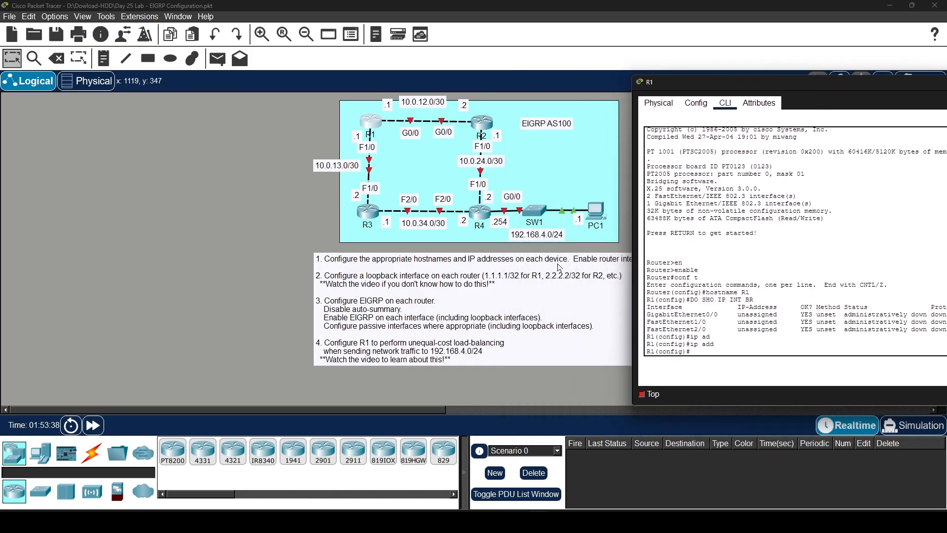
# Step: Assign IP address 10.0.13.1 with mask 255.255.255.252 to R1's FastEthernet 1/0 interface
pyautogui.moveTo(727, 77); pyautogui.dragTo(604, 74)
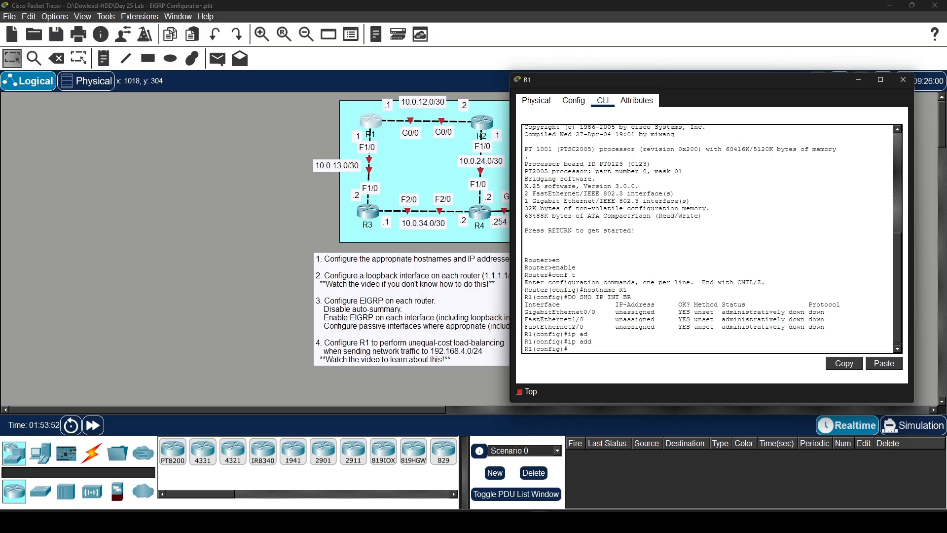
pyautogui.write('int f1/0')
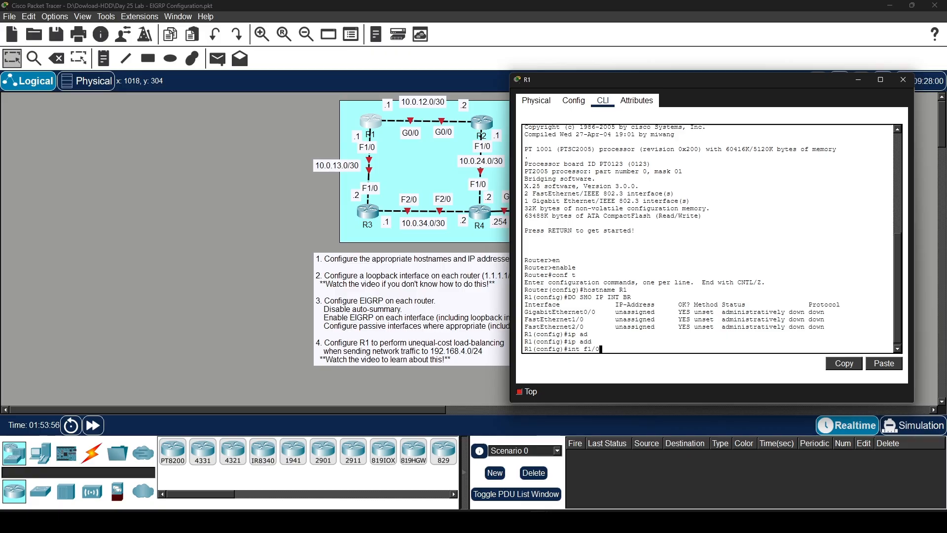
pyautogui.press('Return')
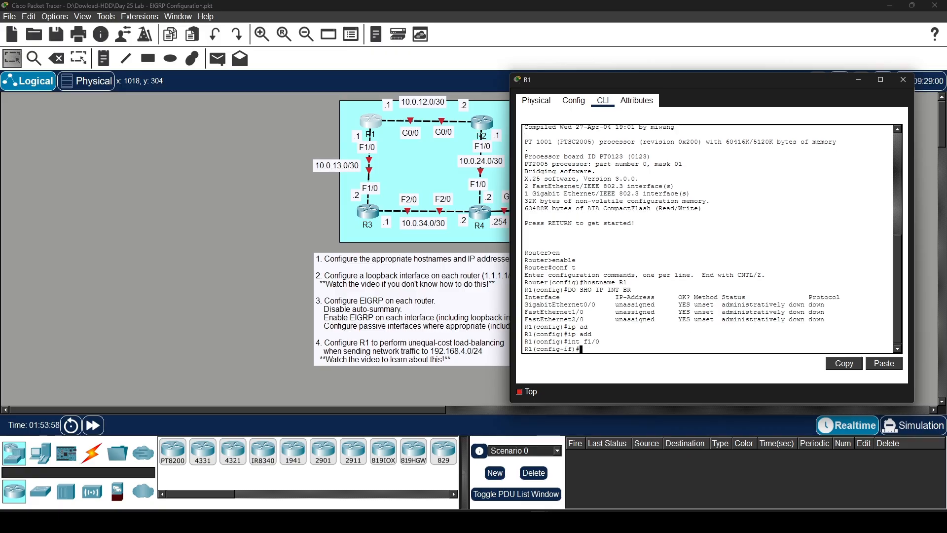
pyautogui.write('ip a')
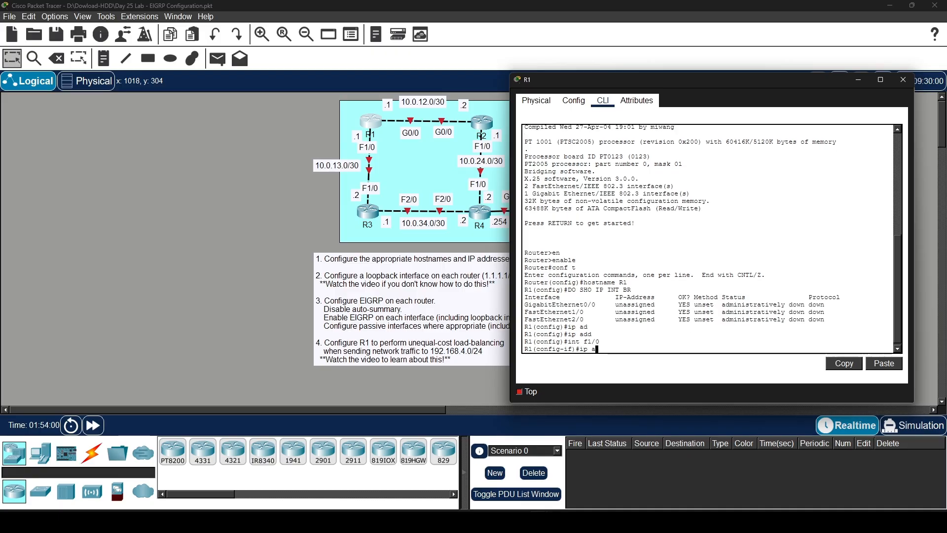
pyautogui.write('d')
pyautogui.press('Tab')
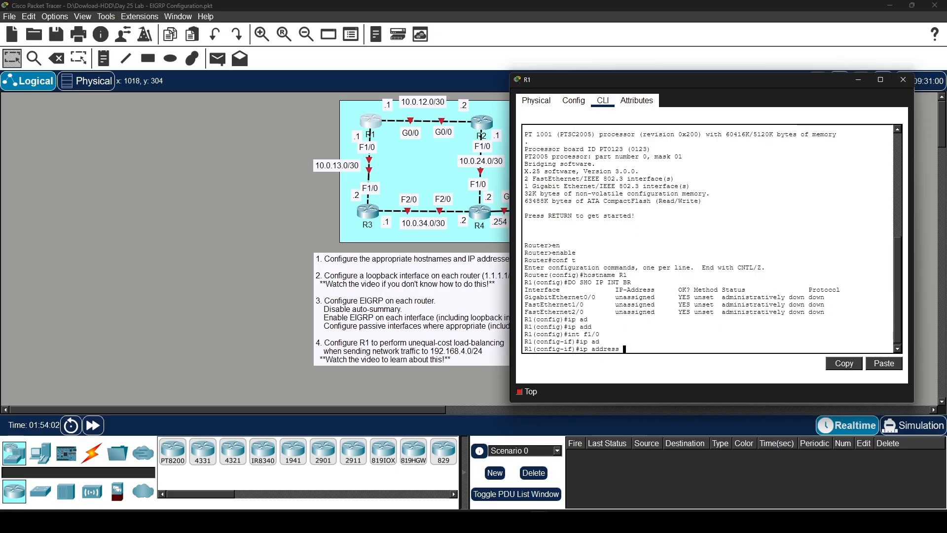
pyautogui.write('10.0.13.1 255.255.255')
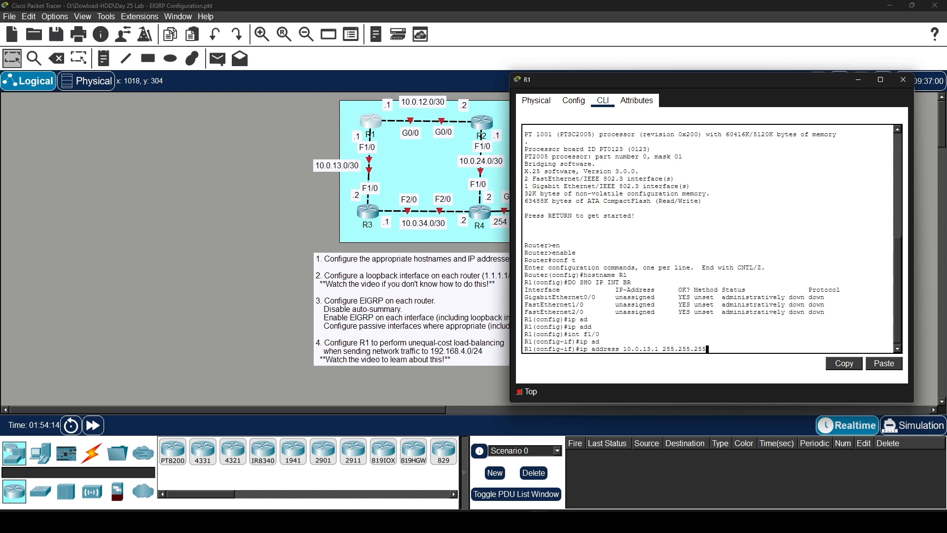
pyautogui.write('.252')
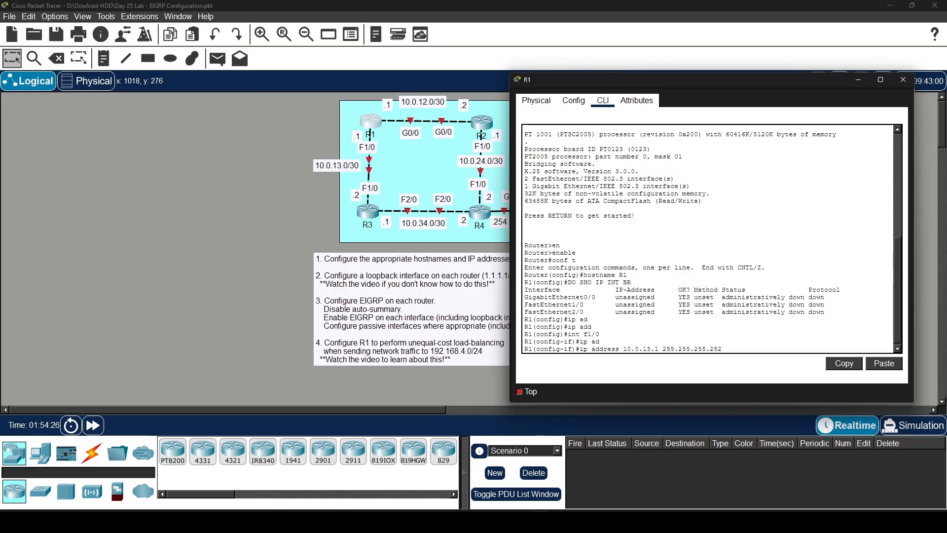
pyautogui.press('Return')
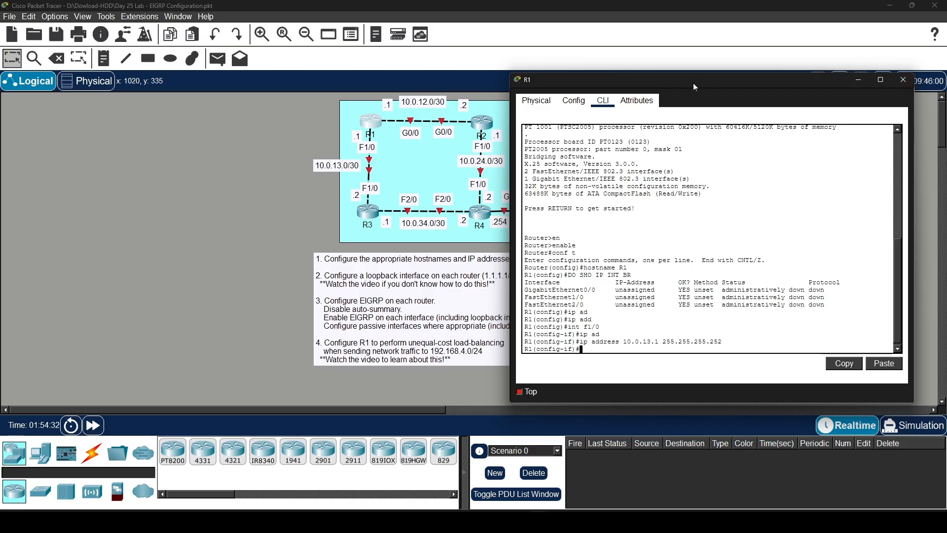
# Step: Enable R1's FastEthernet 1/0 interface with no shutdown, and close R1's window
pyautogui.moveTo(694, 83); pyautogui.dragTo(812, 87)
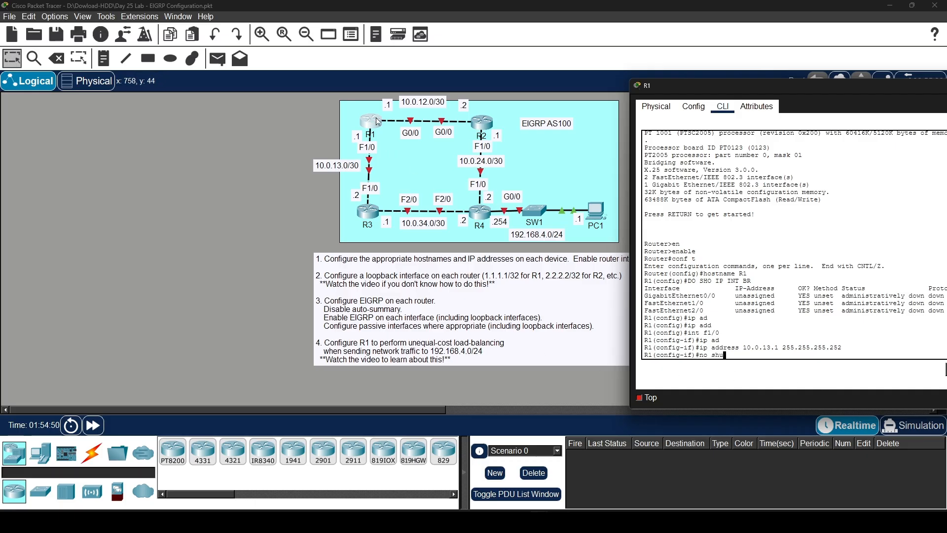
pyautogui.press('Tab')
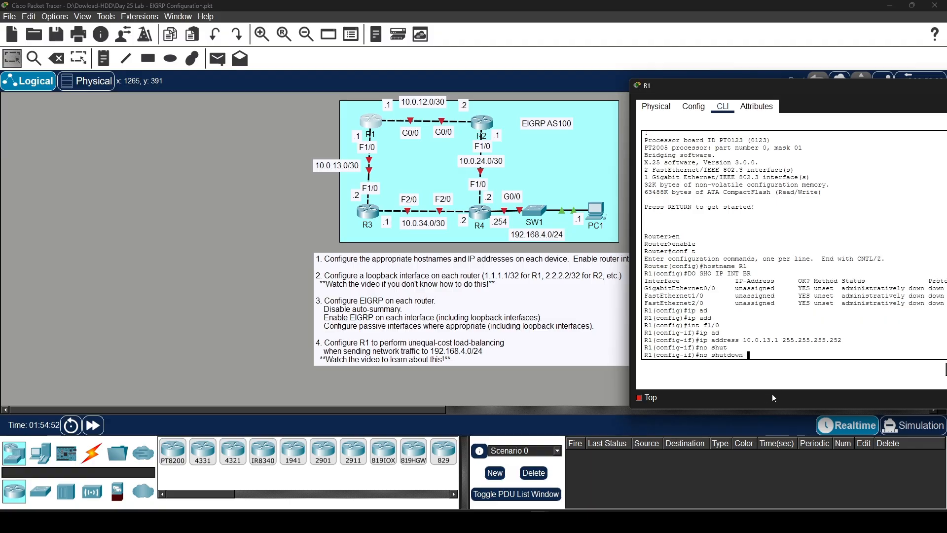
pyautogui.press('Return')
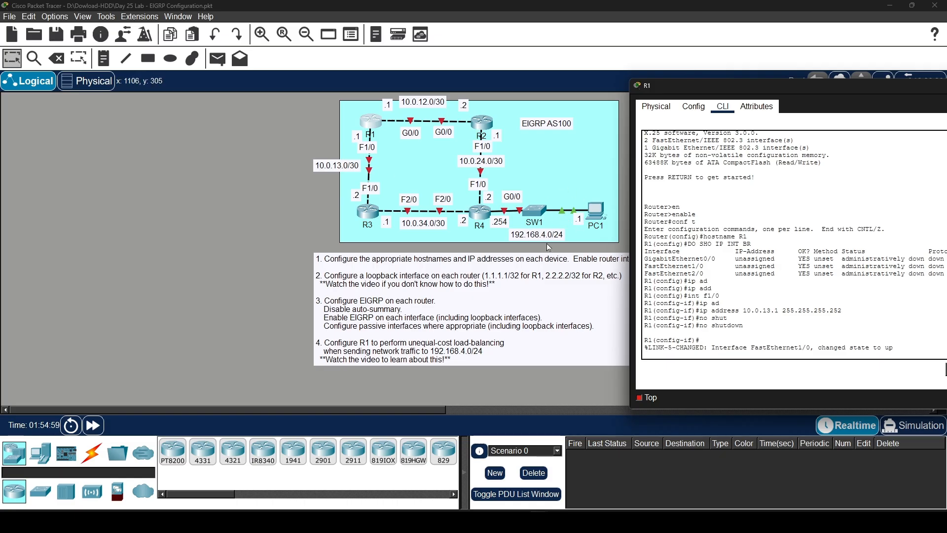
pyautogui.moveTo(891, 93); pyautogui.dragTo(784, 99)
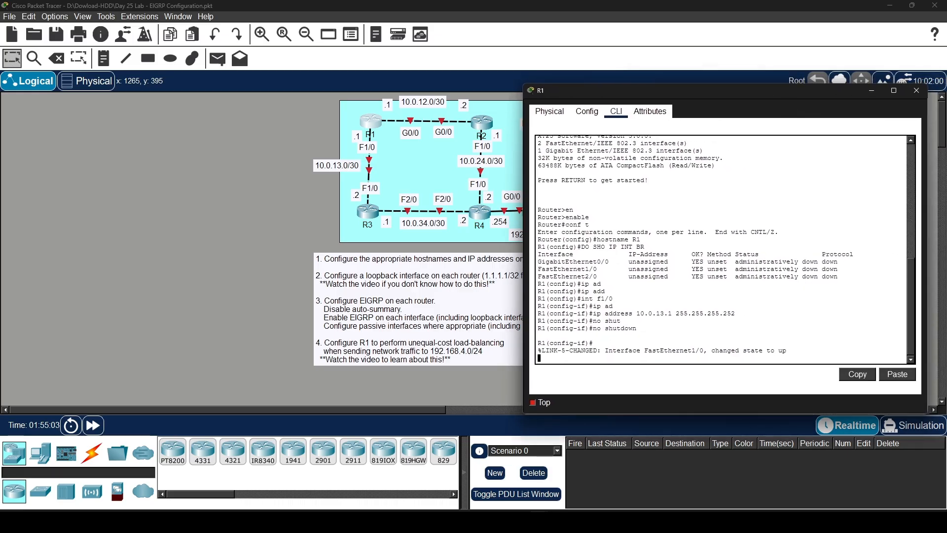
pyautogui.click(916, 93)
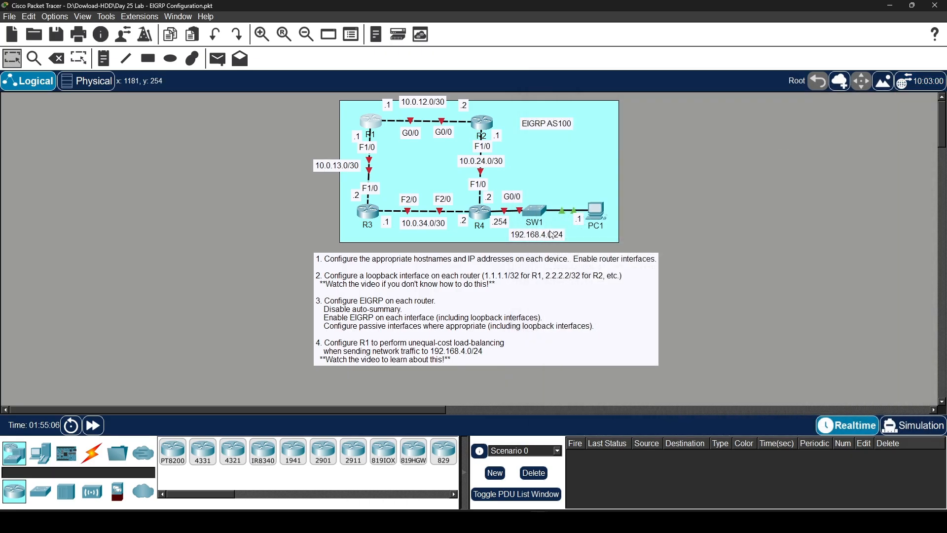
# Step: Reopen R1's command line beside the topology diagram and enter interface configuration mode for g0/0
pyautogui.click(376, 128)
pyautogui.moveTo(434, 99); pyautogui.dragTo(723, 55)
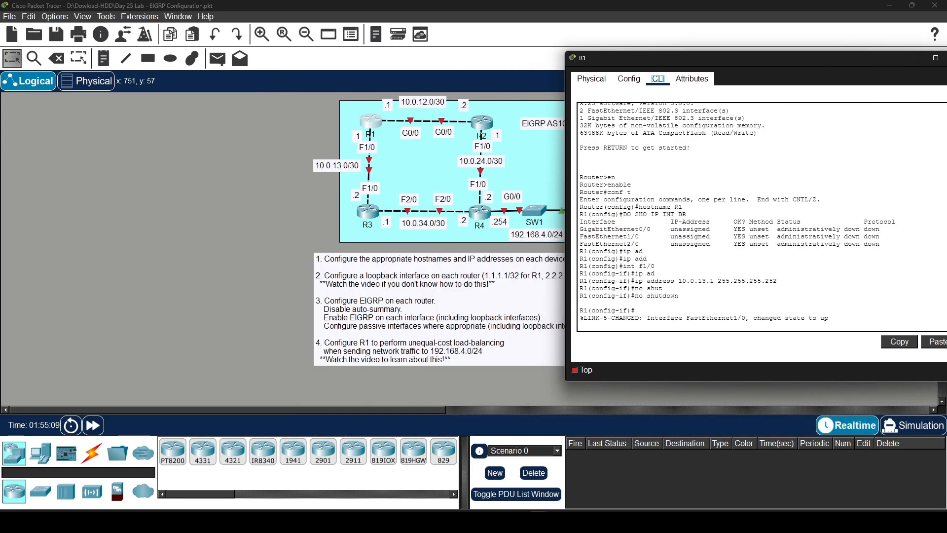
pyautogui.press('Return')
pyautogui.press('Up')
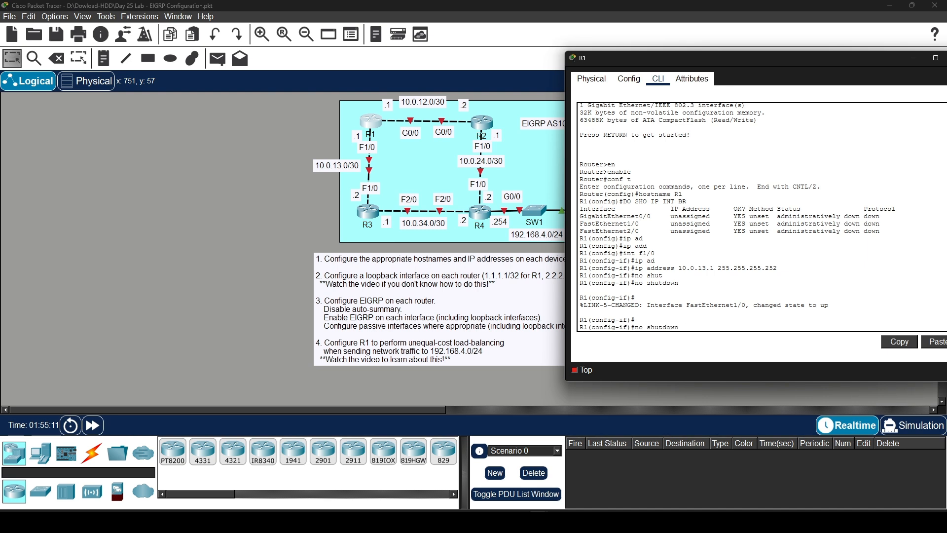
pyautogui.press('Up')
pyautogui.press('Up')
pyautogui.press('Up')
pyautogui.press('Up')
pyautogui.press('BackSpace')
pyautogui.press('BackSpace')
pyautogui.write('g')
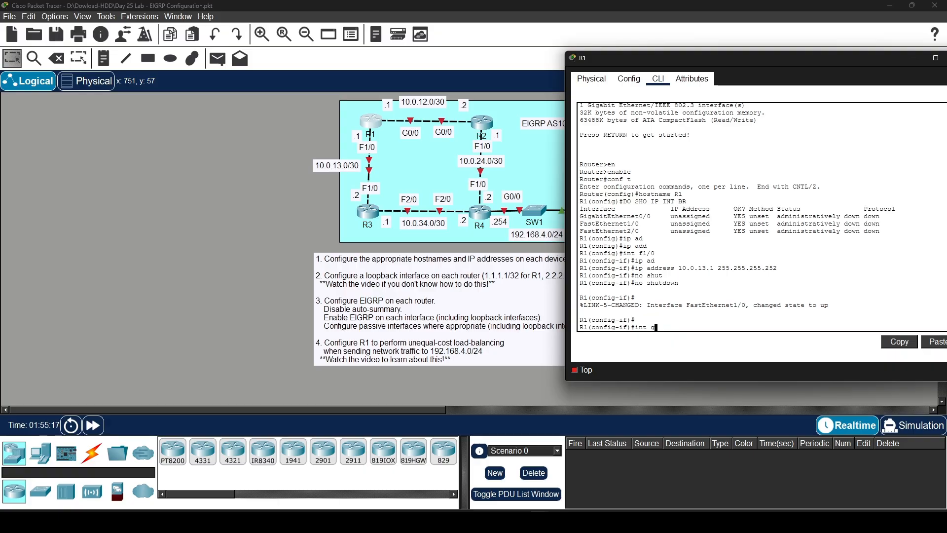
pyautogui.write('0/0')
pyautogui.press('Return')
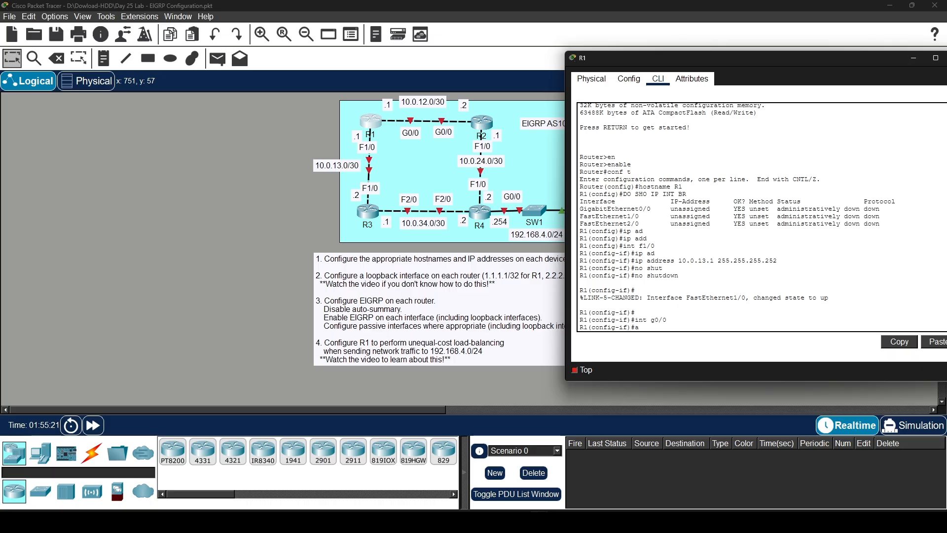
# Step: Assign IP address 10.0.12.1 with mask 255.255.255.252 to R1's GigabitEthernet 0/0 interface
pyautogui.write('ip ad')
pyautogui.press('Tab')
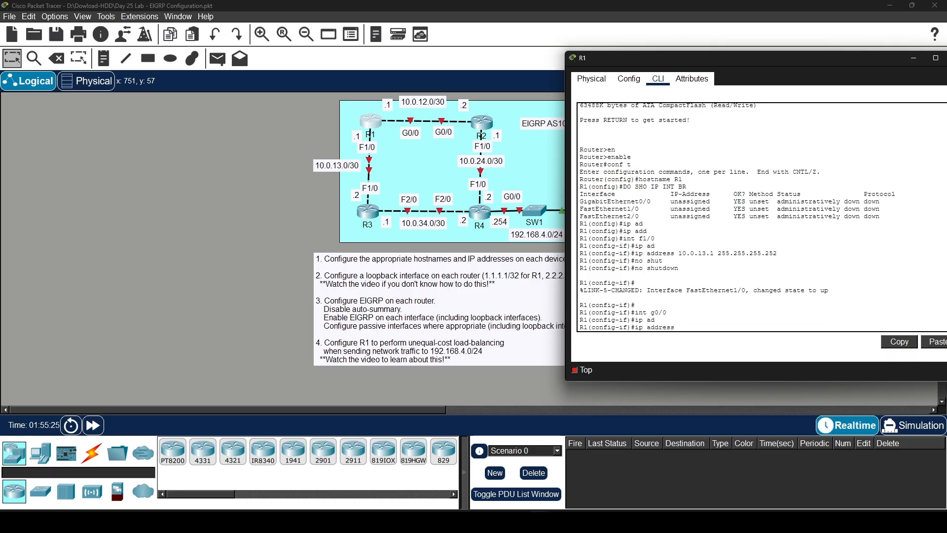
pyautogui.write('10.0.12.1 255.255.255.252')
pyautogui.press('Return')
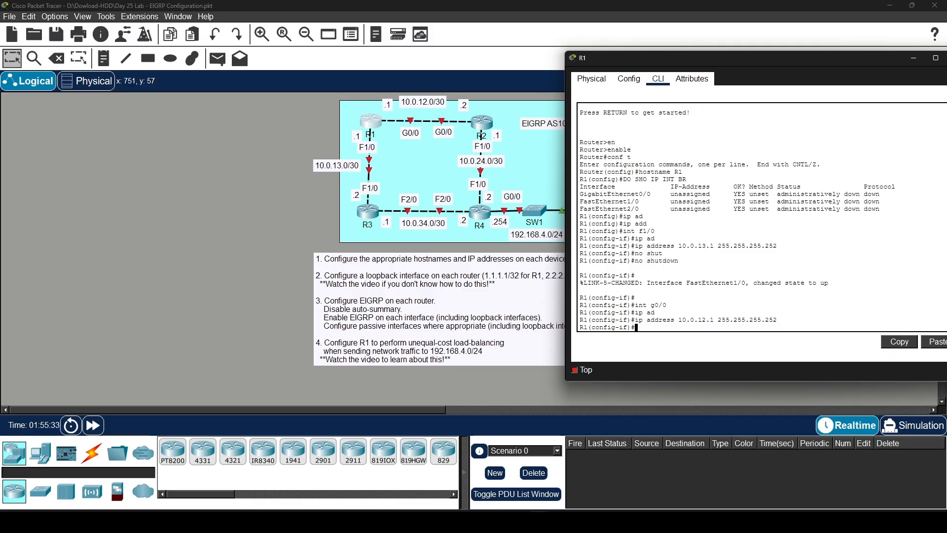
# Step: Enable R1's GigabitEthernet 0/0 interface with no shutdown, and close R1's window
pyautogui.write('no shut')
pyautogui.press('Tab')
pyautogui.press('Return')
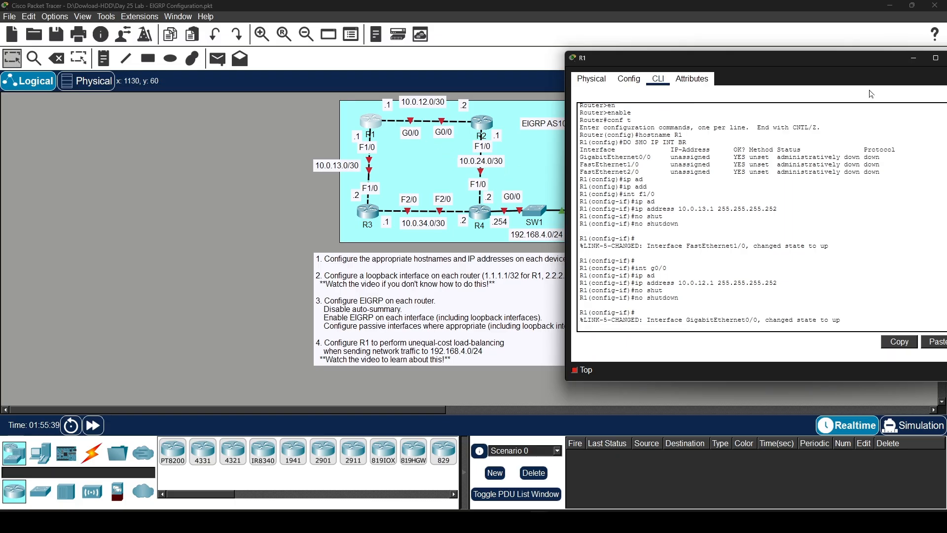
pyautogui.moveTo(840, 58); pyautogui.dragTo(805, 61)
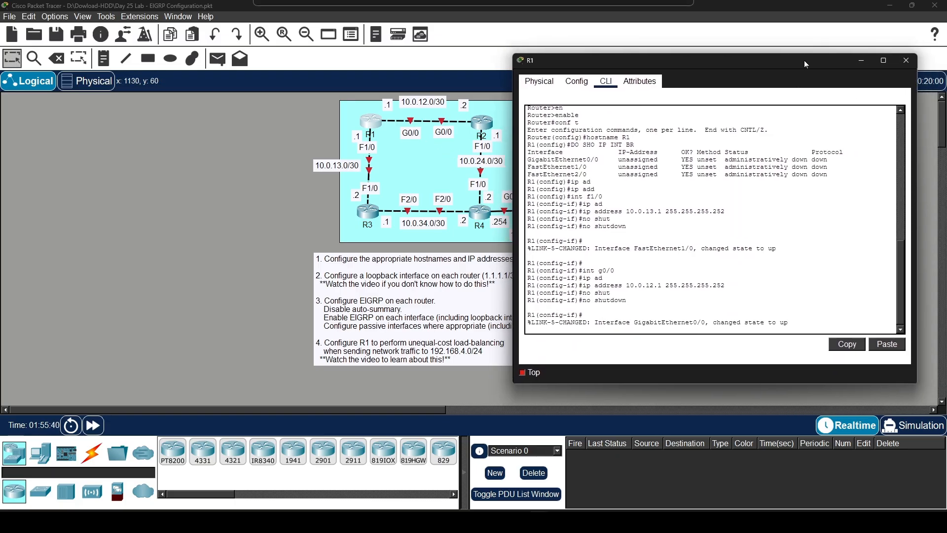
pyautogui.click(908, 59)
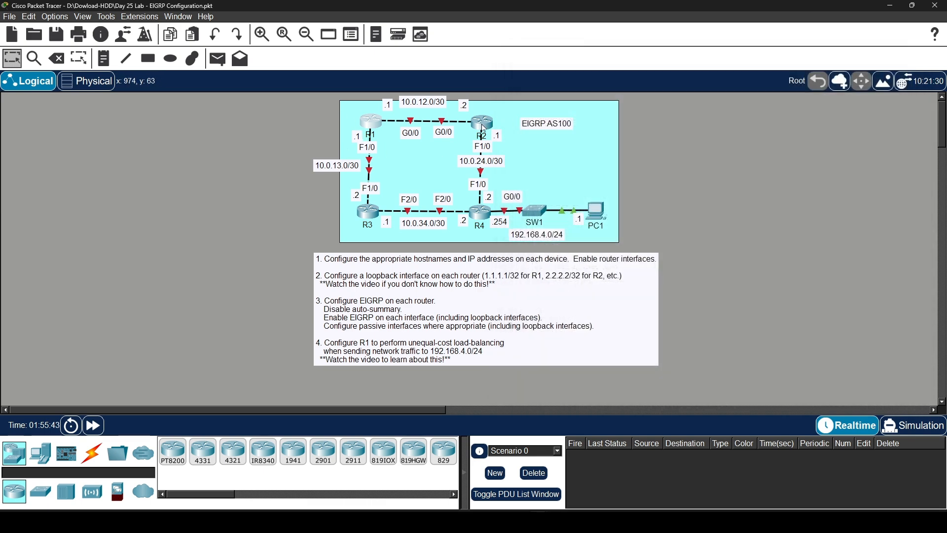
# Step: Open router R2's command line, enter privileged mode and switch to global configuration mode
pyautogui.click(484, 127)
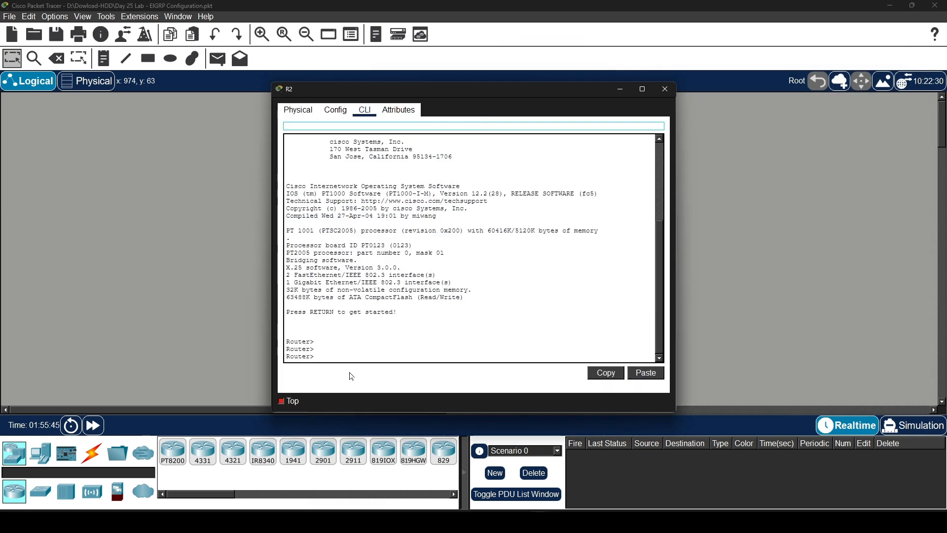
pyautogui.write('e')
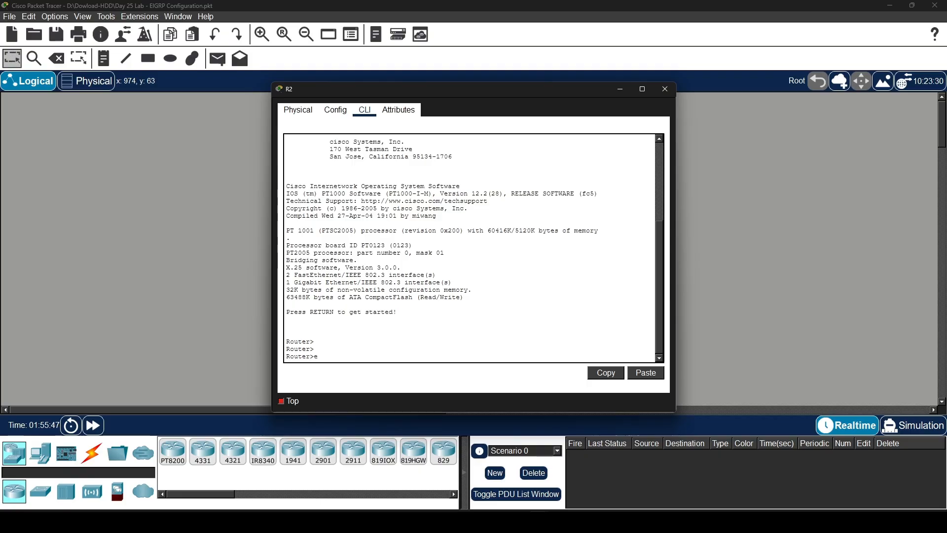
pyautogui.write('n')
pyautogui.press('Tab')
pyautogui.press('Return')
pyautogui.write('conft')
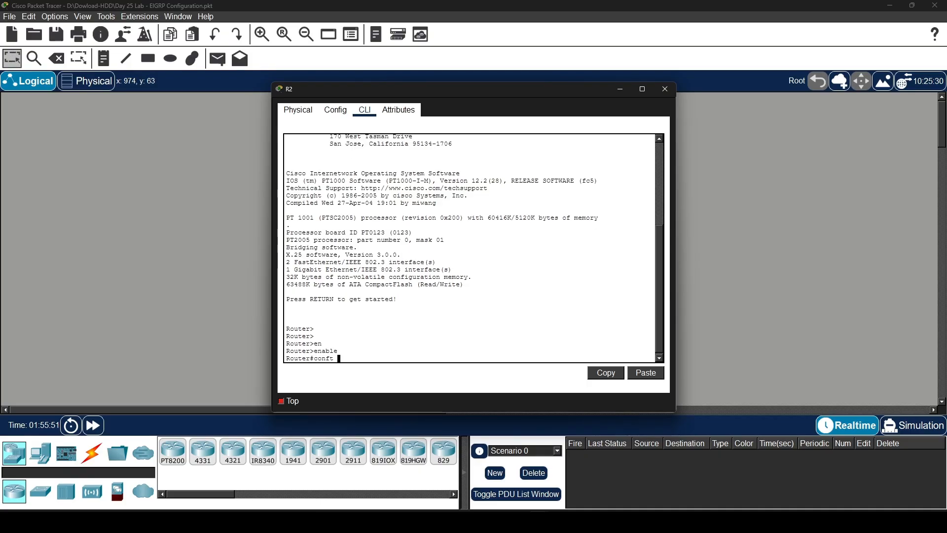
pyautogui.press('BackSpace')
pyautogui.press('BackSpace')
pyautogui.write('t')
pyautogui.press('Return')
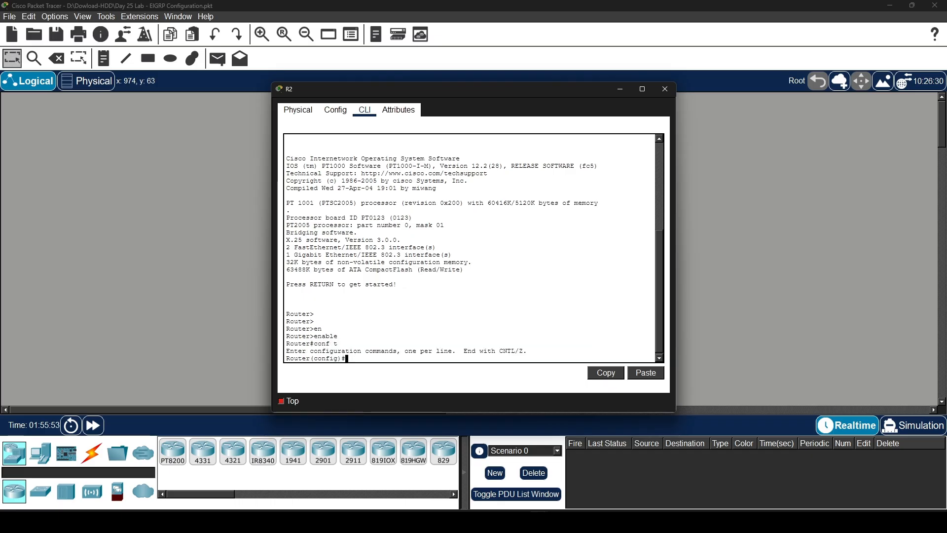
# Step: Set the router's hostname to R2
pyautogui.write('hostna,me')
pyautogui.press('BackSpace')
pyautogui.write('2')
pyautogui.press('Return')
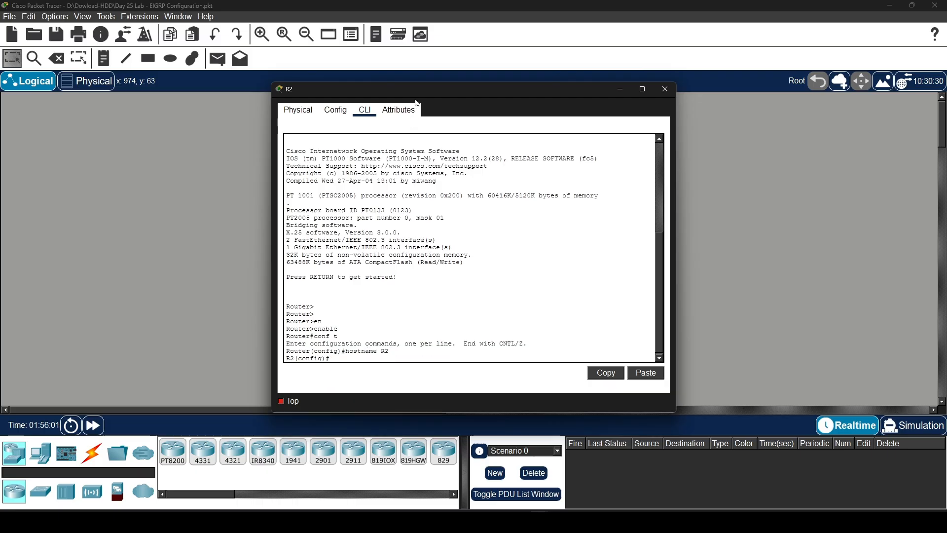
# Step: Uncover the topology diagram and assign IP address 10.0.12.2 with mask 255.255.255.252 to R2's GigabitEthernet 0/0 interface
pyautogui.moveTo(418, 89); pyautogui.dragTo(664, 71)
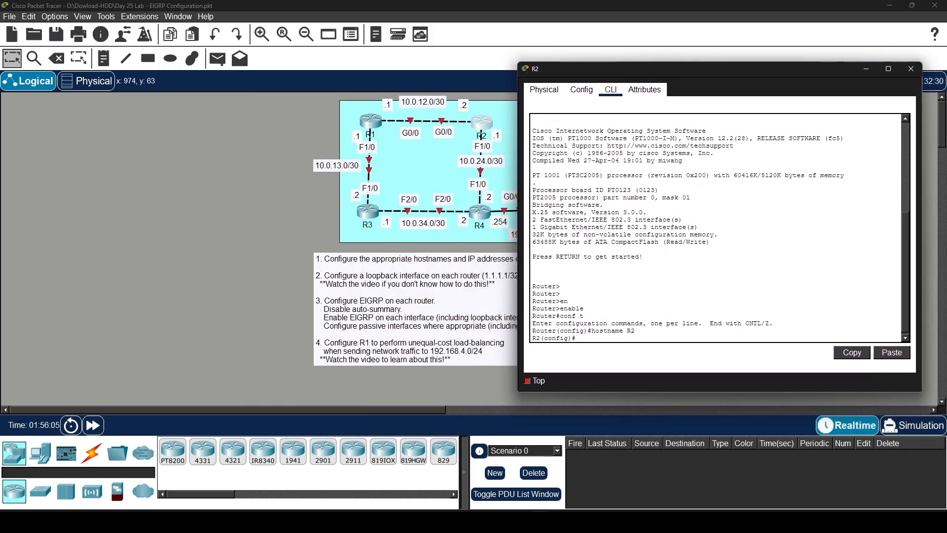
pyautogui.write('INT G0/0')
pyautogui.press('Return')
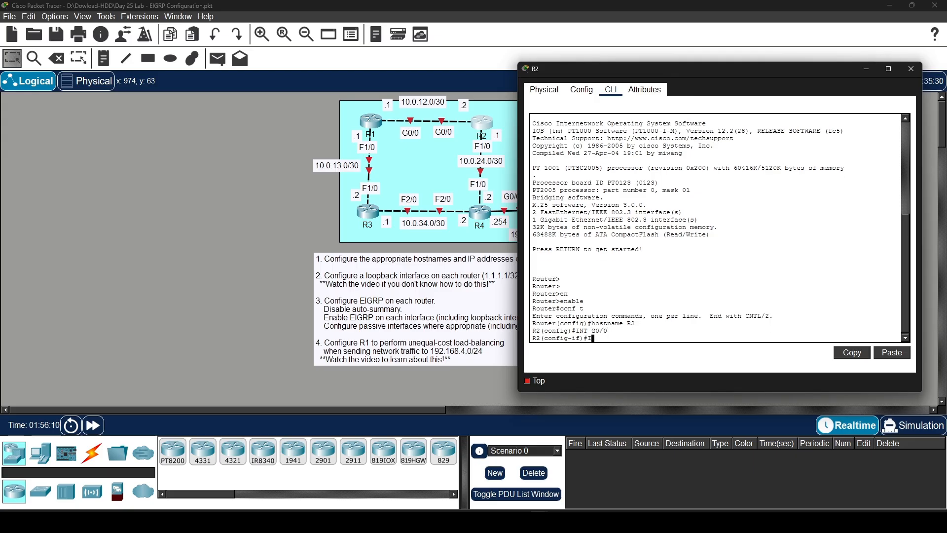
pyautogui.write('I[ AD')
pyautogui.press('Tab')
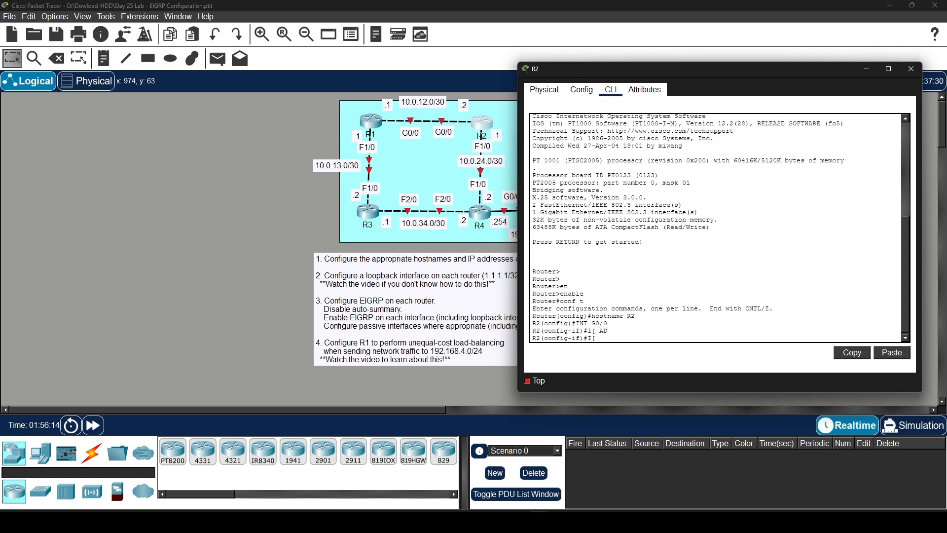
pyautogui.press('BackSpace')
pyautogui.press('BackSpace')
pyautogui.write('Ip ad')
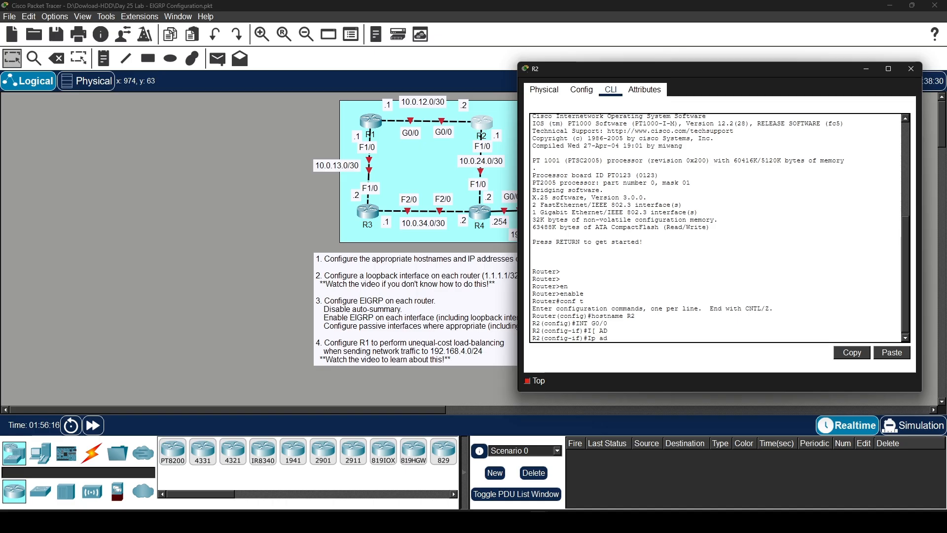
pyautogui.press('Tab')
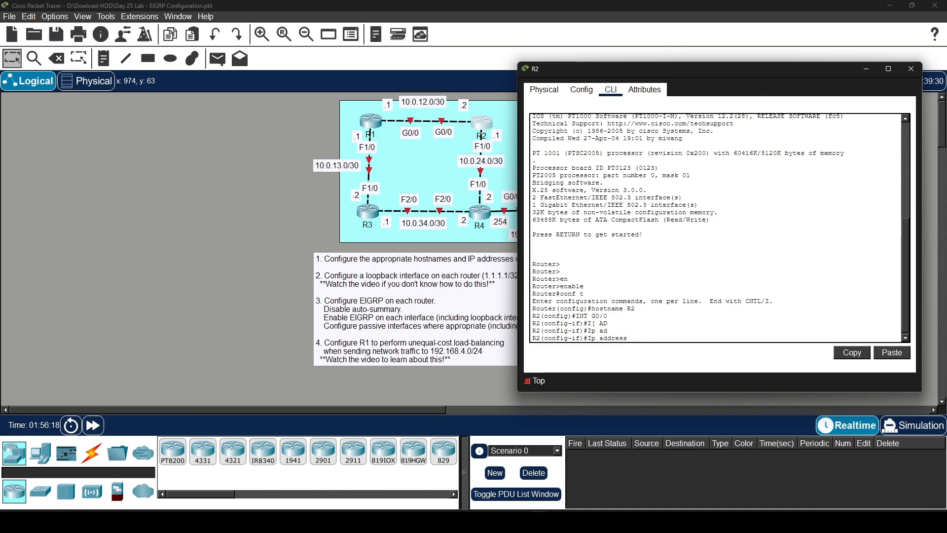
pyautogui.write('10')
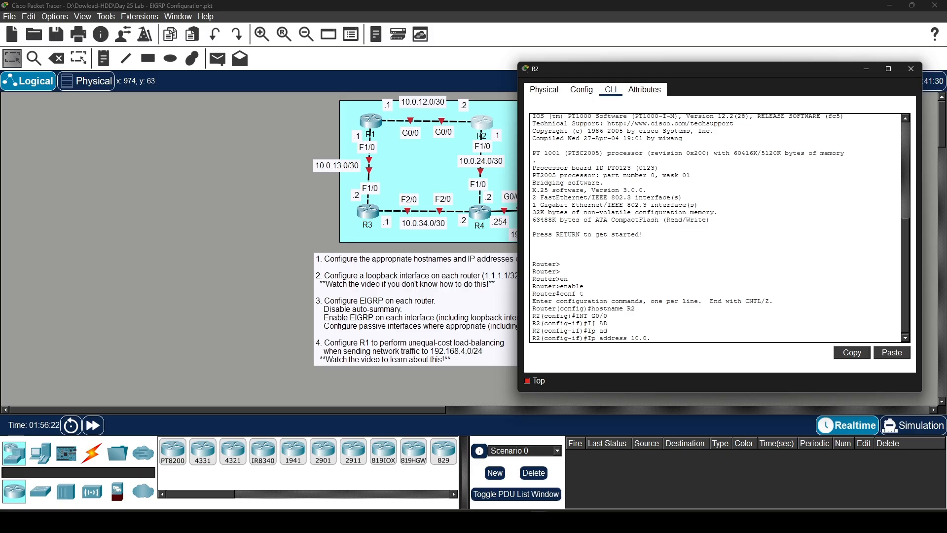
pyautogui.write('.0.12.02 255.255.255.252')
pyautogui.press('Return')
# Step: Enable R2's GigabitEthernet 0/0 interface with no shutdown
pyautogui.write('no')
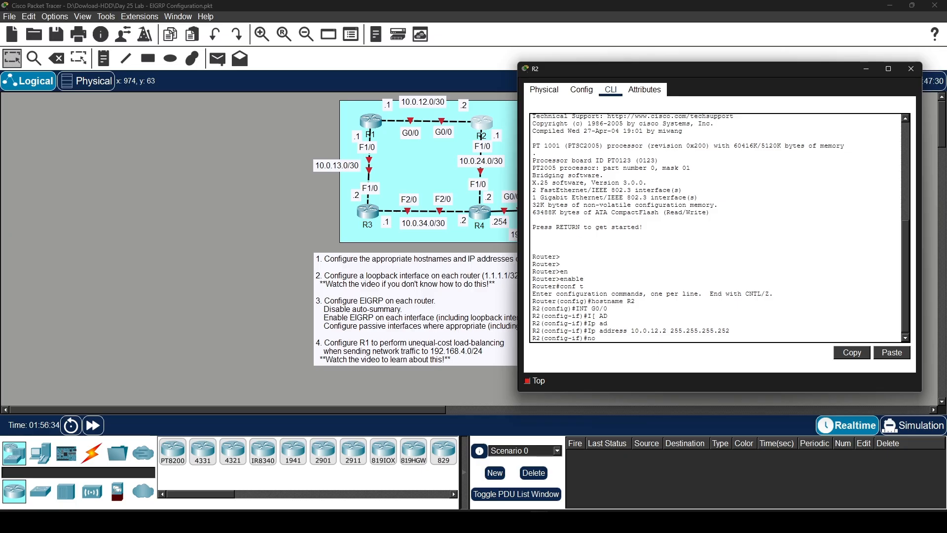
pyautogui.write(' shut')
pyautogui.press('Tab')
pyautogui.press('Return')
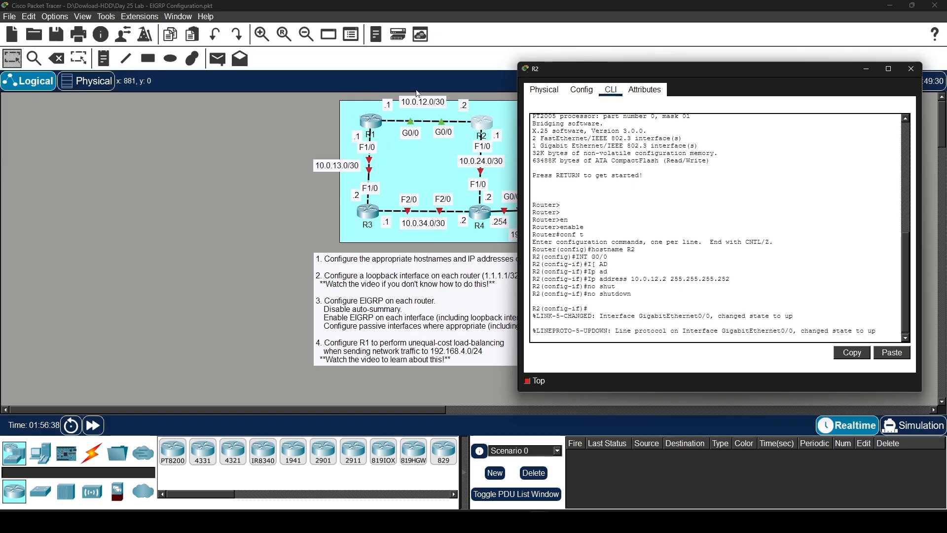
# Step: Reopen R2's command line clear of the topology diagram and enter configuration mode for its FastEthernet 1/0 interface
pyautogui.click(909, 69)
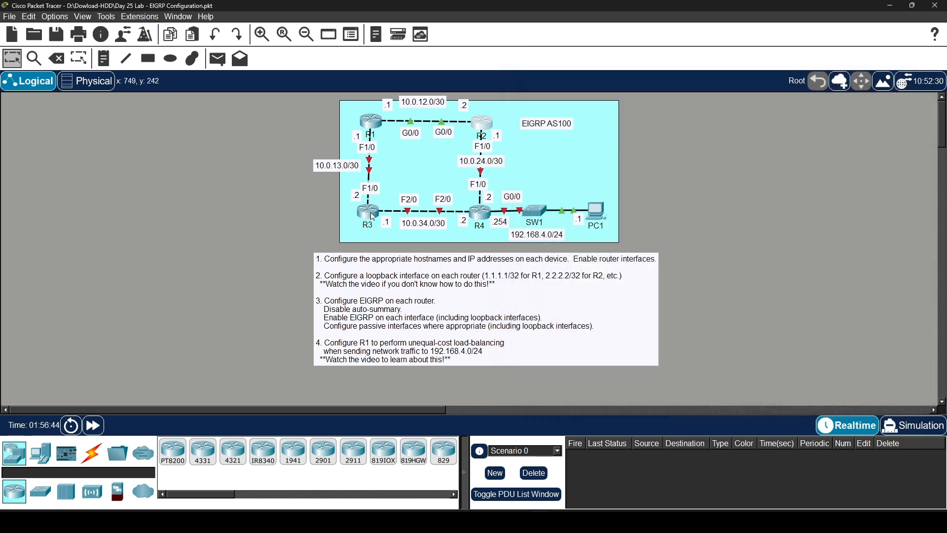
pyautogui.click(483, 123)
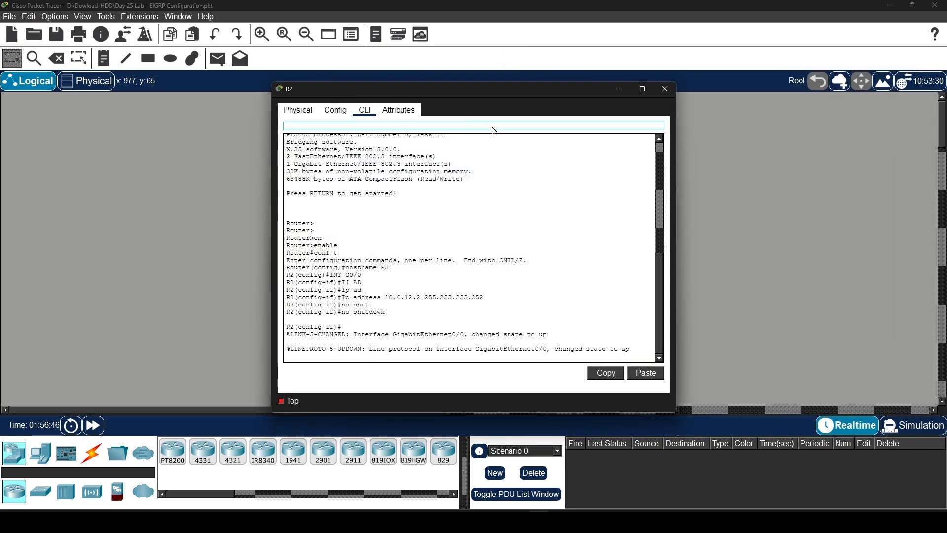
pyautogui.moveTo(450, 99); pyautogui.dragTo(752, 67)
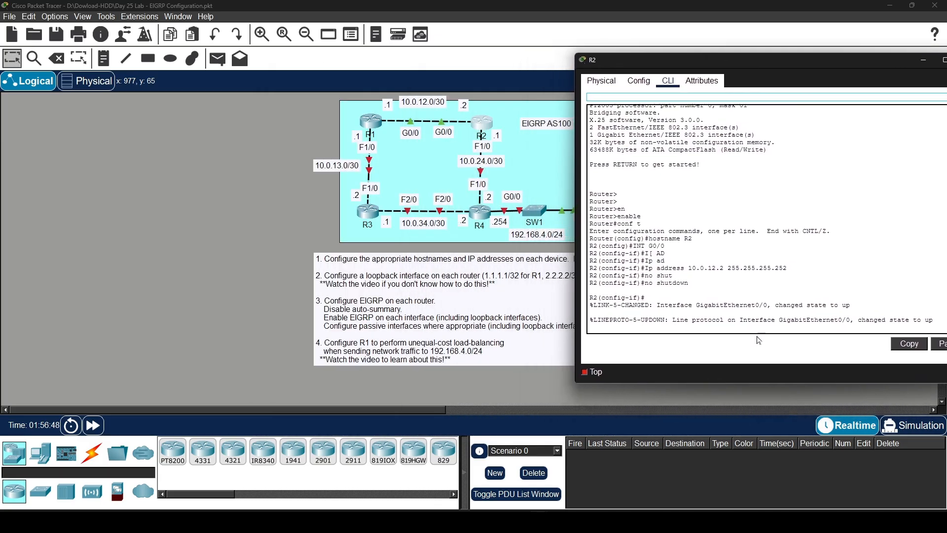
pyautogui.press('Return')
pyautogui.press('Return')
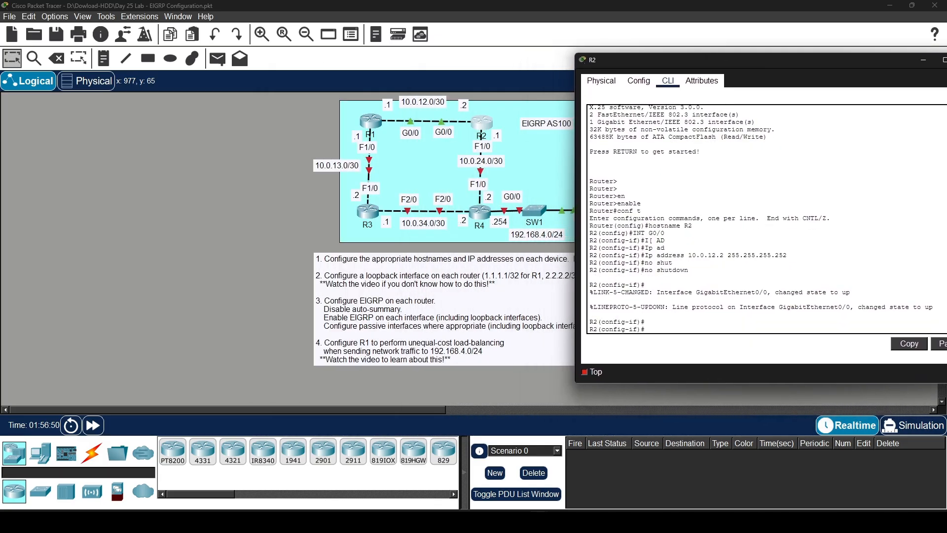
pyautogui.write('INT f1/0')
pyautogui.press('Return')
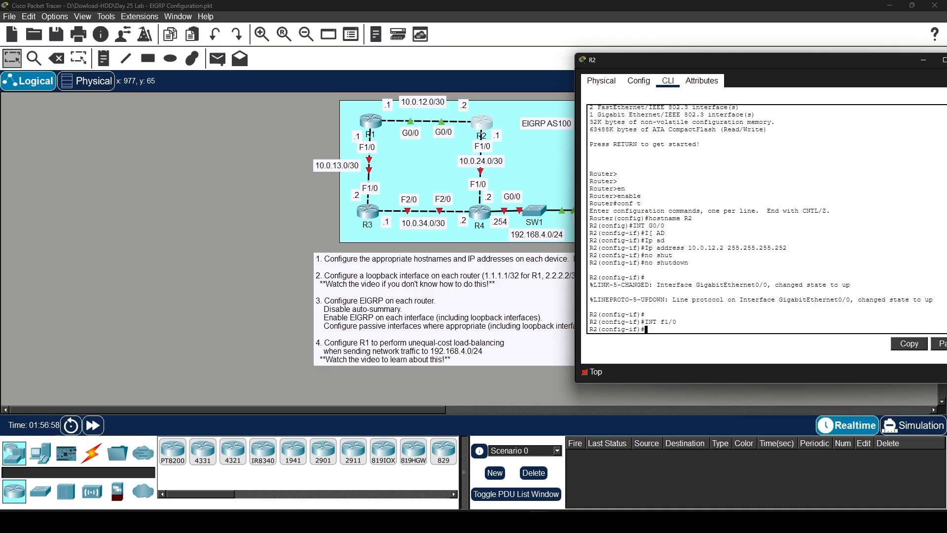
# Step: Assign IP address 10.0.24.1 with mask 255.255.255.252 to R2's FastEthernet 1/0 interface
pyautogui.write('ip ad')
pyautogui.press('Tab')
pyautogui.write('10.')
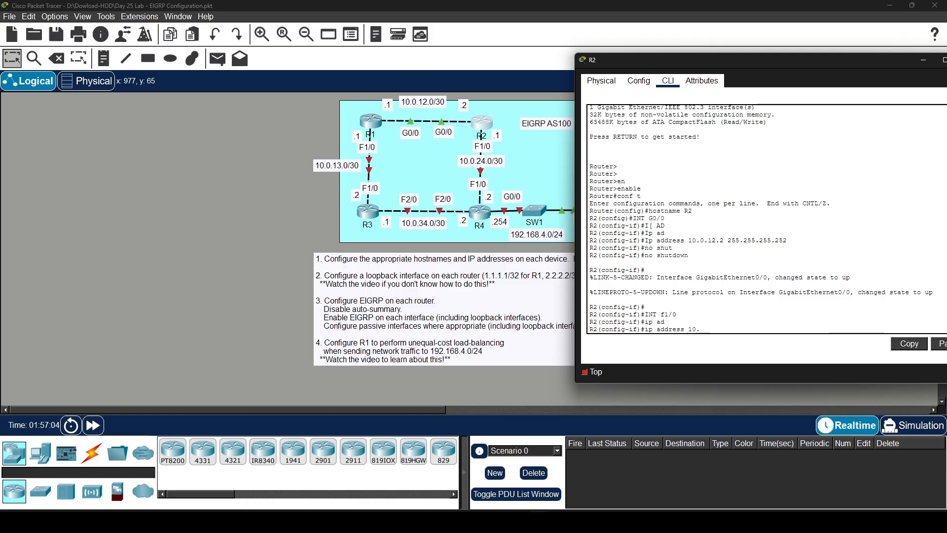
pyautogui.write('0.24.0')
pyautogui.press('BackSpace')
pyautogui.write('1 255.255.2')
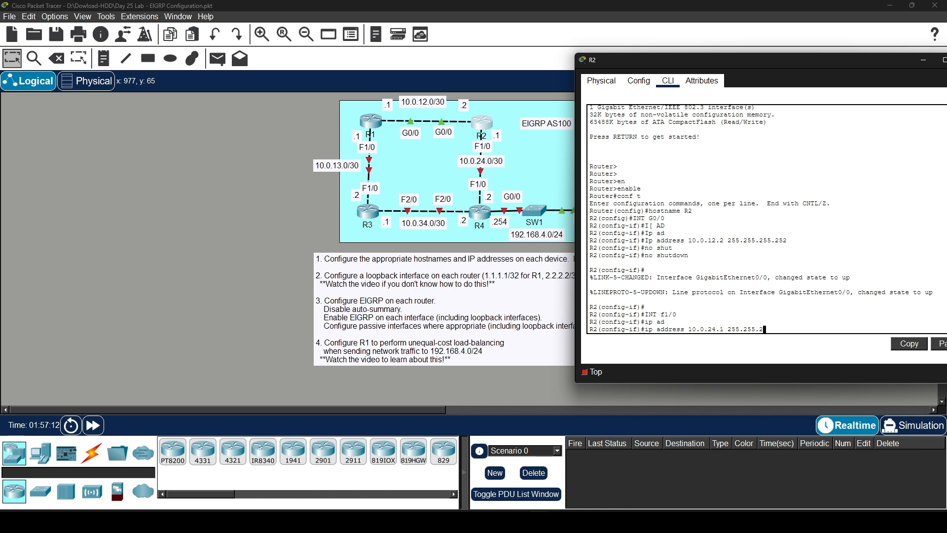
pyautogui.write('55.252')
pyautogui.press('Return')
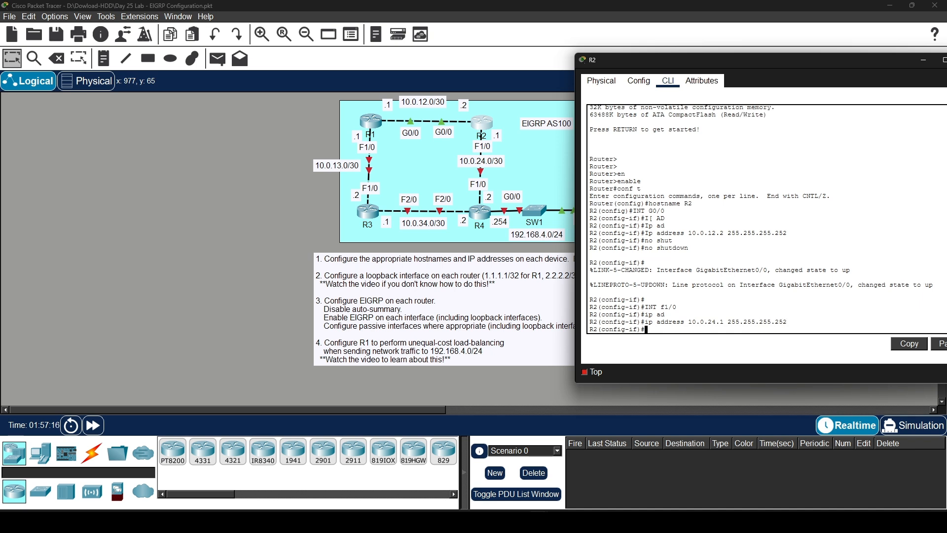
# Step: Enable R2's FastEthernet 1/0 interface with no shutdown and close R2's window
pyautogui.write('no shut')
pyautogui.press('Tab')
pyautogui.press('Return')
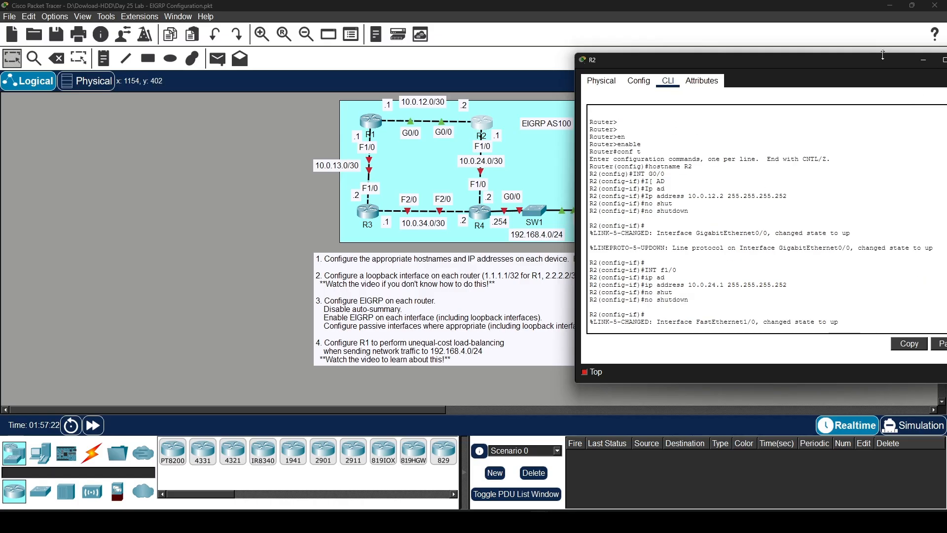
pyautogui.moveTo(852, 60); pyautogui.dragTo(778, 67)
pyautogui.click(894, 67)
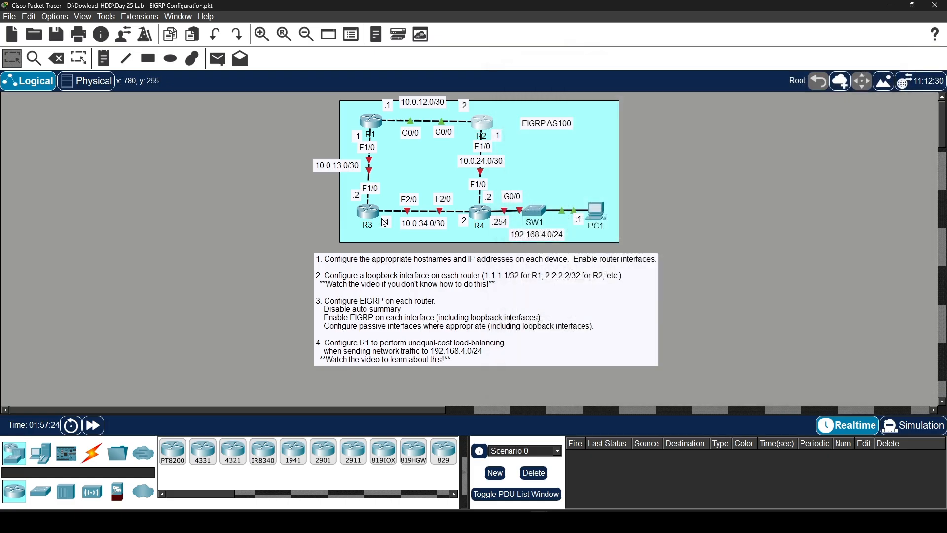
# Step: Open router R3's command line, enter privileged mode and switch to global configuration mode
pyautogui.click(372, 213)
pyautogui.click(370, 210)
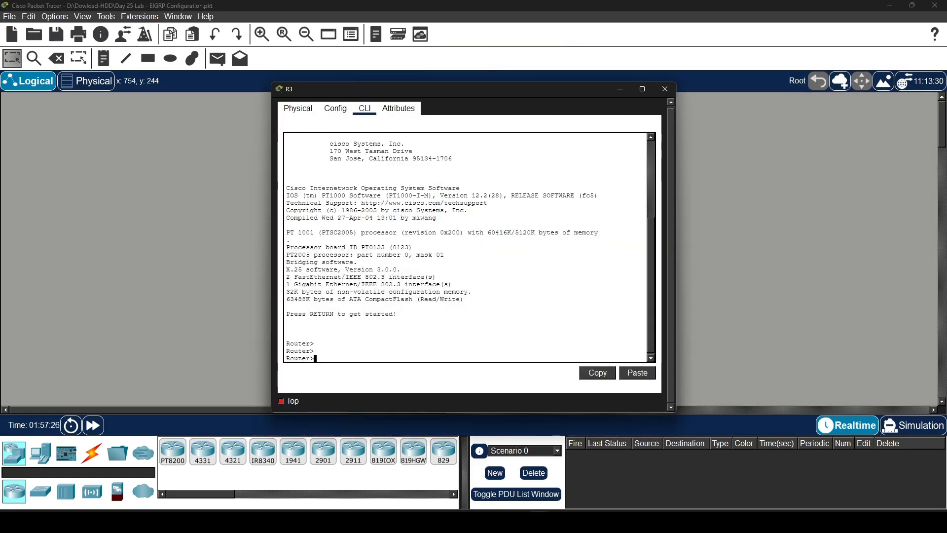
pyautogui.write('en')
pyautogui.press('Tab')
pyautogui.press('Return')
pyautogui.write('c')
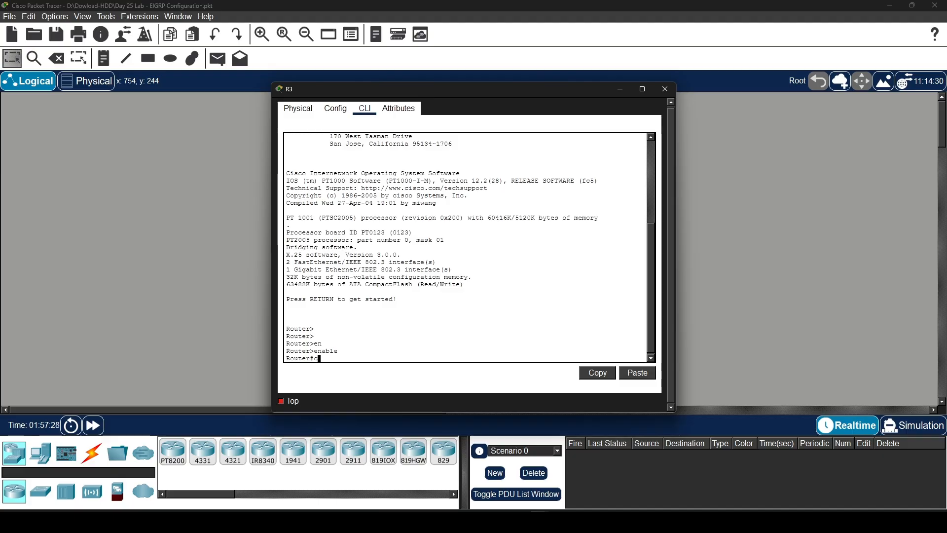
pyautogui.write('onf t')
pyautogui.press('Return')
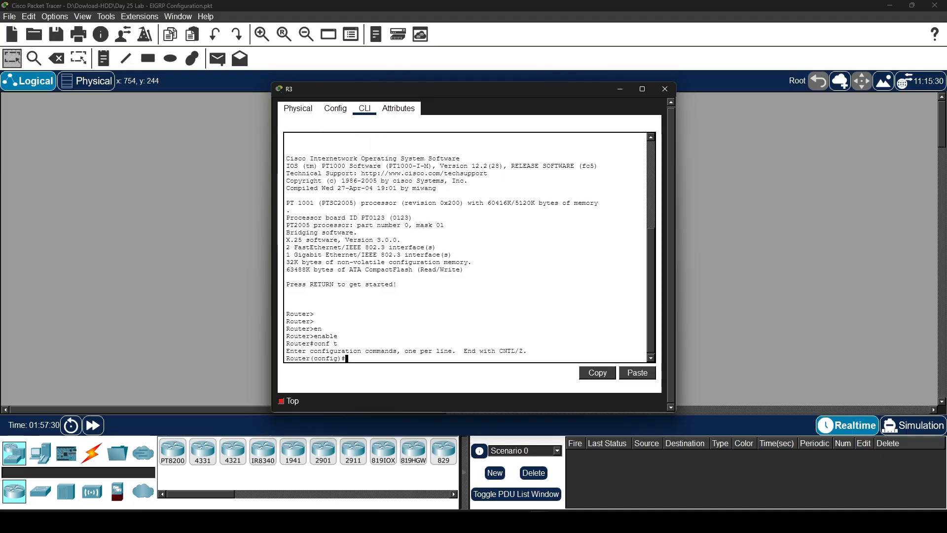
# Step: Set the router's hostname to R3
pyautogui.write('hios')
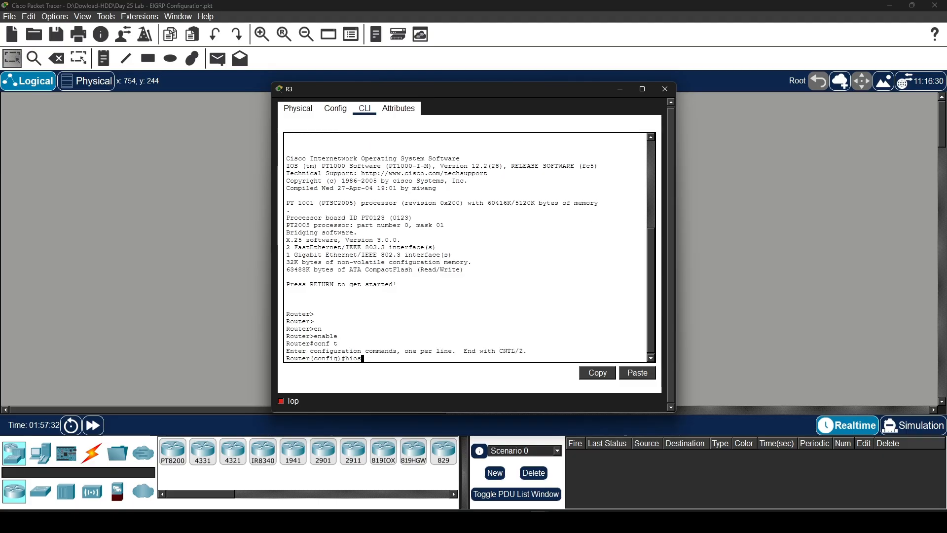
pyautogui.write('tname ')
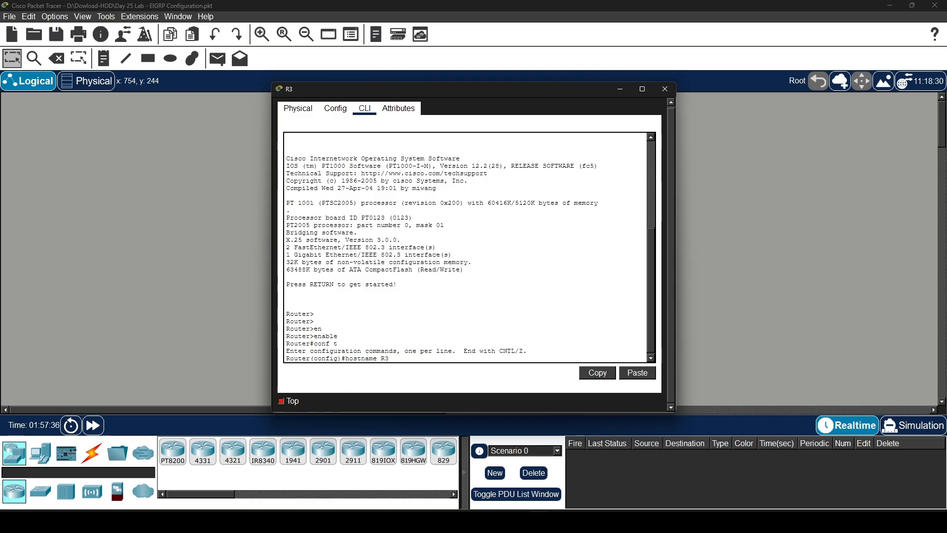
pyautogui.write('R3')
pyautogui.press('Return')
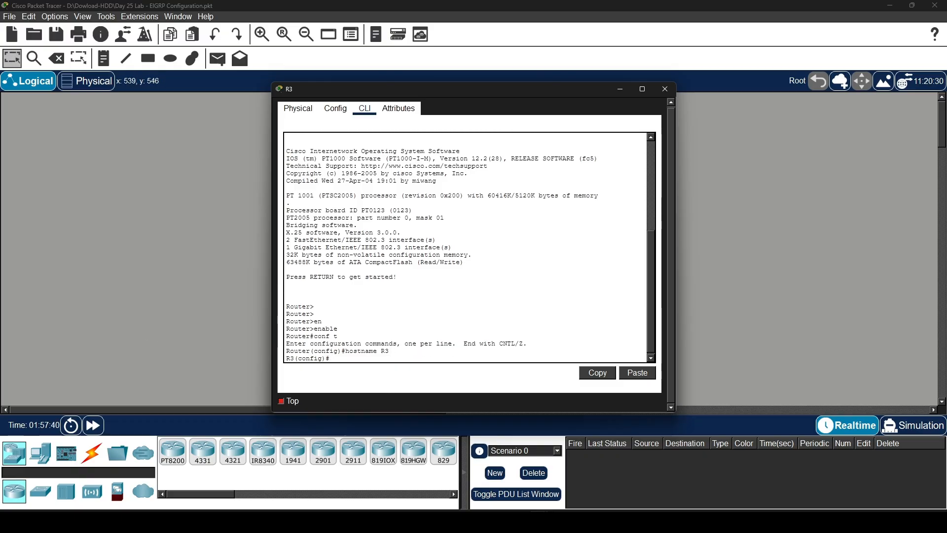
# Step: Uncover R3's links in the topology and assign IP address 10.0.13.2 with mask 255.255.255.252 to R3's FastEthernet 1/0 interface
pyautogui.moveTo(413, 91); pyautogui.dragTo(571, 72)
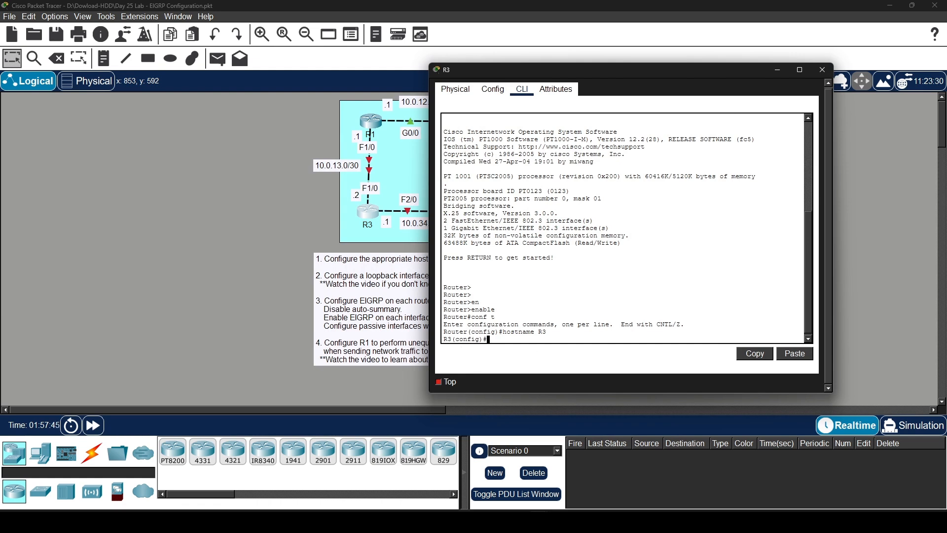
pyautogui.write('INT F1/0')
pyautogui.press('Return')
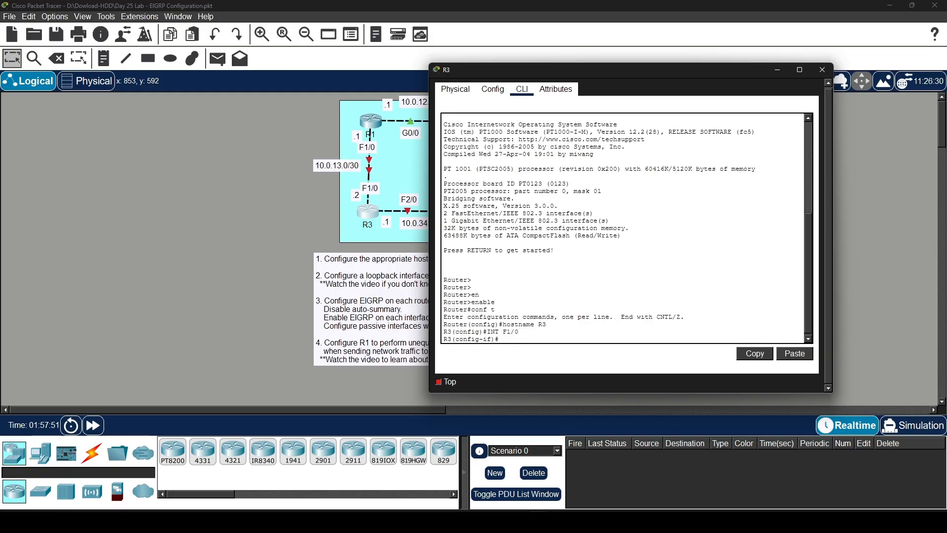
pyautogui.write('IP AD')
pyautogui.press('Tab')
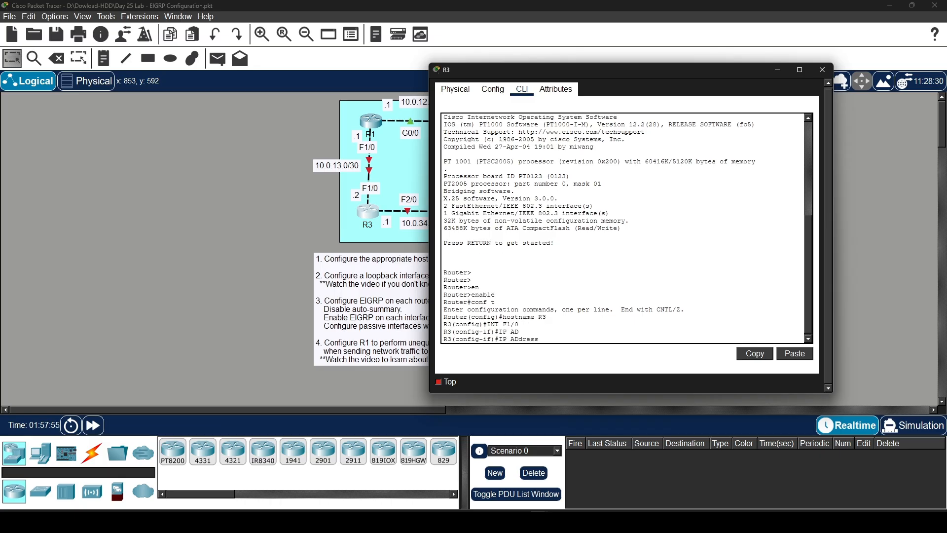
pyautogui.write('10.0.13.2 255.255.255.252')
pyautogui.press('Return')
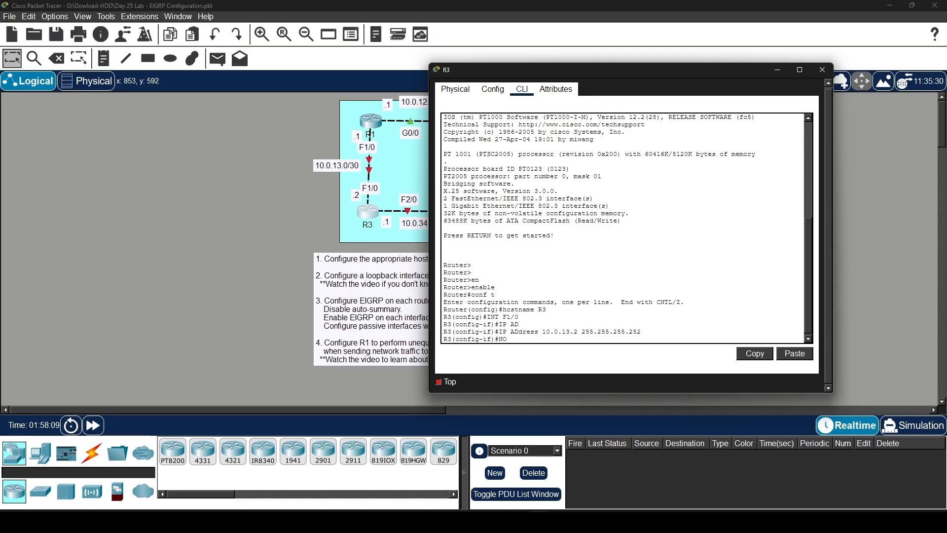
# Step: Enable R3's FastEthernet 1/0 interface with no shutdown
pyautogui.write('SHUT')
pyautogui.press('Tab')
pyautogui.press('Return')
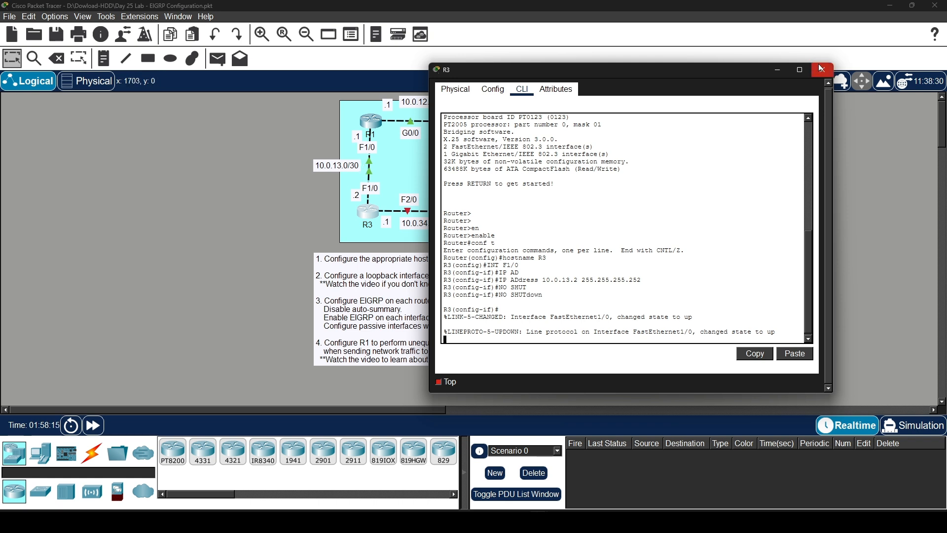
# Step: Switch to interface configuration mode for R3's FastEthernet 2/0
pyautogui.press('Return')
pyautogui.press('Return')
pyautogui.write('INT')
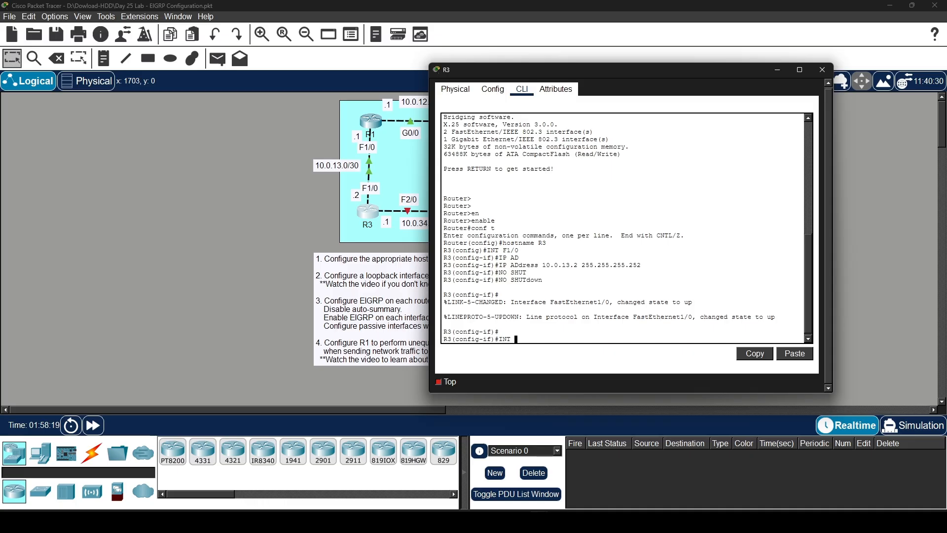
pyautogui.write(' F2/0')
pyautogui.press('Return')
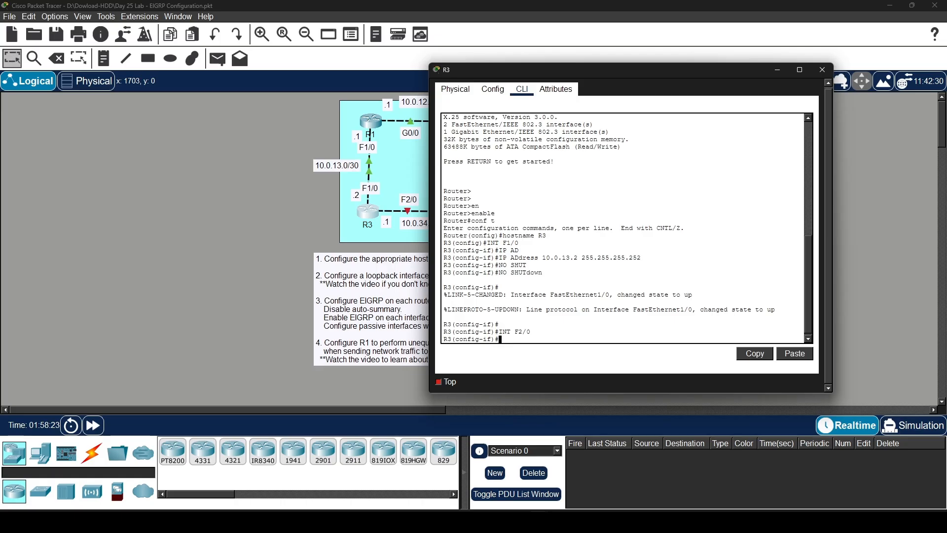
# Step: Try to assign IP address 10.0.34.0 with mask 255.255.255.252 to R3's FastEthernet 2/0 interface
pyautogui.write('IP AD')
pyautogui.press('Tab')
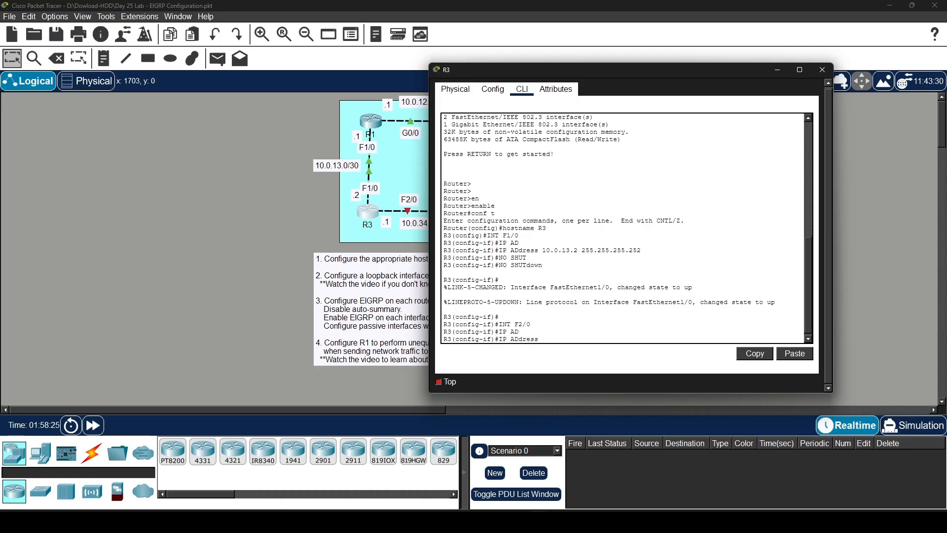
pyautogui.moveTo(563, 74); pyautogui.dragTo(606, 74)
pyautogui.write('10')
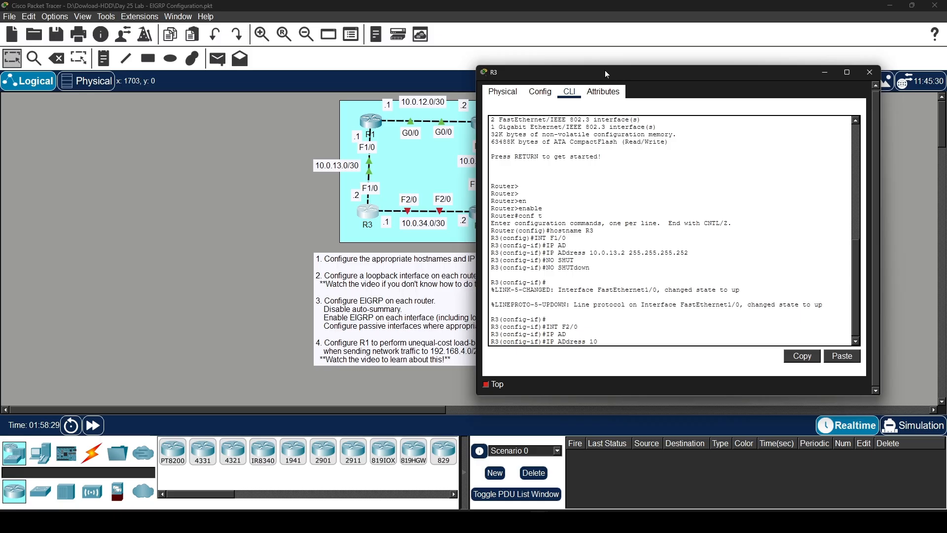
pyautogui.write('.0.34.0 255.255.255.252')
pyautogui.press('Return')
# Step: Enable R3's FastEthernet 2/0 interface with no shutdown and close R3's window
pyautogui.write('N')
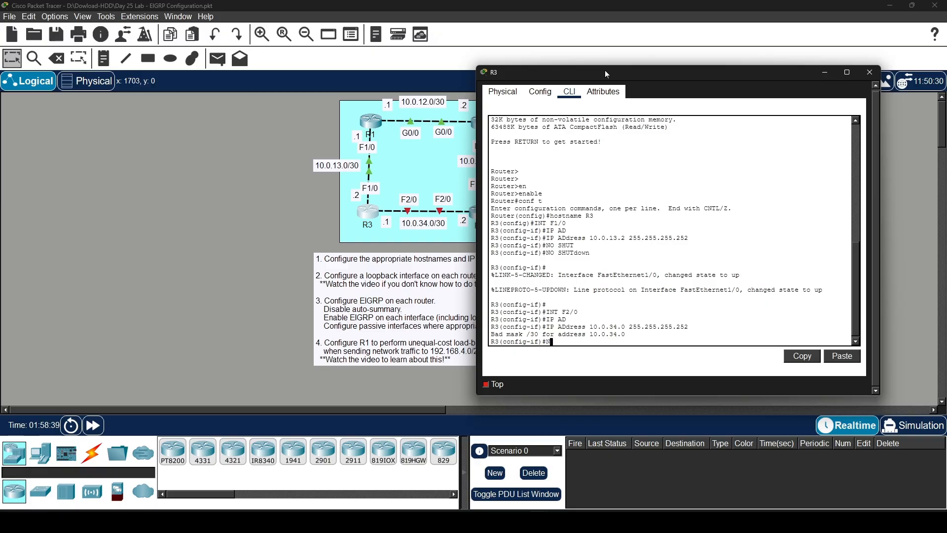
pyautogui.write('O SHUT')
pyautogui.press('Tab')
pyautogui.press('Return')
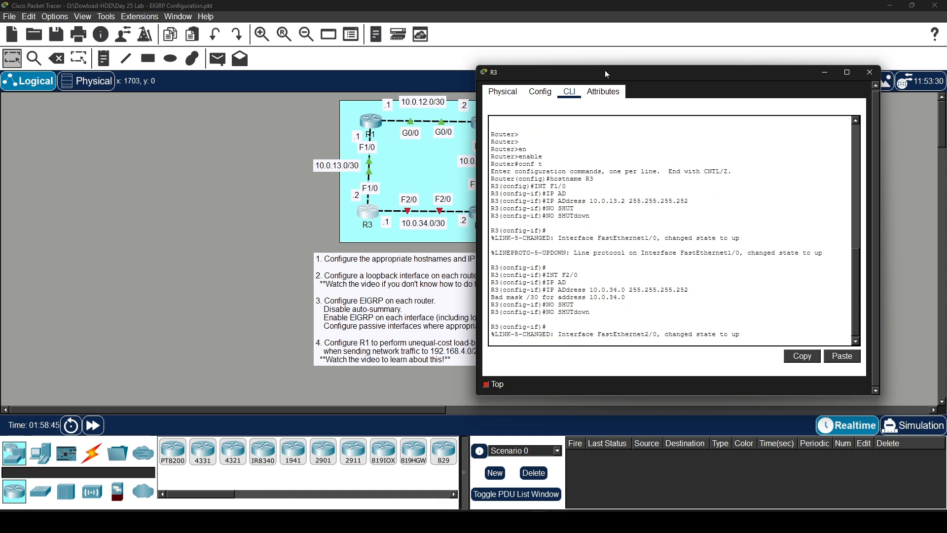
pyautogui.moveTo(596, 311); pyautogui.dragTo(541, 312)
pyautogui.click(870, 73)
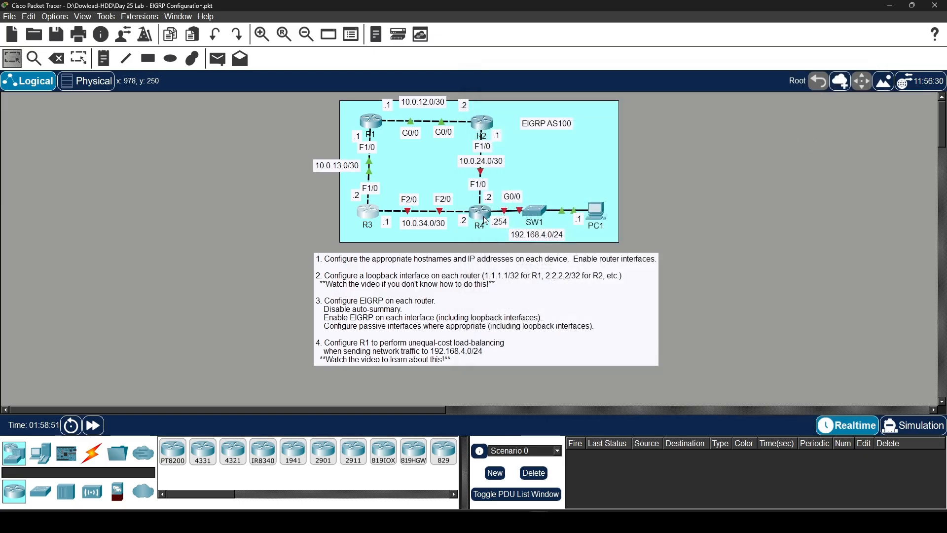
# Step: Open router R4's command line beside the topology diagram and bring up its user prompt
pyautogui.click(486, 218)
pyautogui.click(368, 110)
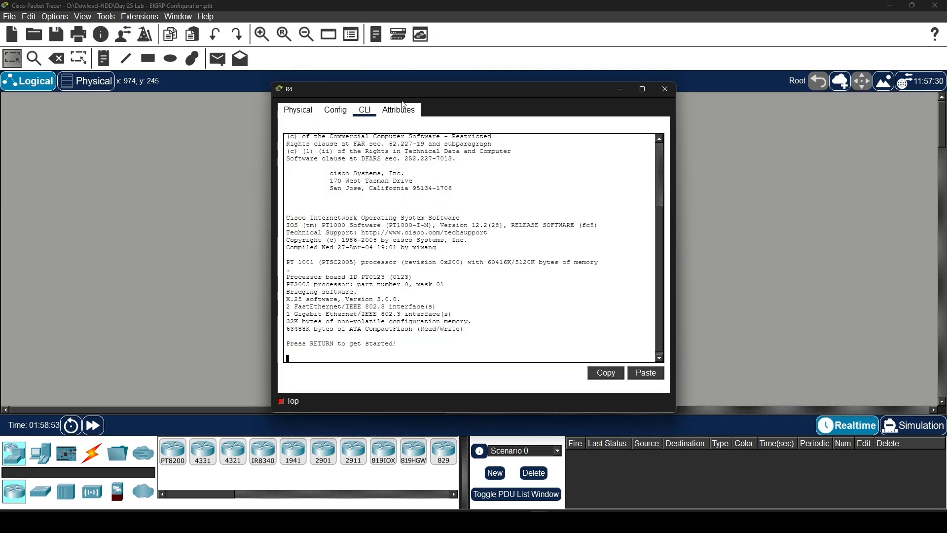
pyautogui.moveTo(465, 90); pyautogui.dragTo(653, 144)
pyautogui.moveTo(745, 152); pyautogui.dragTo(701, 91)
pyautogui.scroll(-4, 696, 240)
pyautogui.press('Return')
pyautogui.press('Return')
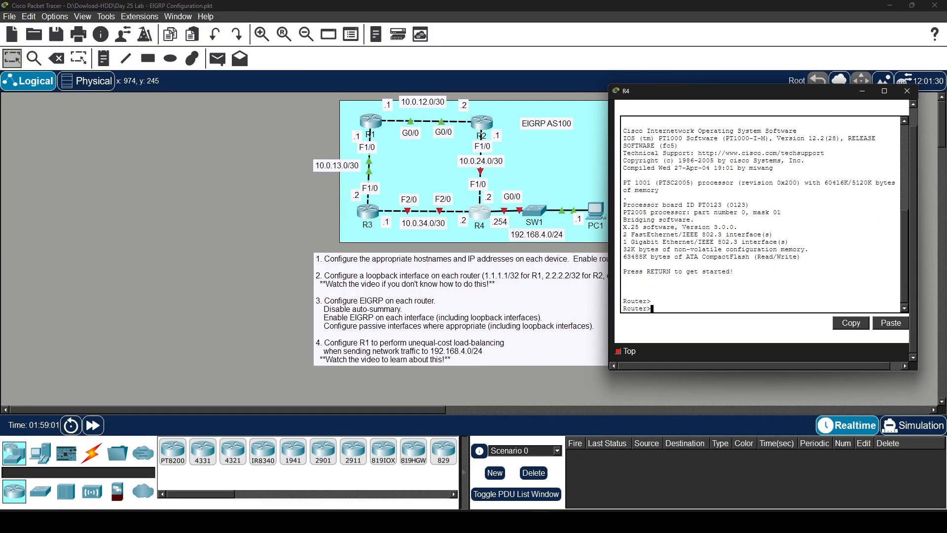
# Step: Enter privileged mode on R4 and switch to global configuration mode
pyautogui.write('EN')
pyautogui.press('Tab')
pyautogui.press('Return')
pyautogui.write('CONF T')
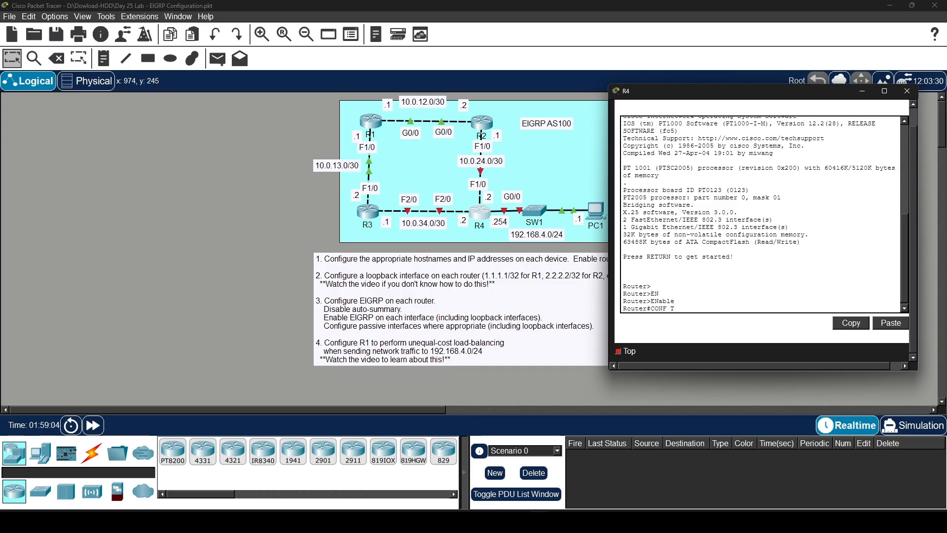
pyautogui.press('Return')
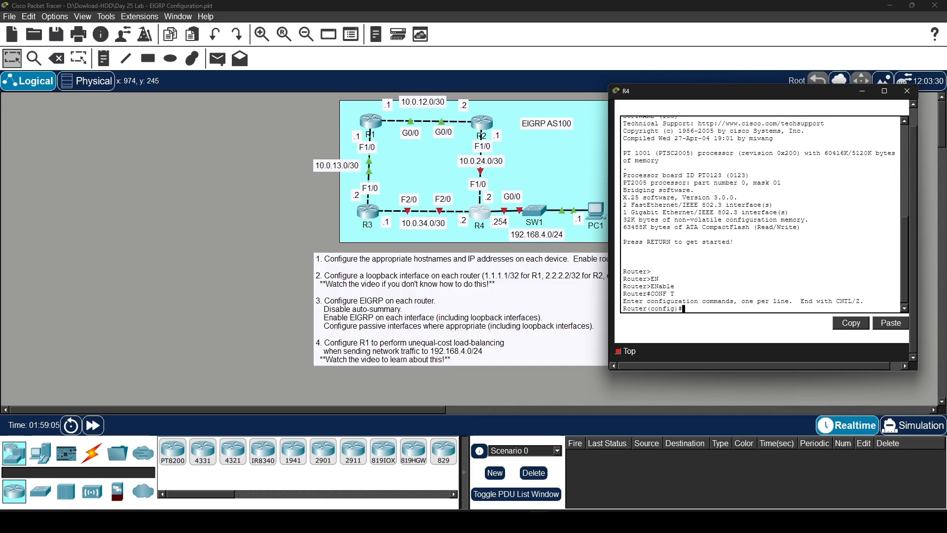
# Step: Set the router's hostname to R4
pyautogui.write('HOSTNA')
pyautogui.press('Tab')
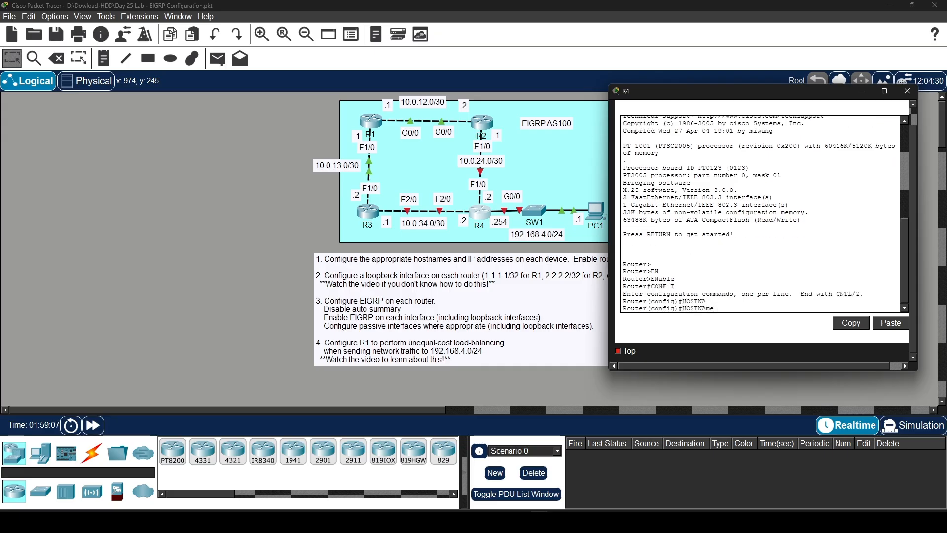
pyautogui.write('R4')
pyautogui.press('Return')
# Step: Assign IP address 10.0.24.2 with mask 255.255.255.252 to R4's FastEthernet 1/0 interface
pyautogui.write('int f1')
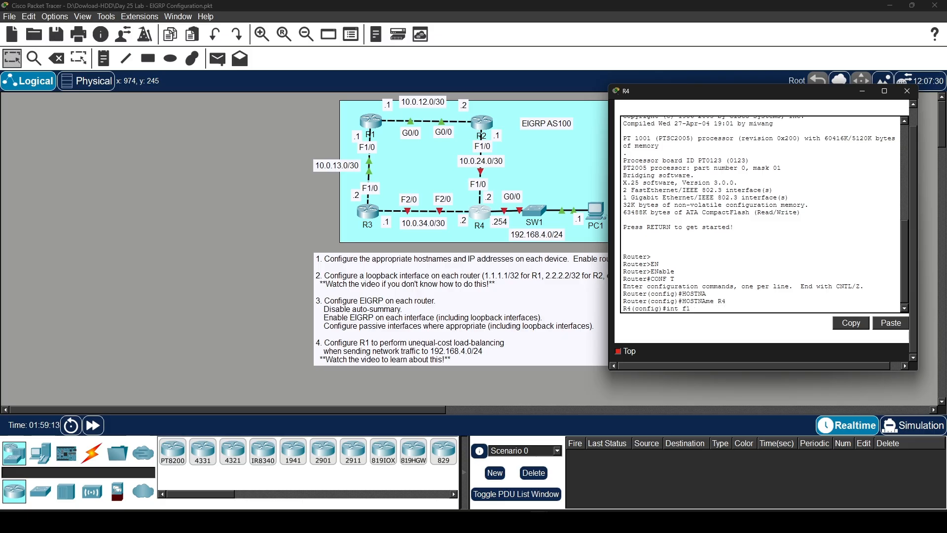
pyautogui.write('/0')
pyautogui.press('Return')
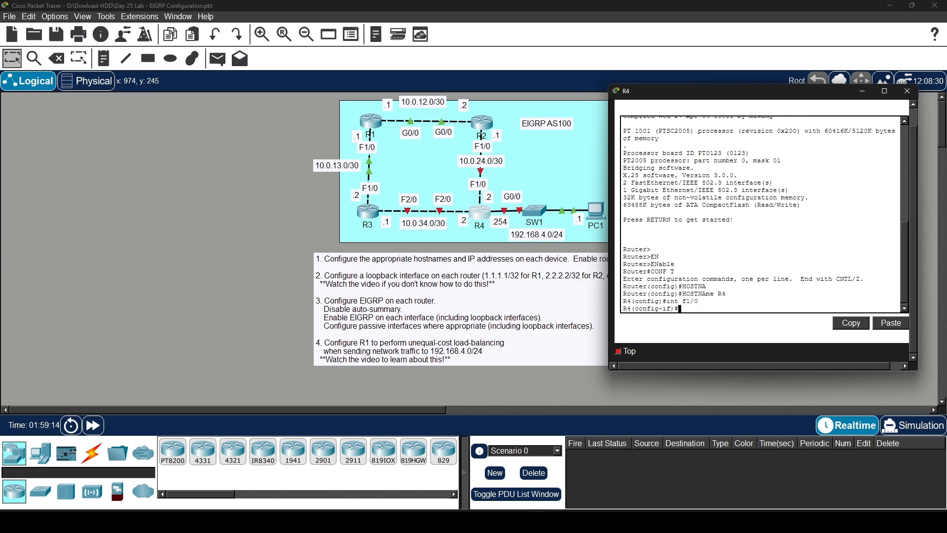
pyautogui.write('ip ad')
pyautogui.press('Tab')
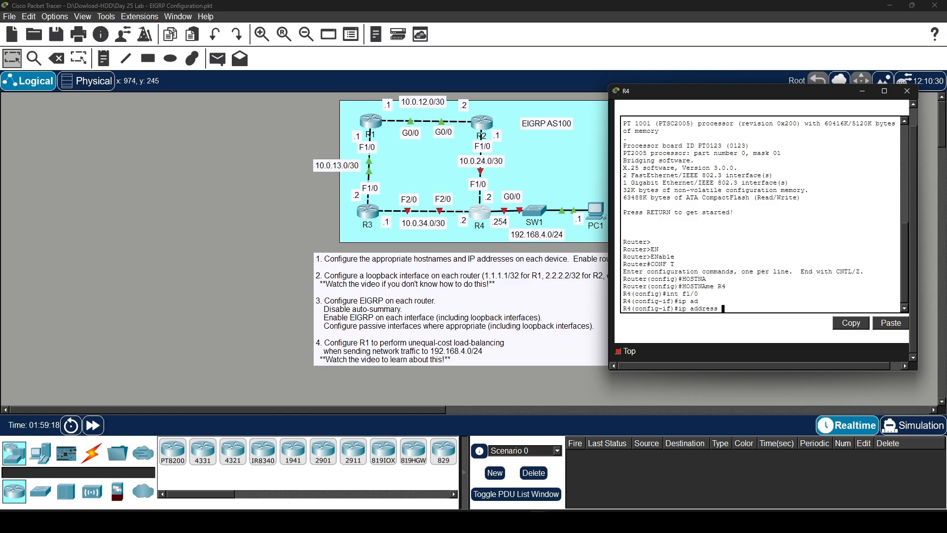
pyautogui.write('10.0.24.2 255.255.255.252')
pyautogui.press('Return')
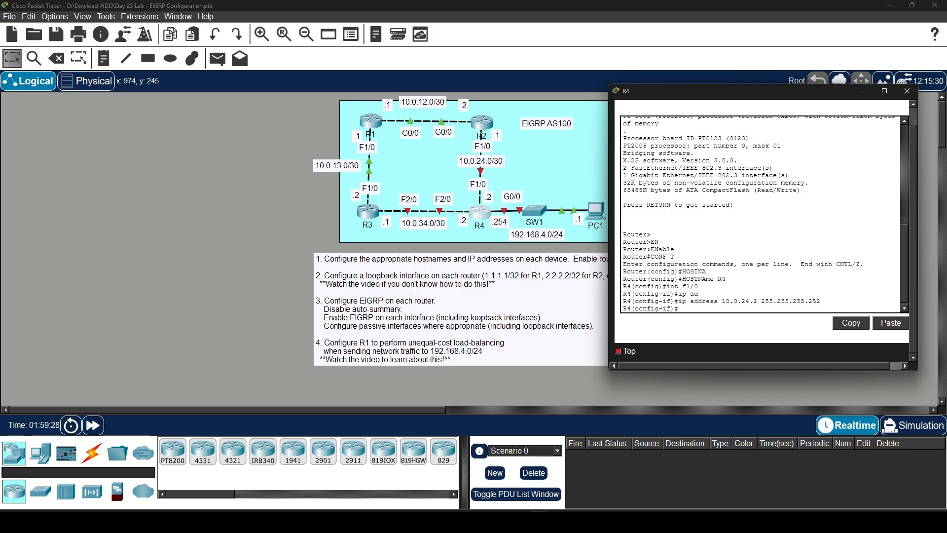
# Step: Enable R4's FastEthernet 1/0 interface with no shutdown and return to a clean prompt
pyautogui.write('nno s')
pyautogui.press('Tab')
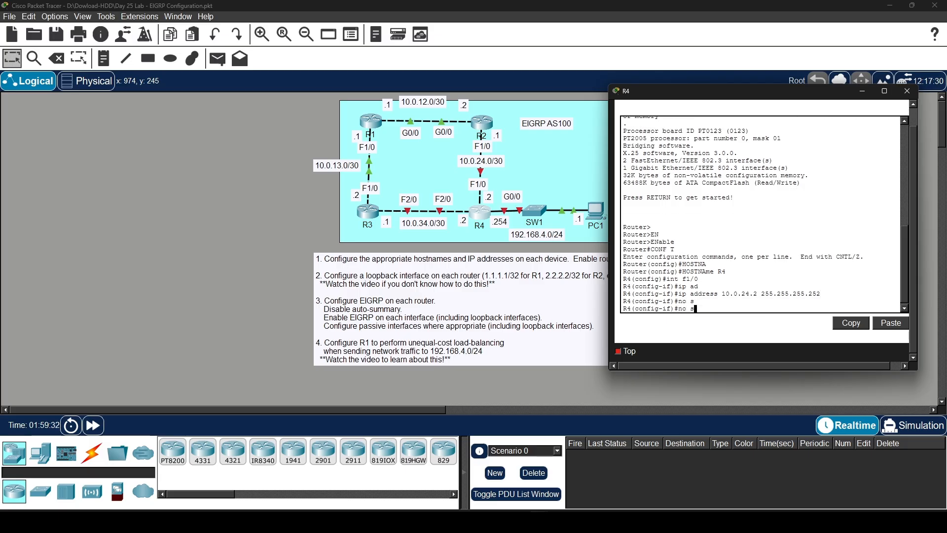
pyautogui.write('j')
pyautogui.press('Tab')
pyautogui.write('h')
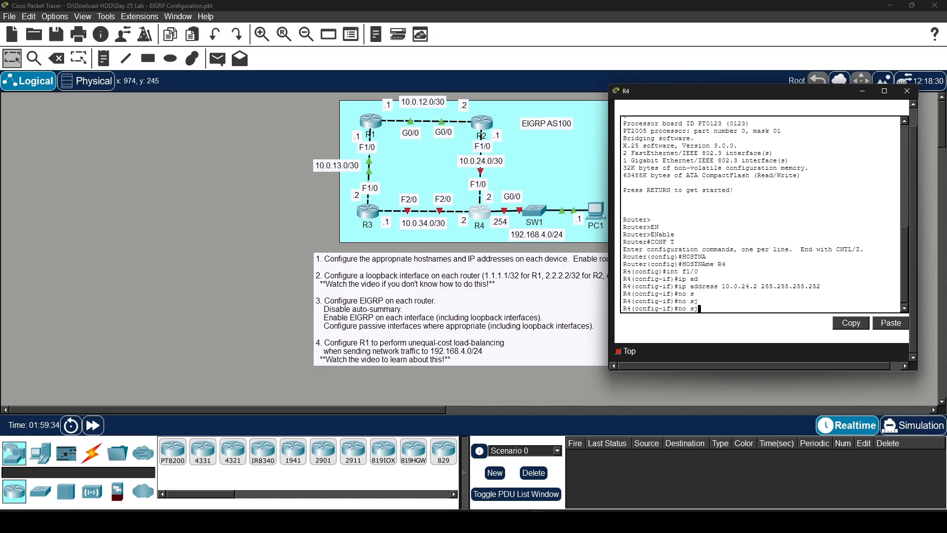
pyautogui.press('Tab')
pyautogui.press('Return')
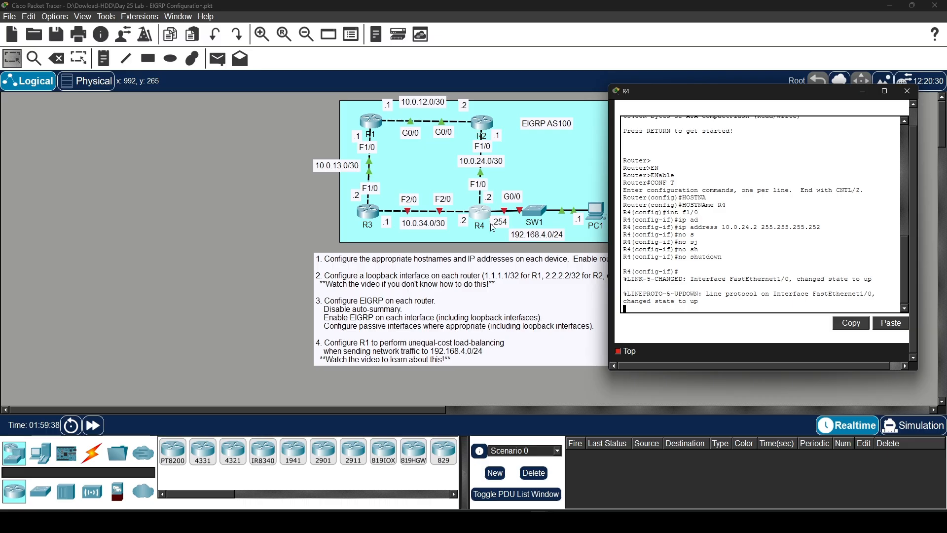
pyautogui.press('Return')
pyautogui.press('Return')
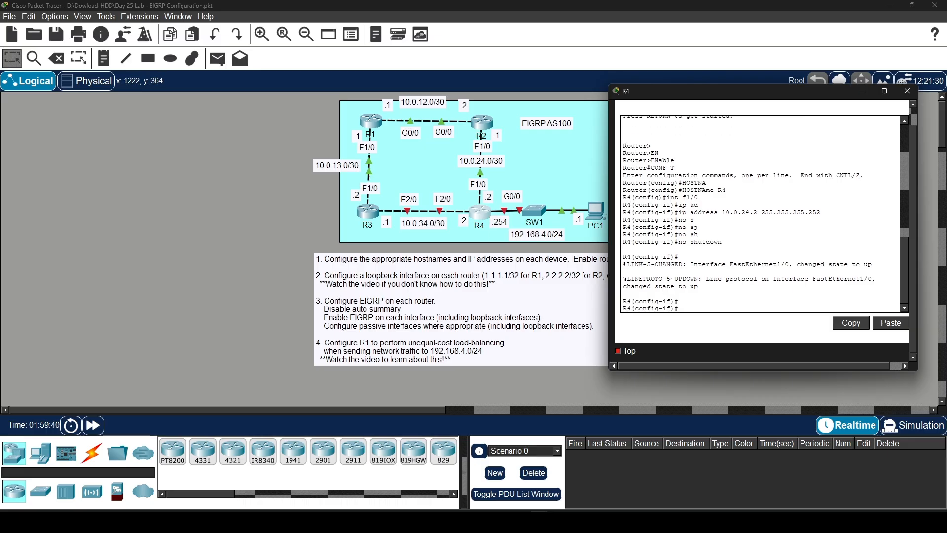
# Step: Enter R4's FastEthernet 2/0 interface configuration and try to assign it 10.0.34.2 with mask 255.255.255.252
pyautogui.write('f2/0int')
pyautogui.press('Return')
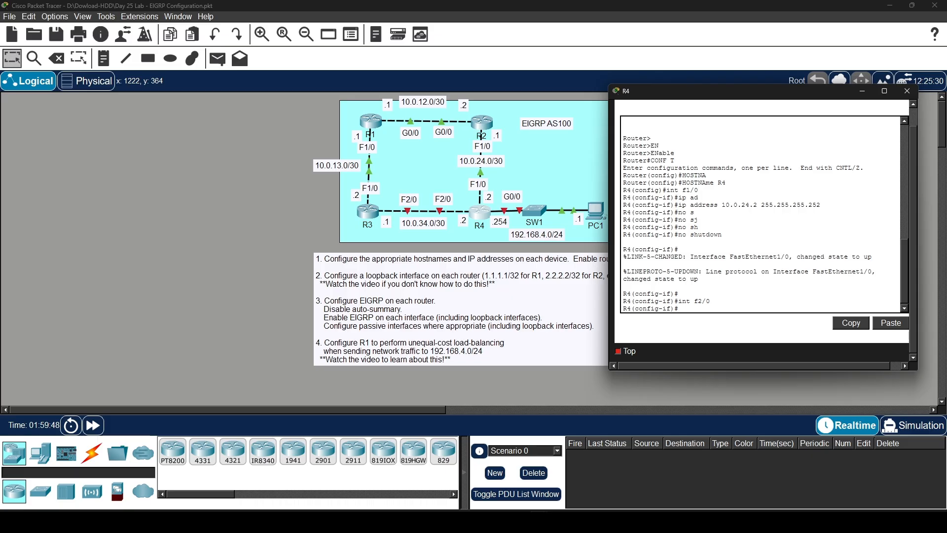
pyautogui.write('ip ad')
pyautogui.press('Tab')
pyautogui.press('Return')
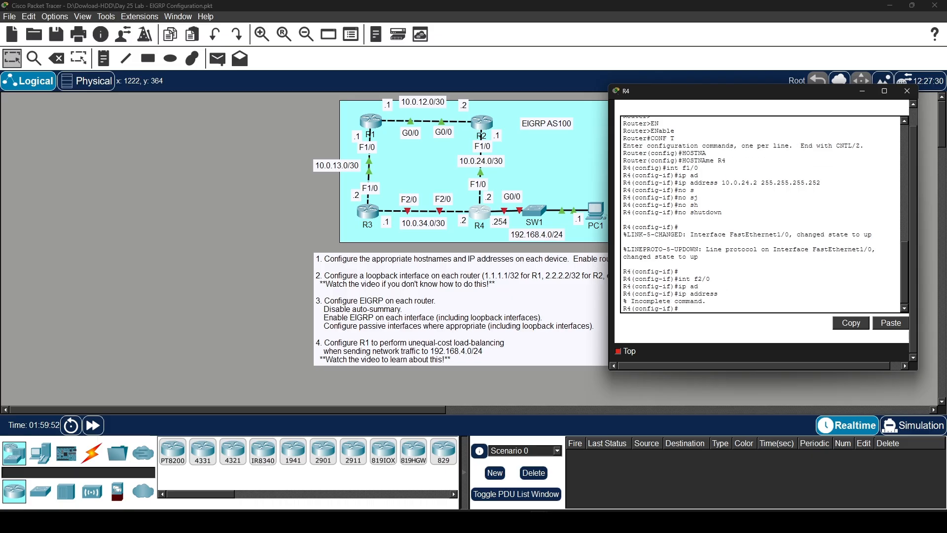
pyautogui.write('10.0.34.2 255.255.255.252')
pyautogui.press('Return')
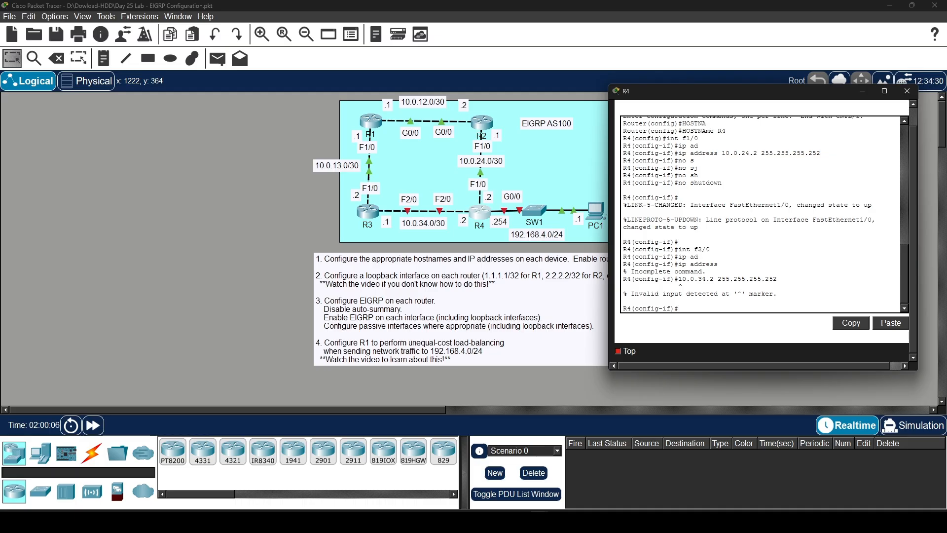
# Step: Correct the recalled entry to ip add 10.0.34.2 255.255.255.252 and apply it to R4's FastEthernet 2/0 interface
pyautogui.press('Up')
pyautogui.press('Left')
pyautogui.press('Left')
pyautogui.press('Left')
pyautogui.press('Left')
pyautogui.press('Left')
pyautogui.press('Left')
pyautogui.press('Left')
pyautogui.press('Left')
pyautogui.press('Left')
pyautogui.press('Left')
pyautogui.press('Left')
pyautogui.press('Left')
pyautogui.press('Left')
pyautogui.press('Left')
pyautogui.press('Left')
pyautogui.press('Left')
pyautogui.press('Left')
pyautogui.press('Left')
pyautogui.press('Left')
pyautogui.press('Left')
pyautogui.press('Left')
pyautogui.write('add')
pyautogui.press('Return')
pyautogui.press('Up')
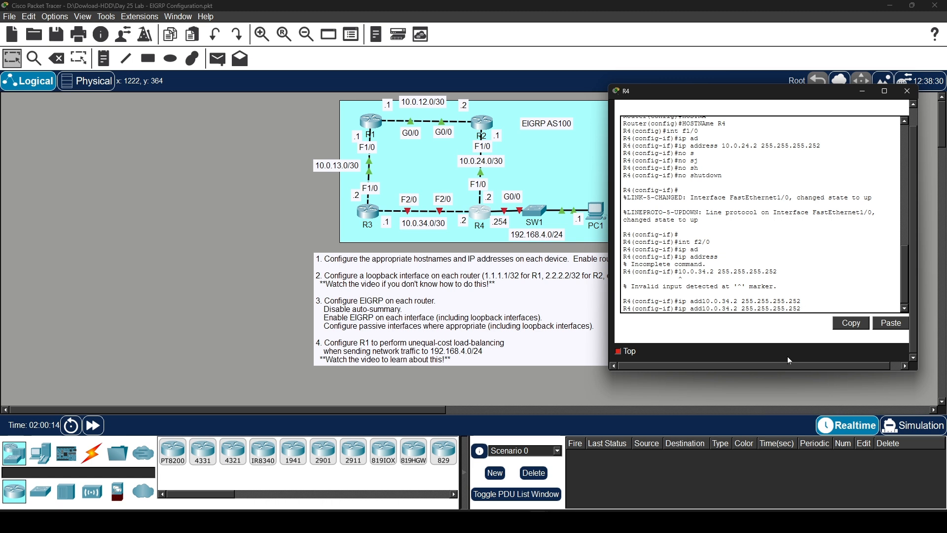
pyautogui.press('Left')
pyautogui.press('Left')
pyautogui.press('Left')
pyautogui.press('Left')
pyautogui.press('Left')
pyautogui.press('Left')
pyautogui.press('Left')
pyautogui.press('Left')
pyautogui.press('Left')
pyautogui.press('Left')
pyautogui.press('Left')
pyautogui.press('Left')
pyautogui.press('Left')
pyautogui.press('Left')
pyautogui.press('Left')
pyautogui.press('Left')
pyautogui.press('Left')
pyautogui.press('Left')
pyautogui.press('Left')
pyautogui.press('Left')
pyautogui.press('Left')
pyautogui.press('Left')
pyautogui.press('Left')
pyautogui.press('Return')
# Step: Enable R4's FastEthernet 2/0 interface with no shutdown
pyautogui.write('no shut')
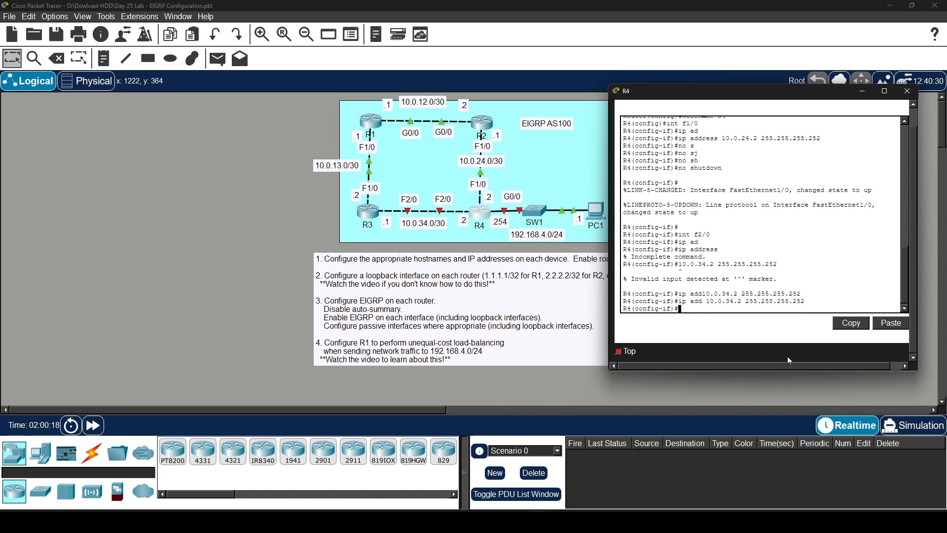
pyautogui.press('Tab')
pyautogui.press('Return')
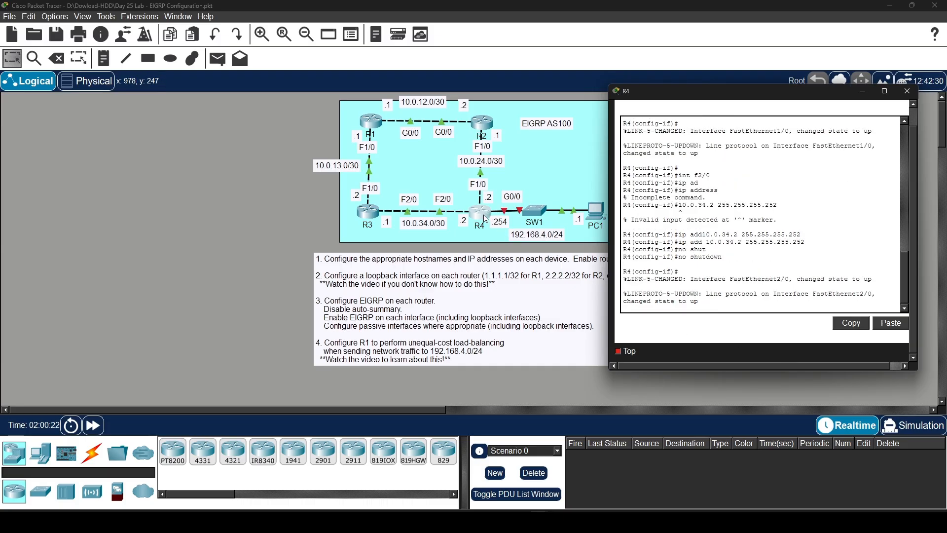
pyautogui.press('Return')
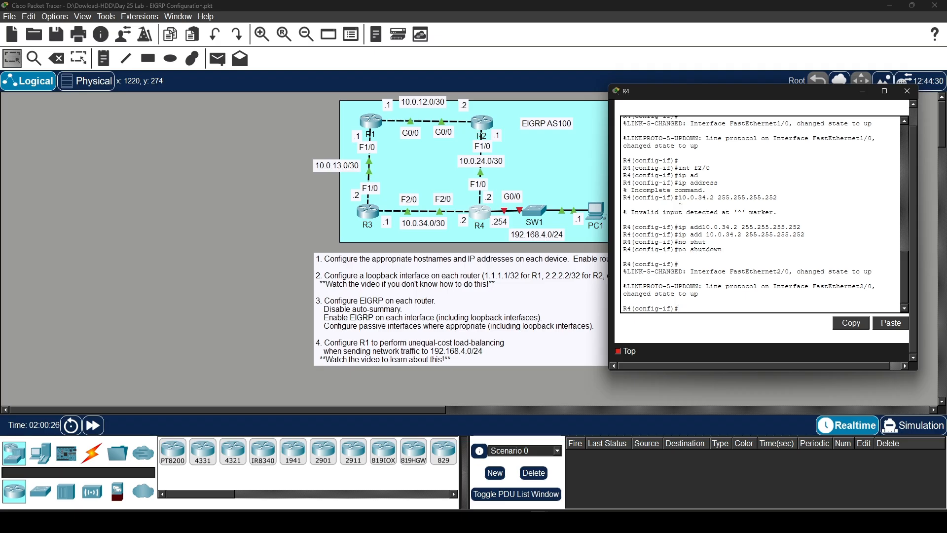
# Step: Assign IP address 192.168.4.254 with mask 255.255.255.0 to R4's GigabitEthernet 0/0 interface
pyautogui.write('int g0/0')
pyautogui.press('Return')
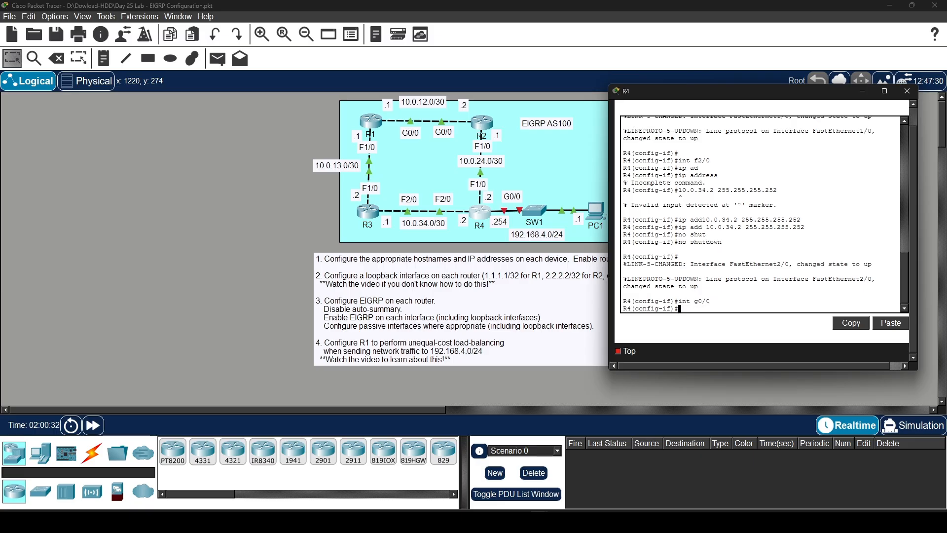
pyautogui.write('ip ad')
pyautogui.press('Tab')
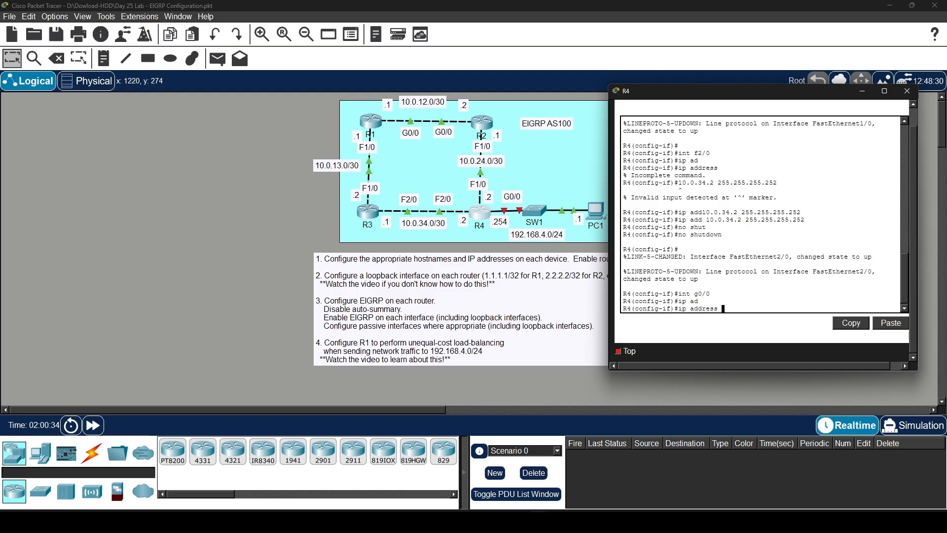
pyautogui.write('192.168.4.254 255.255.255.0')
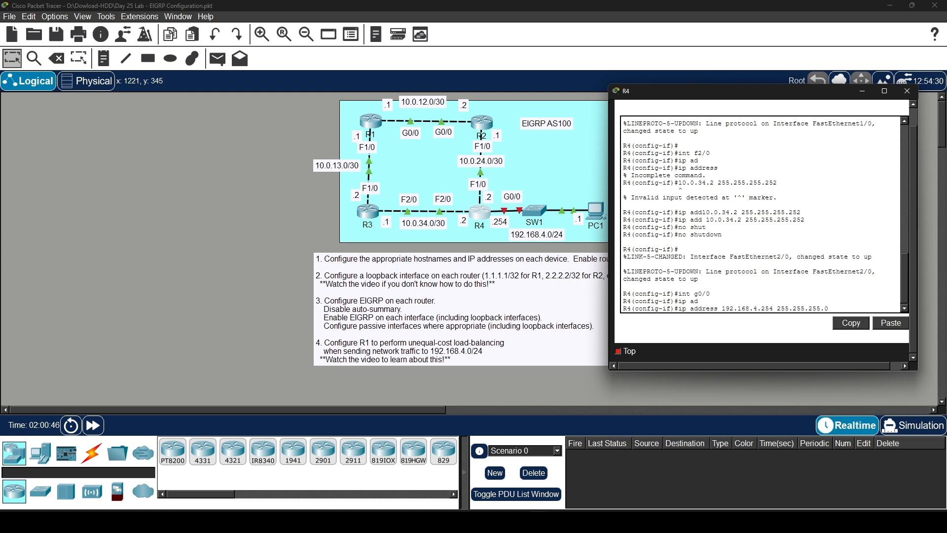
pyautogui.press('Return')
# Step: Enable R4's GigabitEthernet 0/0 interface with no shutdown
pyautogui.write('no')
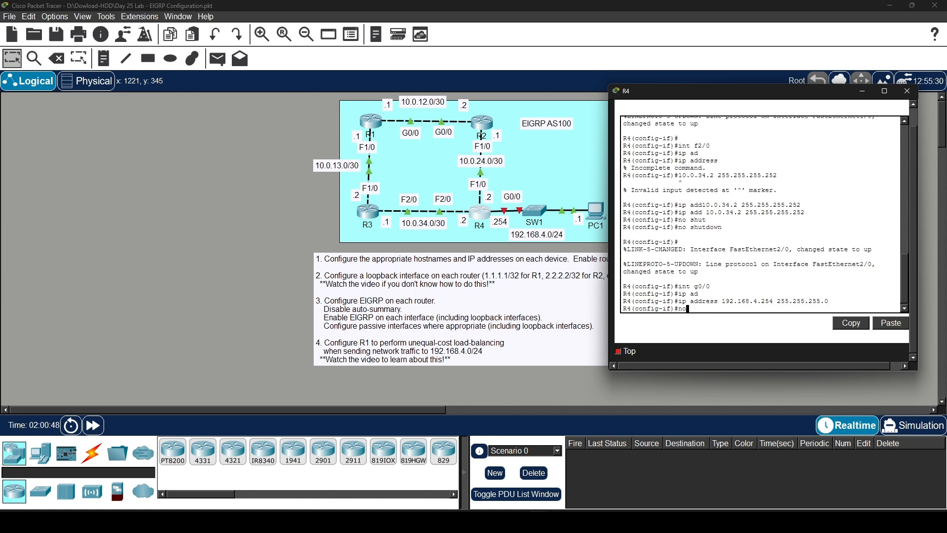
pyautogui.write('t shut')
pyautogui.press('Return')
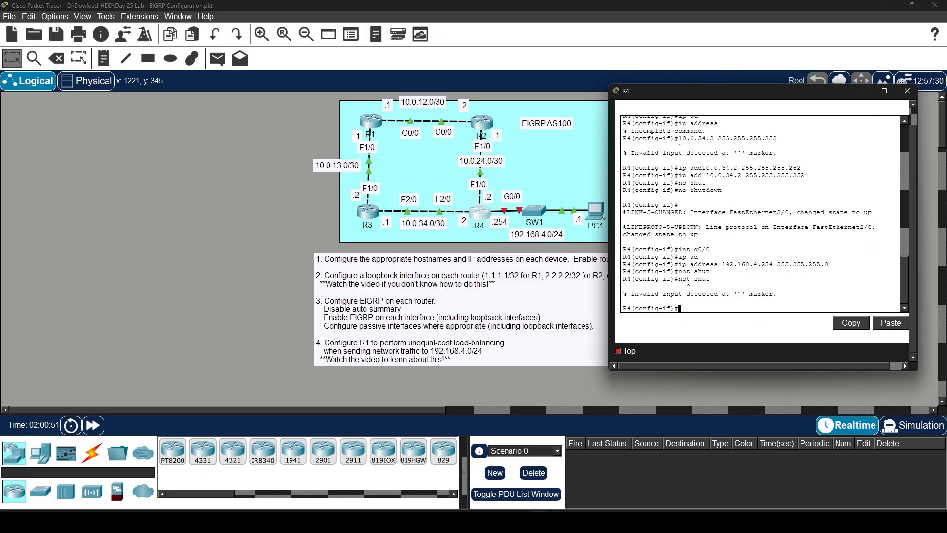
pyautogui.write('not')
pyautogui.press('BackSpace')
pyautogui.press('Tab')
pyautogui.write('sh')
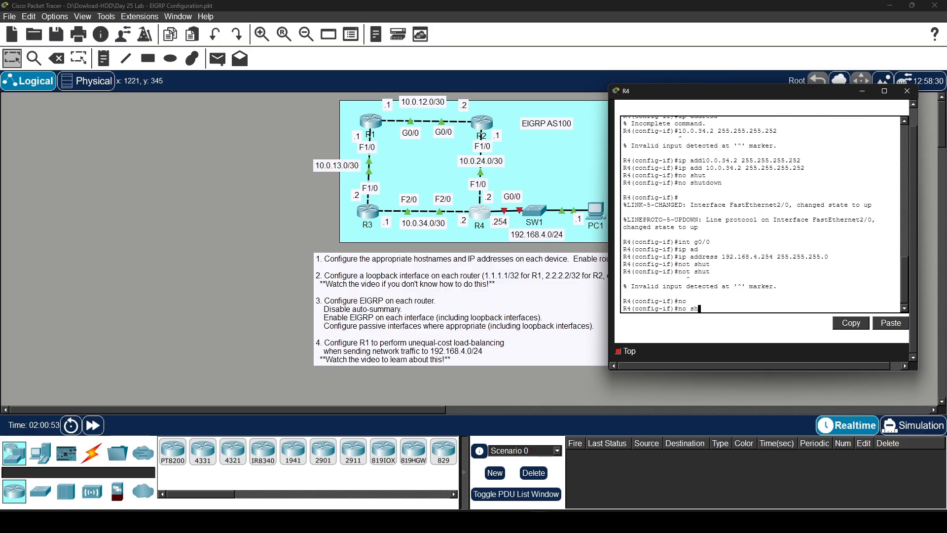
pyautogui.press('Tab')
pyautogui.press('Return')
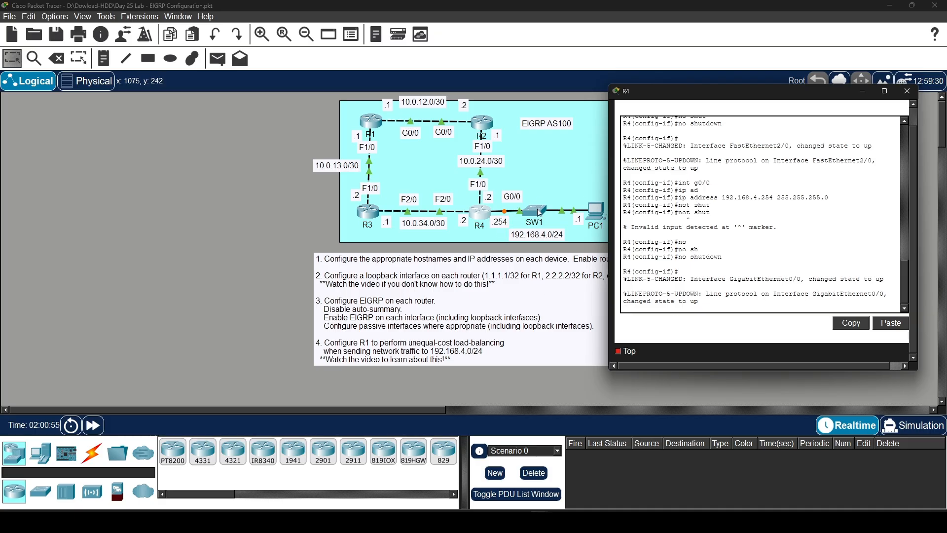
pyautogui.moveTo(670, 90)
pyautogui.mouseDown()
pyautogui.moveTo(694, 97)
pyautogui.moveTo(679, 80)
pyautogui.mouseUp()
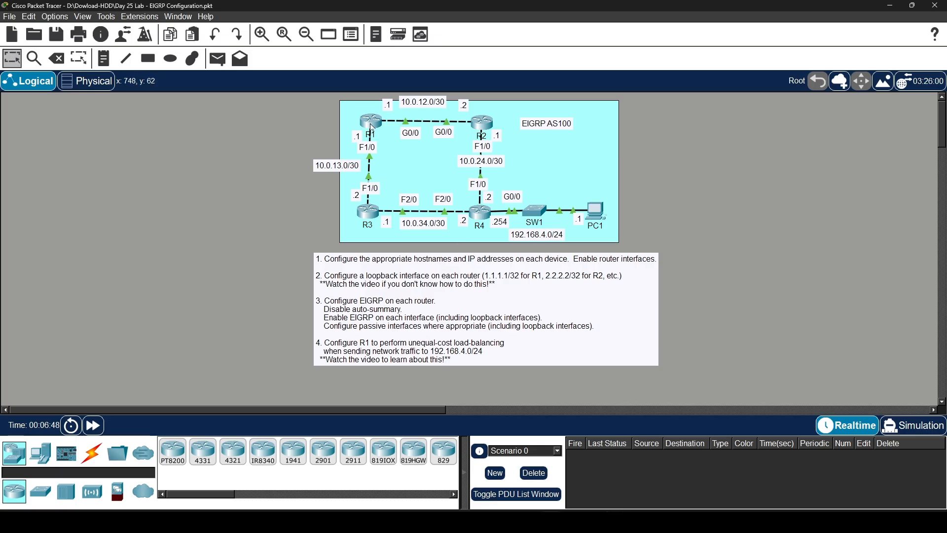
# Step: Open router R1's command line beside the topology diagram and bring up its user prompt
pyautogui.moveTo(946, 129); pyautogui.dragTo(718, 109)
pyautogui.click(671, 129)
pyautogui.scroll(-3, 701, 197)
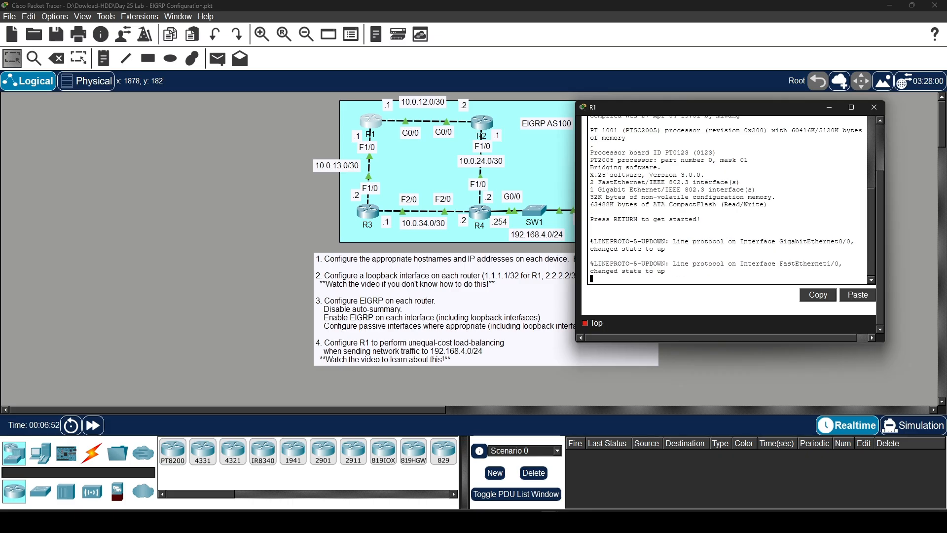
pyautogui.press('Return')
pyautogui.press('Return')
# Step: Enter privileged mode on R1 and switch to global configuration mode
pyautogui.write('en')
pyautogui.press('Tab')
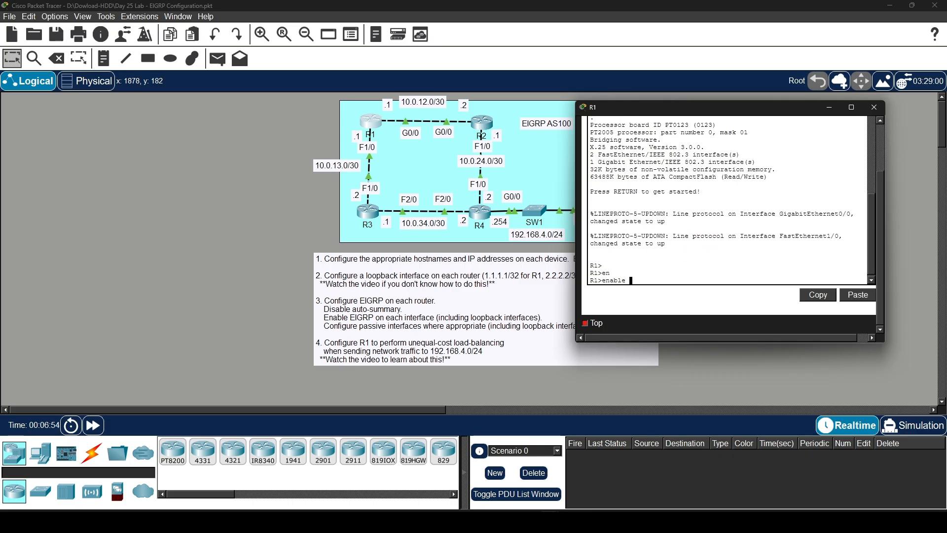
pyautogui.press('Return')
pyautogui.write('ccnf t')
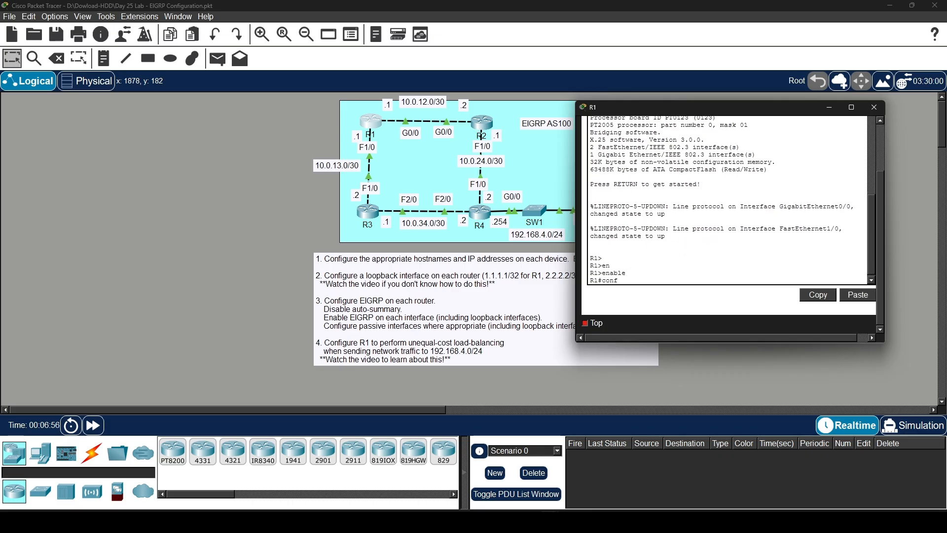
pyautogui.press('Return')
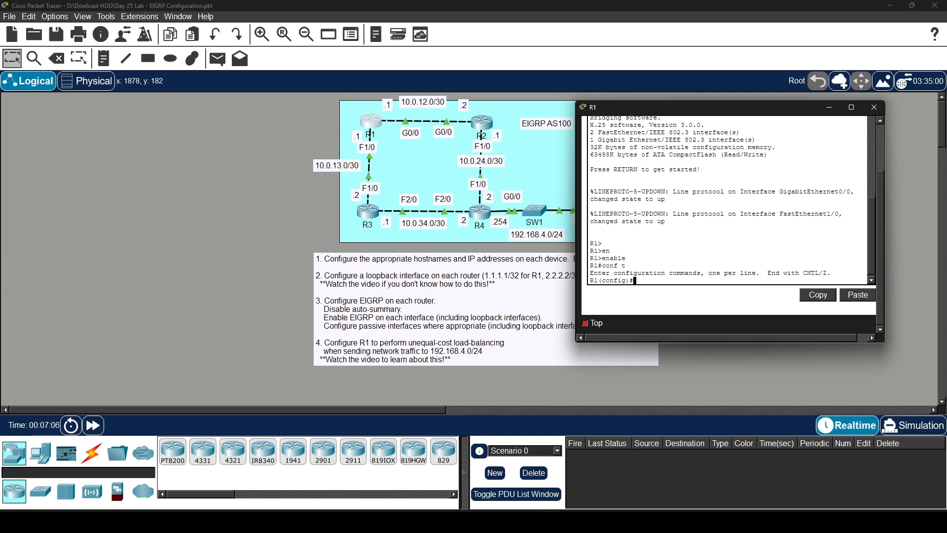
# Step: Create loopback interface 1 on R1 and return to a clean interface prompt
pyautogui.write('int')
pyautogui.press('Tab')
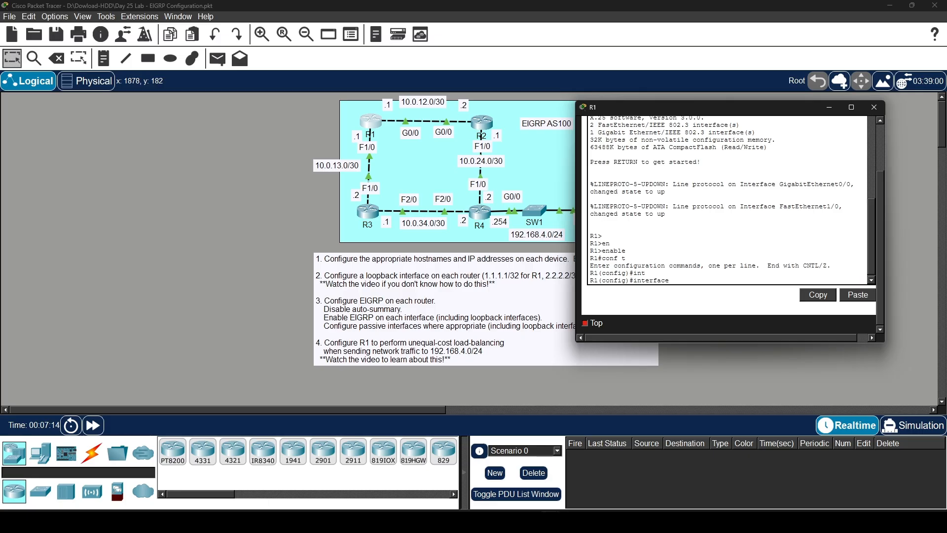
pyautogui.write('l')
pyautogui.press('Tab')
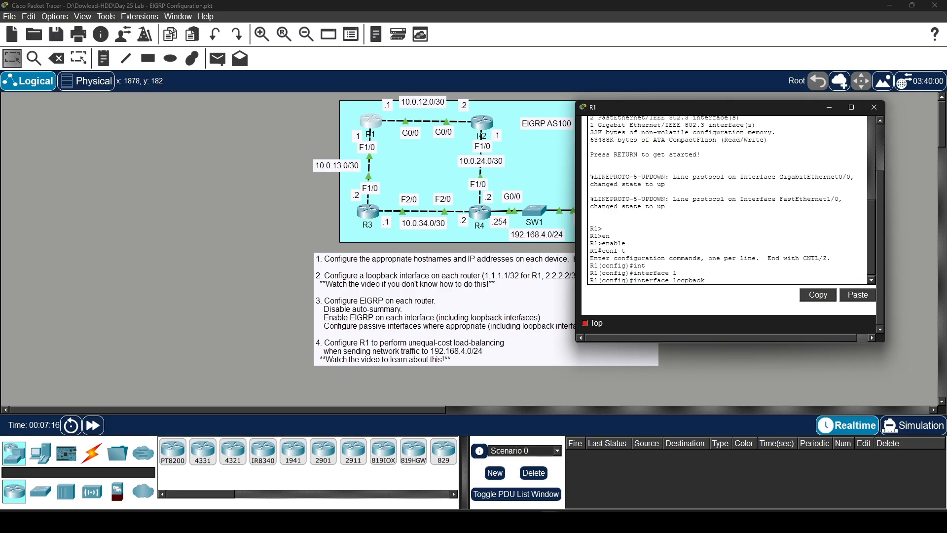
pyautogui.write('1')
pyautogui.press('Return')
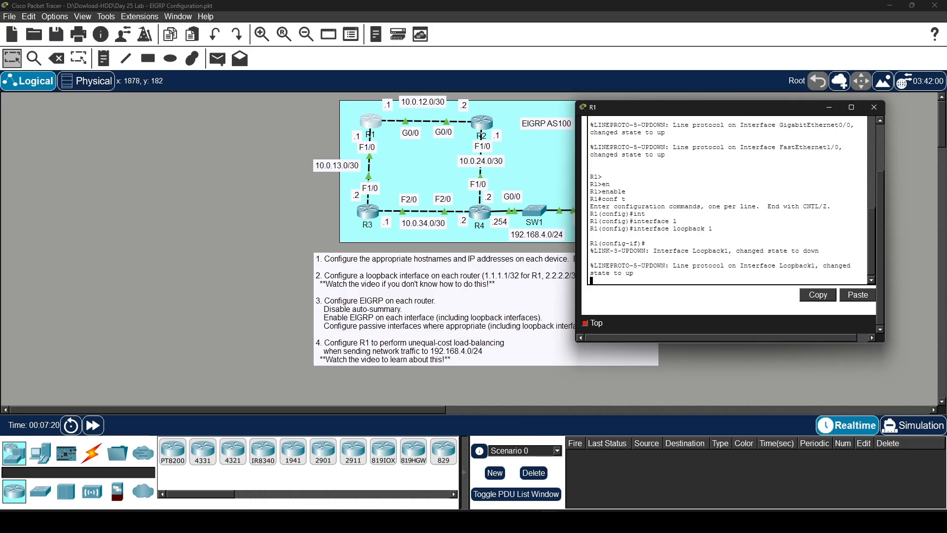
pyautogui.press('Return')
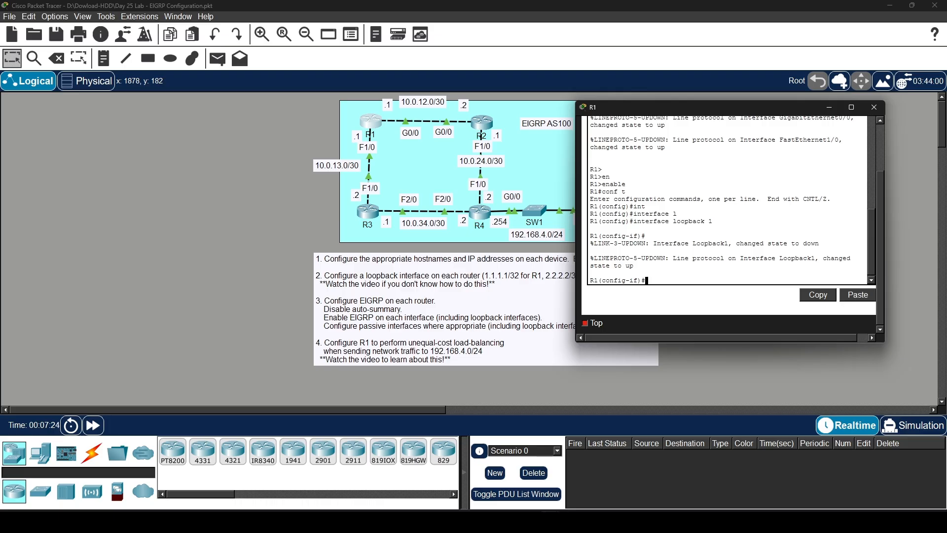
# Step: Select loopback 1 on R1 and enter its IP address 1.1.1.1 with mask 255.255.255.255
pyautogui.write('int l1')
pyautogui.press('Return')
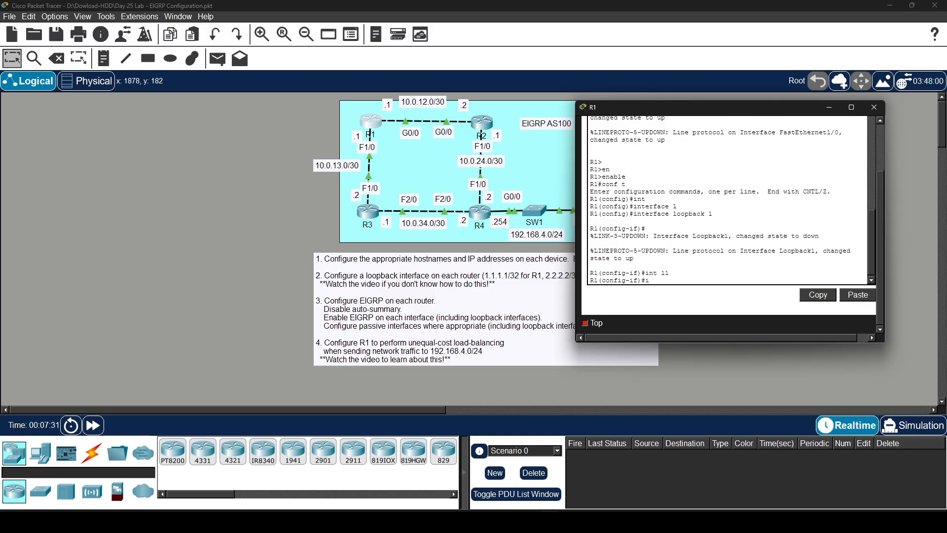
pyautogui.write('ip a')
pyautogui.press('Tab')
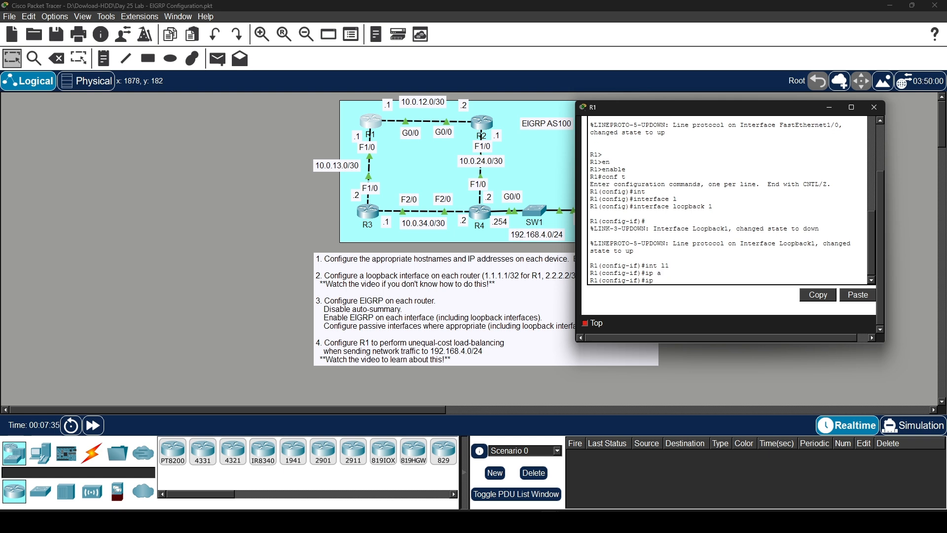
pyautogui.write('ad')
pyautogui.press('Tab')
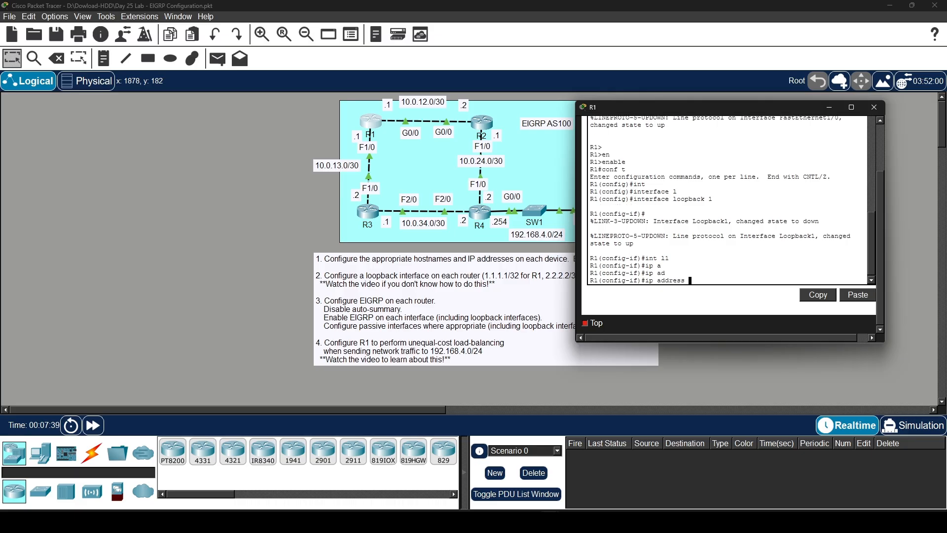
pyautogui.write('1.1.1.1')
pyautogui.write('255.255')
pyautogui.write('.255.255')
pyautogui.hotkey('shift', 'Left')
pyautogui.hotkey('shift', 'Left')
pyautogui.hotkey('shift', 'Left')
pyautogui.hotkey('shift', 'Left')
pyautogui.hotkey('shift', 'Left')
pyautogui.hotkey('shift', 'Left')
pyautogui.hotkey('shift', 'Left')
pyautogui.hotkey('shift', 'Left')
pyautogui.hotkey('shift', 'Left')
pyautogui.hotkey('shift', 'Left')
pyautogui.hotkey('shift', 'Left')
pyautogui.hotkey('shift', 'Left')
pyautogui.hotkey('shift', 'Left')
pyautogui.hotkey('shift', 'Left')
pyautogui.hotkey('shift', 'Left')
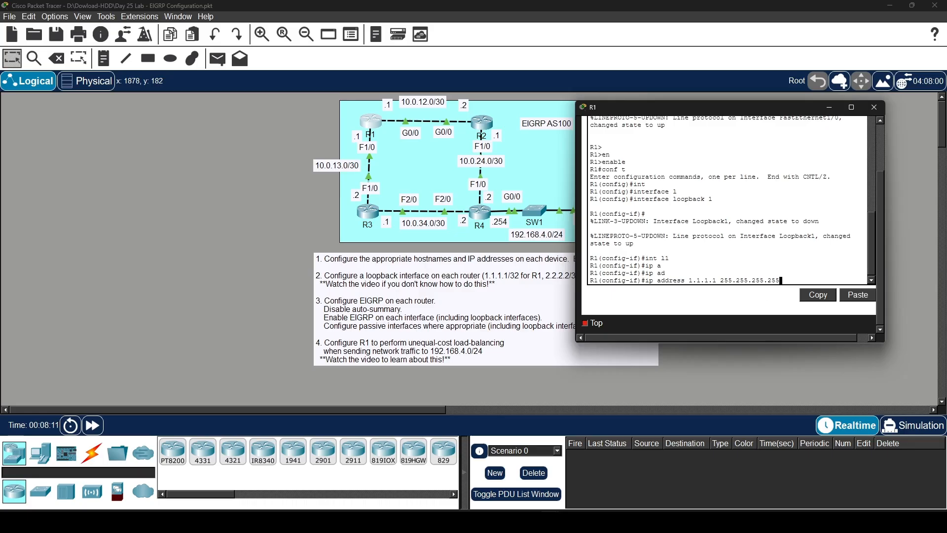
pyautogui.click(787, 282)
pyautogui.hotkey('shift', 'Left')
pyautogui.hotkey('shift', 'Left')
pyautogui.hotkey('shift', 'Left')
pyautogui.hotkey('shift', 'Left')
pyautogui.hotkey('shift', 'Left')
pyautogui.hotkey('shift', 'Left')
pyautogui.hotkey('shift', 'Left')
pyautogui.hotkey('shift', 'Left')
pyautogui.hotkey('shift', 'Left')
pyautogui.hotkey('shift', 'Left')
pyautogui.hotkey('shift', 'Left')
pyautogui.hotkey('shift', 'Left')
pyautogui.hotkey('shift', 'Left')
pyautogui.hotkey('shift', 'Left')
pyautogui.hotkey('shift', 'Left')
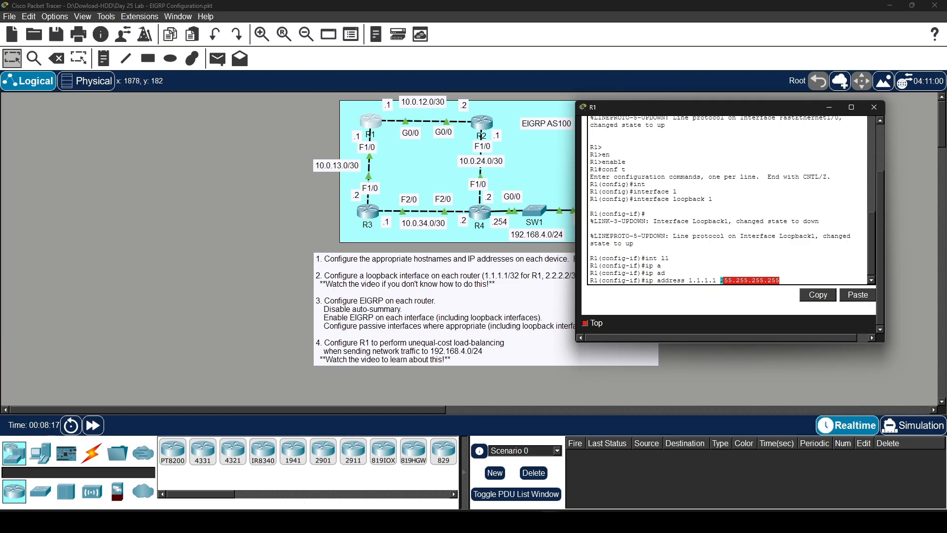
pyautogui.click(787, 282)
pyautogui.hotkey('shift', 'Left')
pyautogui.hotkey('shift', 'Left')
pyautogui.hotkey('shift', 'Left')
pyautogui.hotkey('shift', 'Left')
pyautogui.hotkey('shift', 'Left')
pyautogui.hotkey('shift', 'Left')
pyautogui.hotkey('shift', 'Left')
pyautogui.hotkey('shift', 'Left')
pyautogui.hotkey('shift', 'Left')
pyautogui.hotkey('shift', 'Left')
pyautogui.hotkey('shift', 'Left')
pyautogui.hotkey('shift', 'Left')
pyautogui.hotkey('shift', 'Left')
pyautogui.hotkey('shift', 'Left')
pyautogui.hotkey('shift', 'Left')
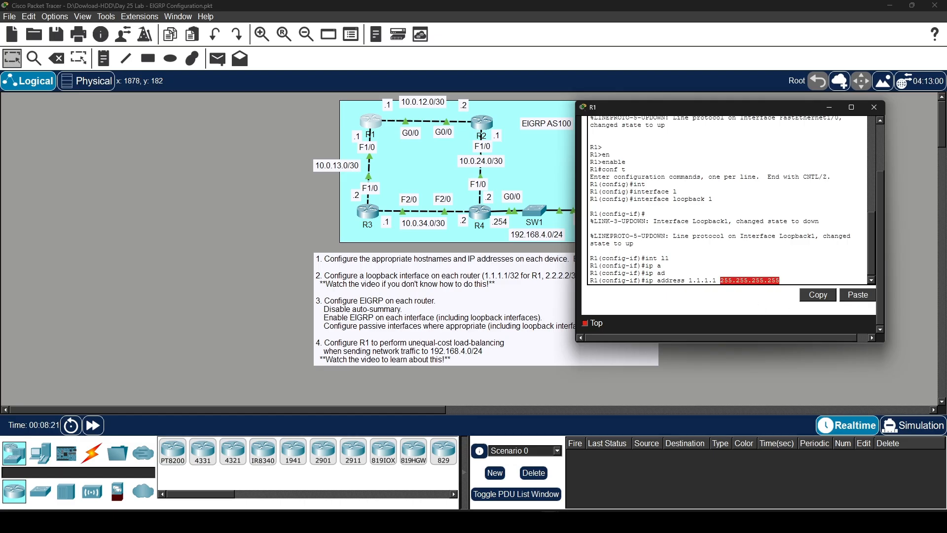
pyautogui.click(785, 281)
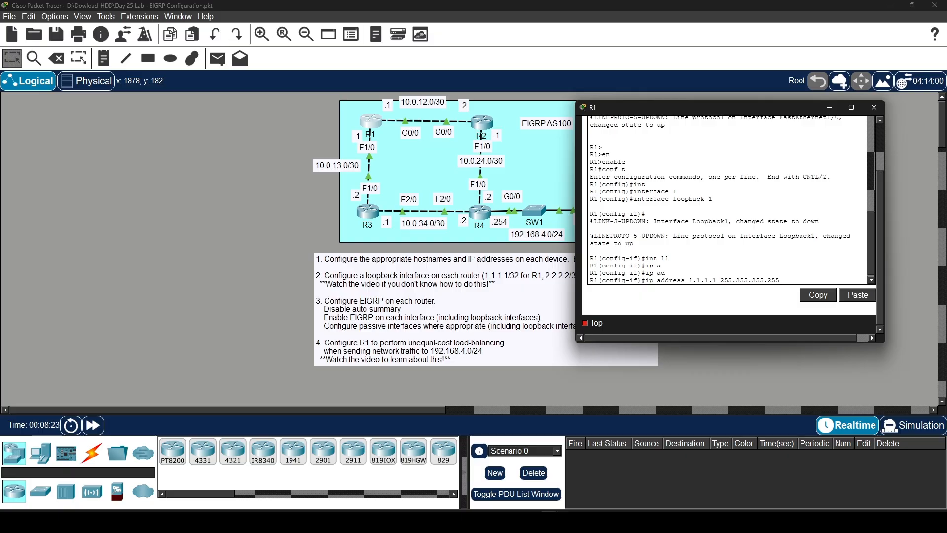
pyautogui.moveTo(781, 279); pyautogui.dragTo(677, 279)
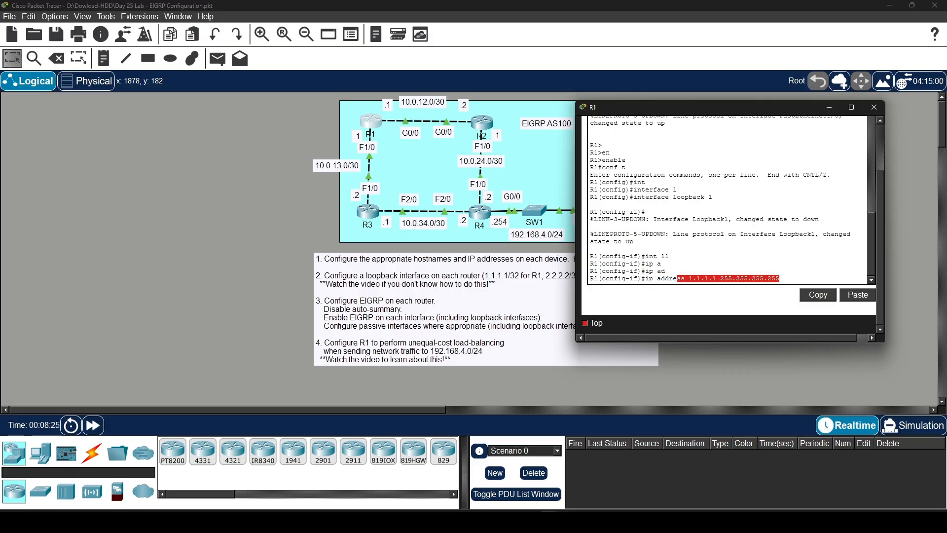
pyautogui.click(784, 280)
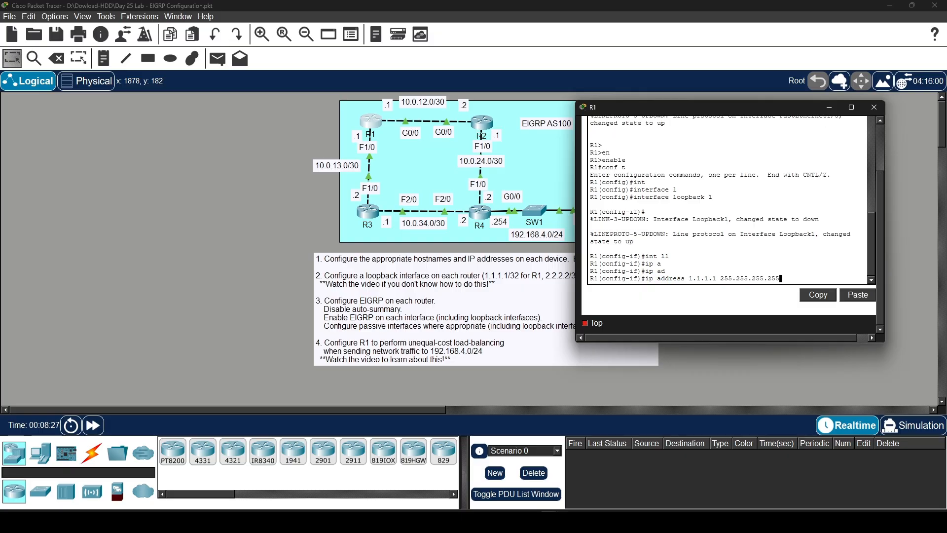
# Step: Apply the loopback address command on R1 and close that router's window
pyautogui.press('Return')
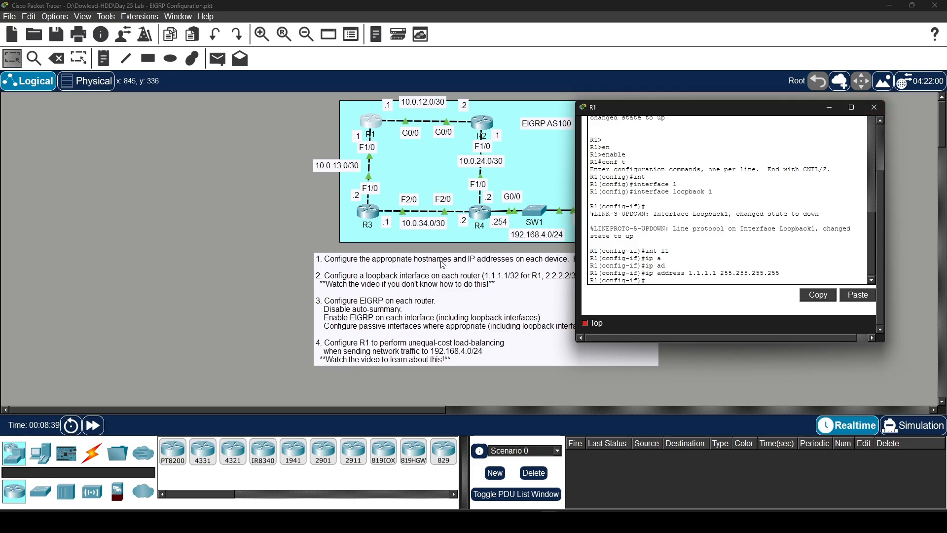
pyautogui.click(876, 108)
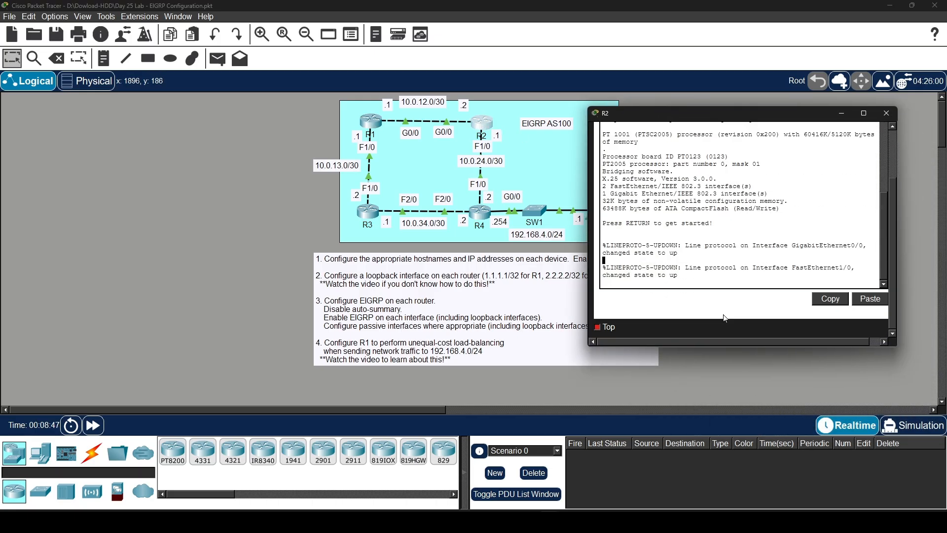
# Step: Enter privileged mode on R2 and switch to global configuration mode
pyautogui.press('Return')
pyautogui.write('en')
pyautogui.press('Tab')
pyautogui.press('Return')
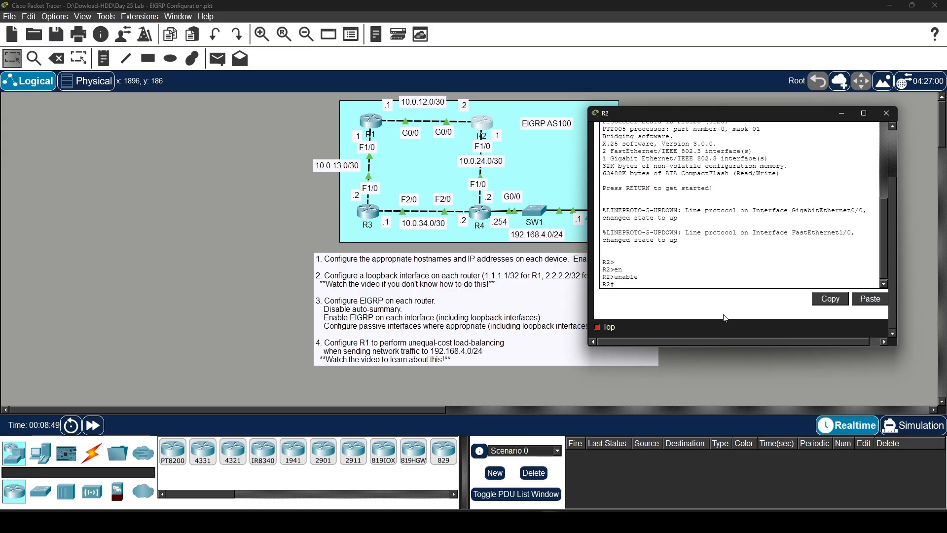
pyautogui.write('conf t')
pyautogui.press('Return')
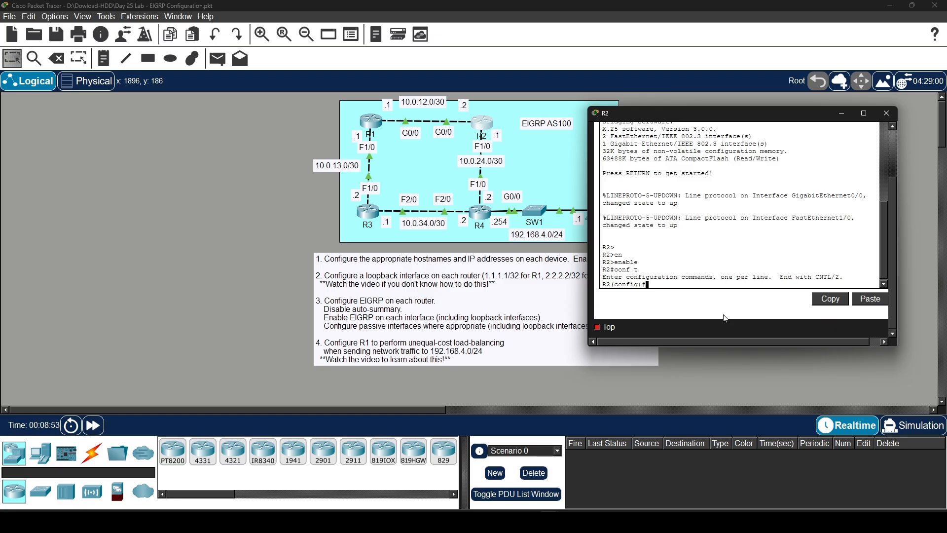
# Step: Create loopback interface 1 on R2 and return to a clean interface prompt
pyautogui.write('int')
pyautogui.press('Tab')
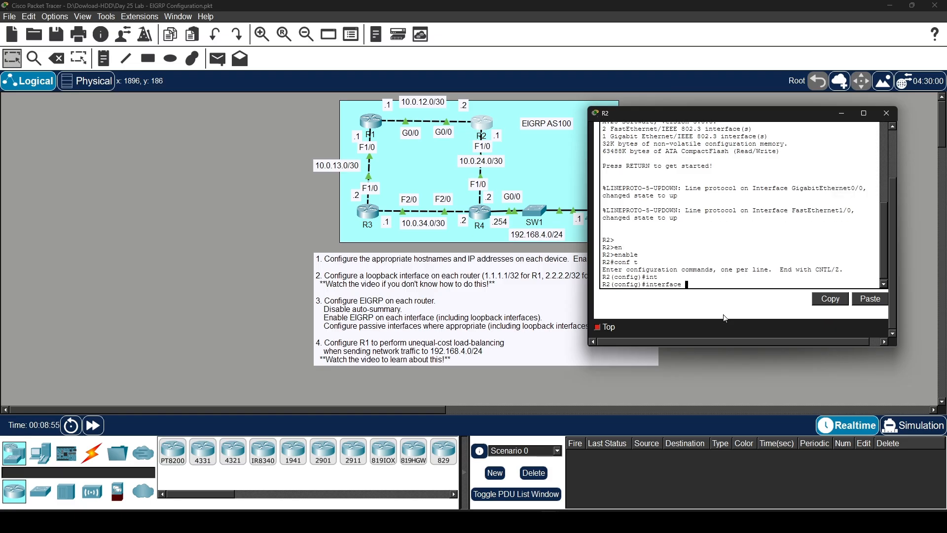
pyautogui.write('lo')
pyautogui.press('Tab')
pyautogui.write('1')
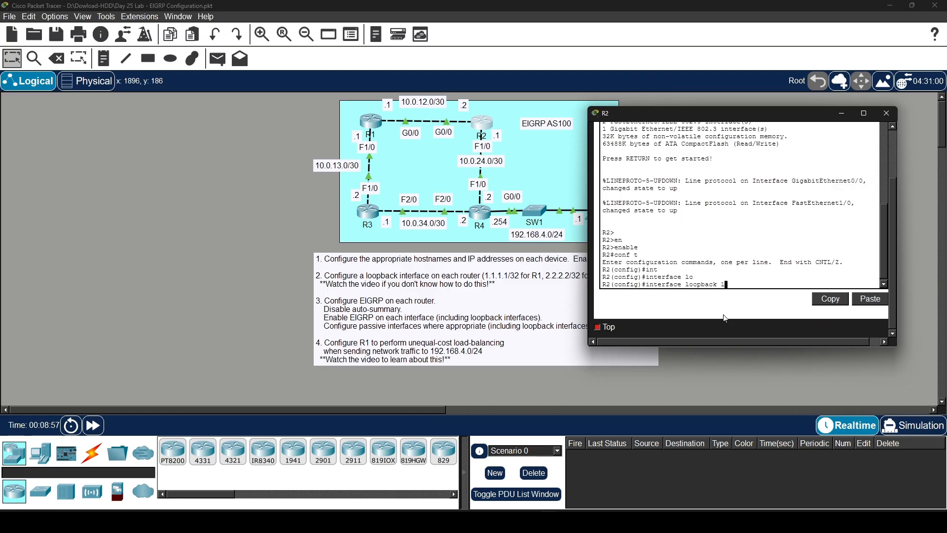
pyautogui.press('Return')
pyautogui.press('Return')
pyautogui.press('Return')
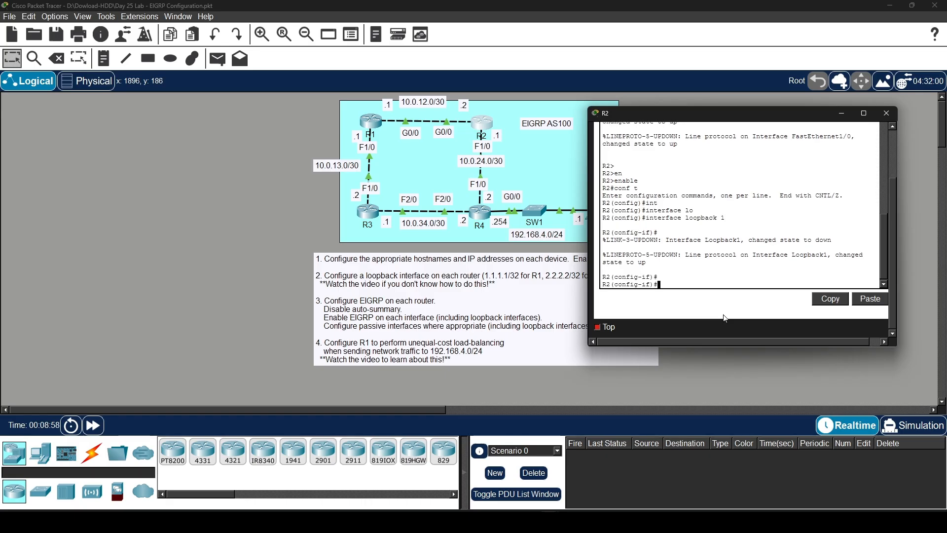
# Step: Assign IP address 2.2.2.2 with mask 255.255.255.255 to R2's loopback 1, and close the R2 window
pyautogui.write('int l')
pyautogui.press('Tab')
pyautogui.write('1')
pyautogui.press('Return')
pyautogui.write('ip add')
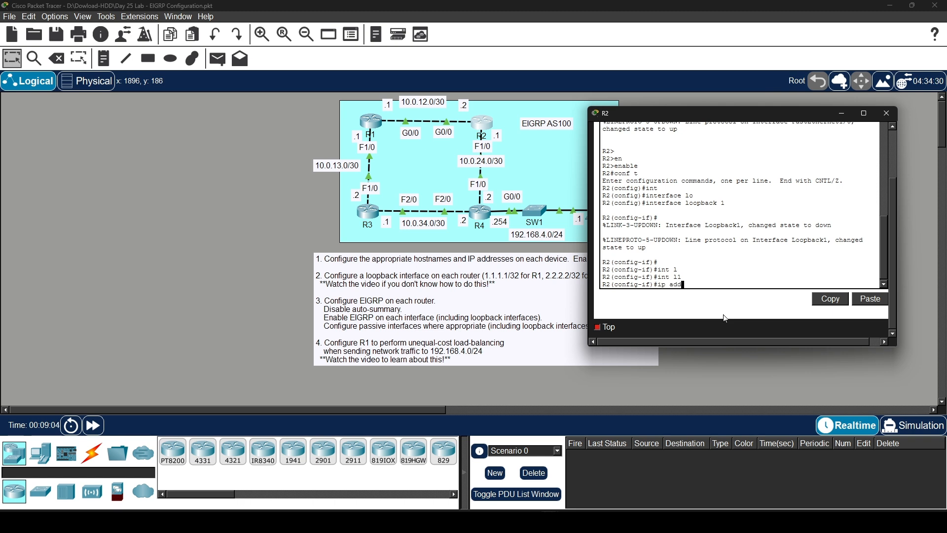
pyautogui.press('Tab')
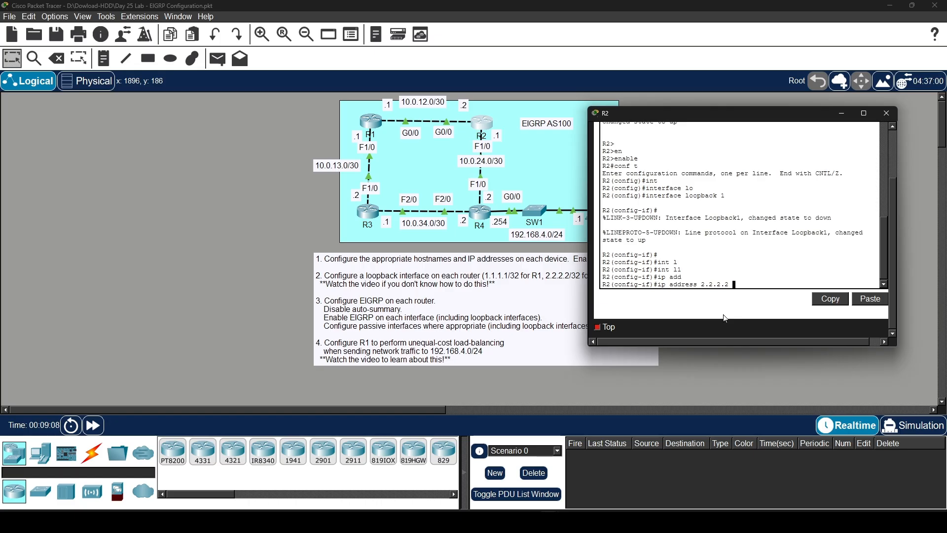
pyautogui.write('255.255.255.')
pyautogui.press('Return')
pyautogui.press('Up')
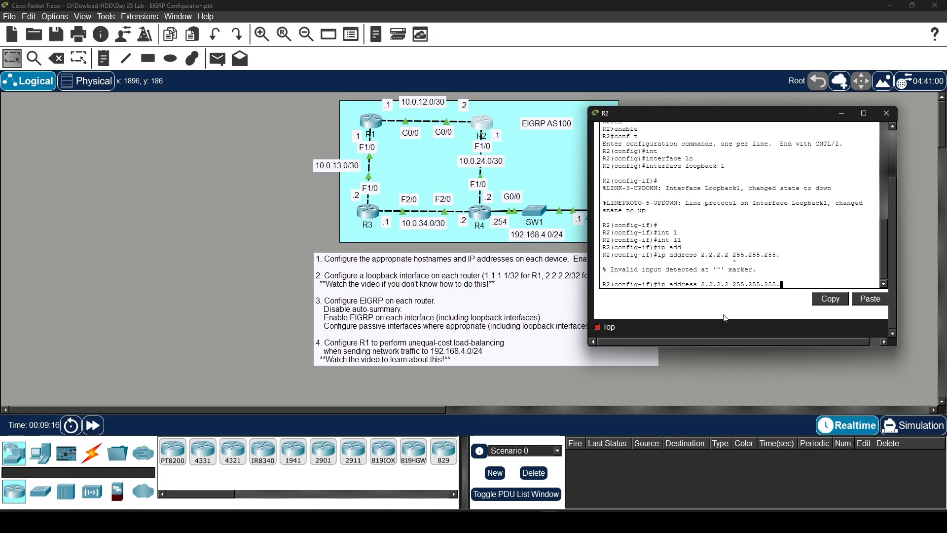
pyautogui.write('255')
pyautogui.press('Return')
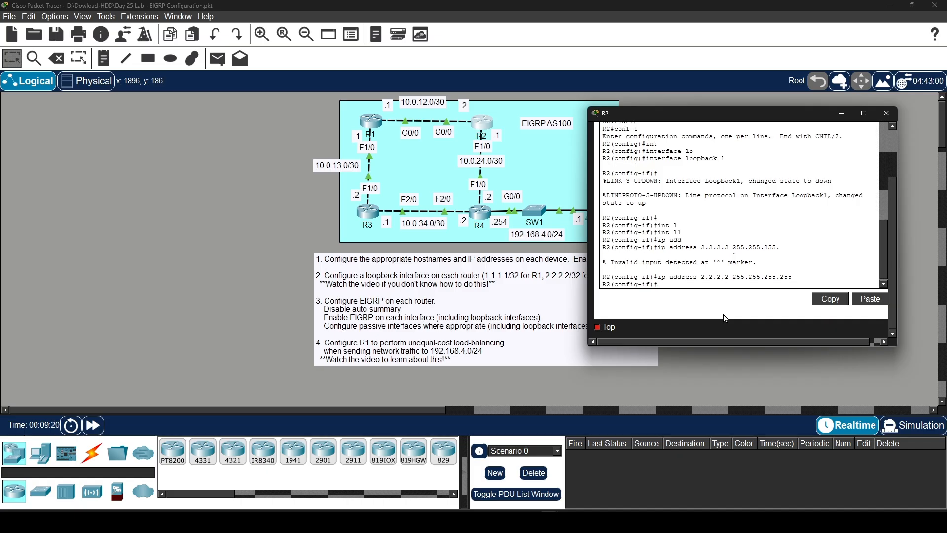
pyautogui.click(887, 115)
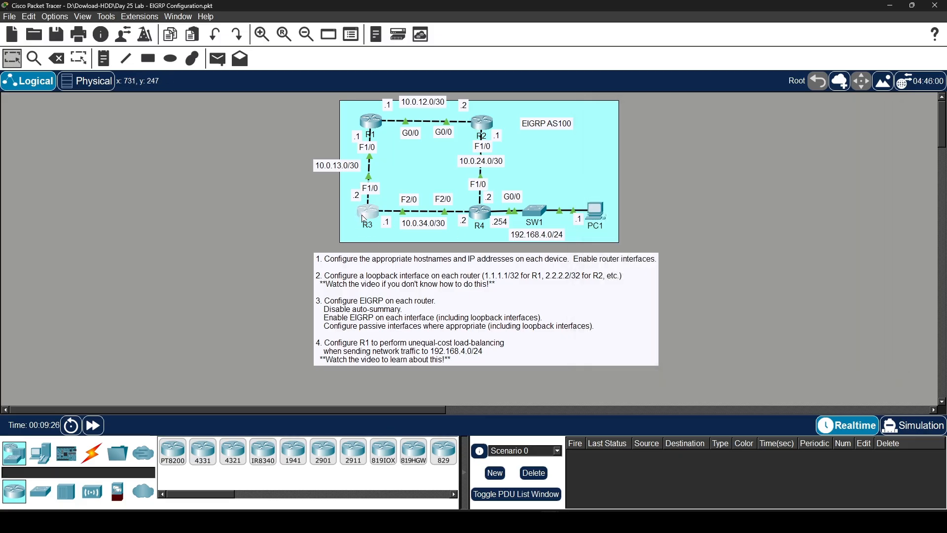
# Step: Open router R3's command line and enter global configuration mode through privileged mode
pyautogui.click(365, 219)
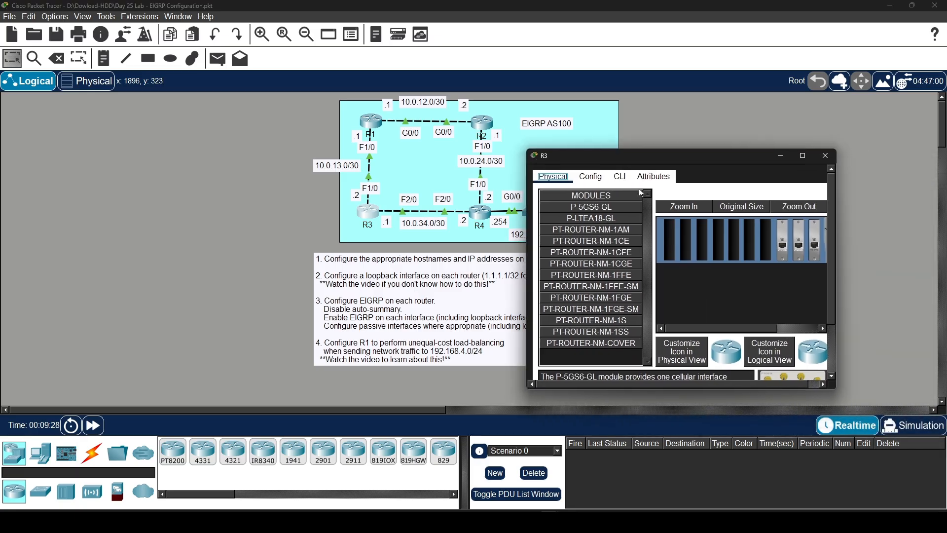
pyautogui.click(622, 179)
pyautogui.press('Return')
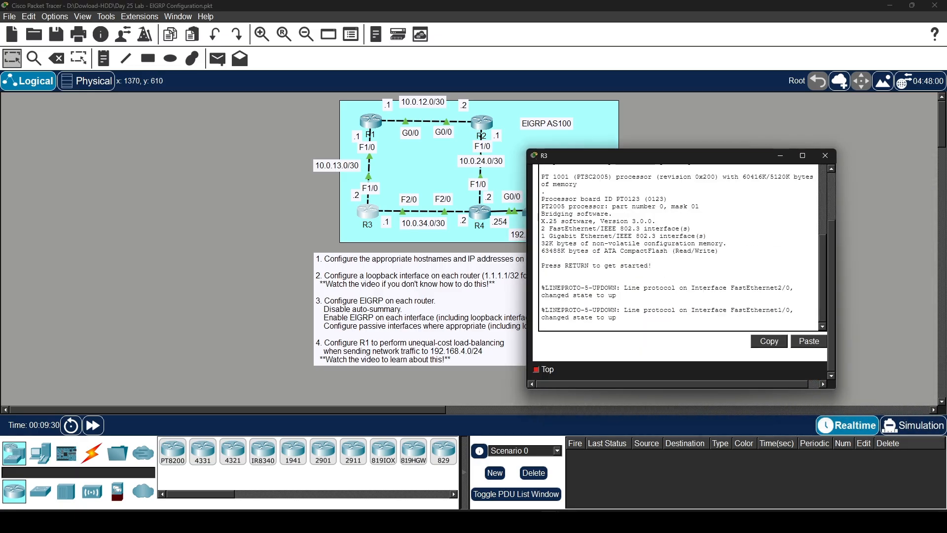
pyautogui.press('Return')
pyautogui.write('en')
pyautogui.press('Tab')
pyautogui.press('Return')
pyautogui.write('c')
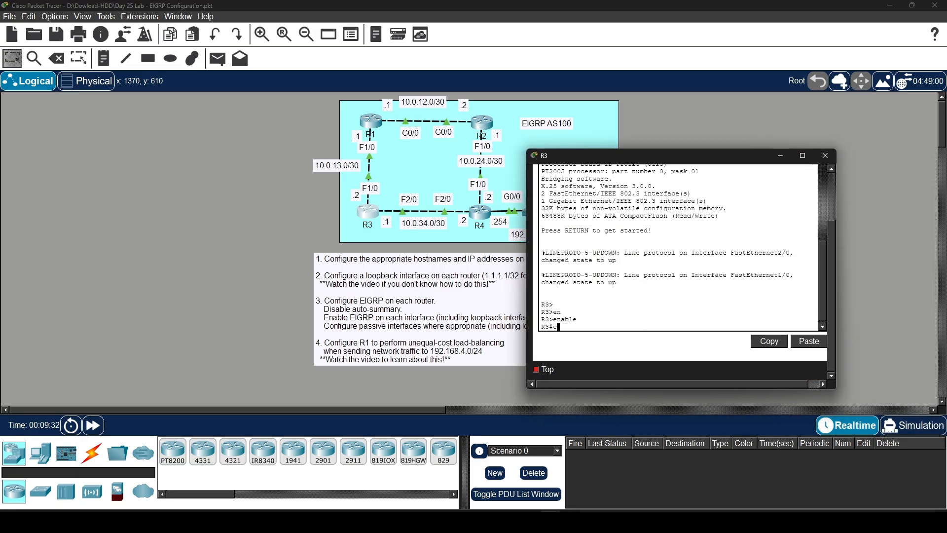
pyautogui.write('onf t')
pyautogui.press('Return')
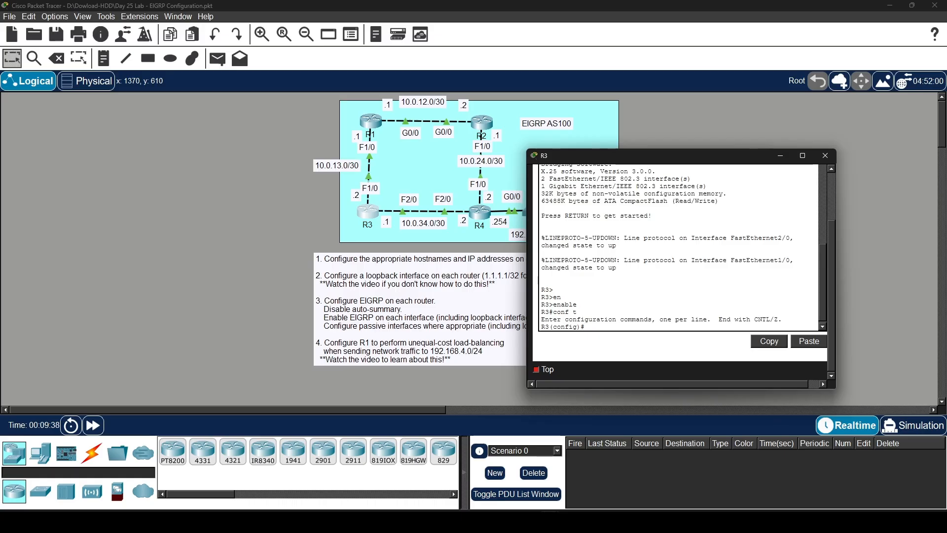
# Step: Create loopback interface 1 on R3 and return to a clean interface prompt
pyautogui.write('int')
pyautogui.press('Tab')
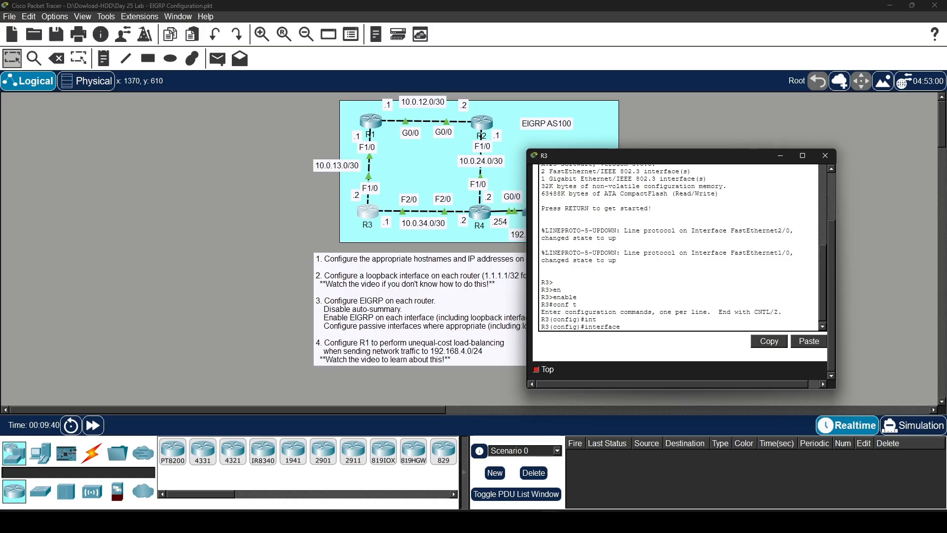
pyautogui.write('l')
pyautogui.press('Tab')
pyautogui.write('1')
pyautogui.press('Return')
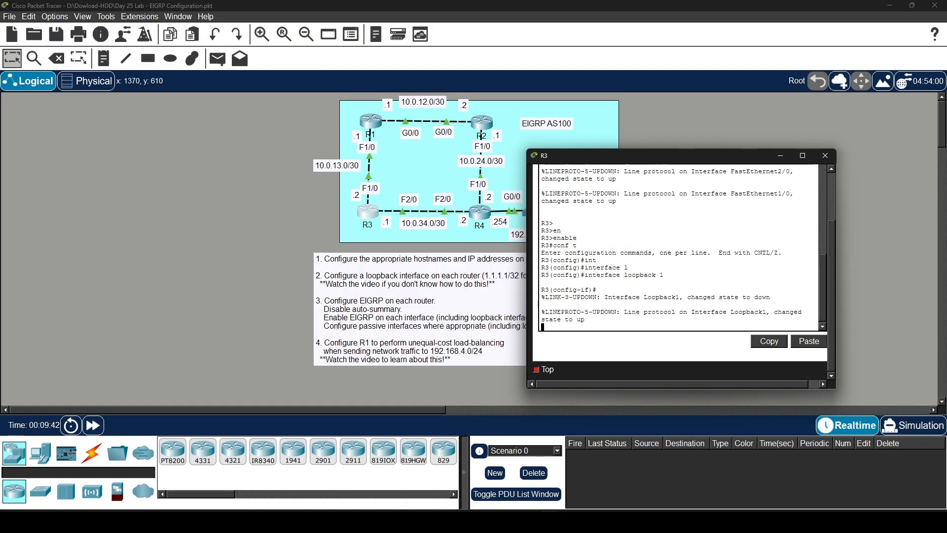
pyautogui.press('Return')
# Step: Assign IP address 3.3.3.3 with mask 255.255.255.255 to R3's loopback 1, and close the R3 window
pyautogui.write('int ')
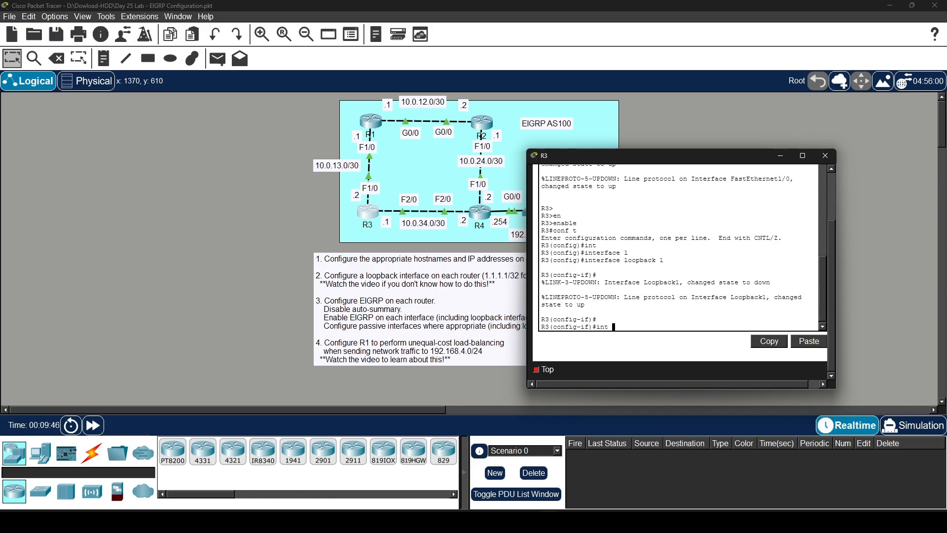
pyautogui.write('g1')
pyautogui.press('Return')
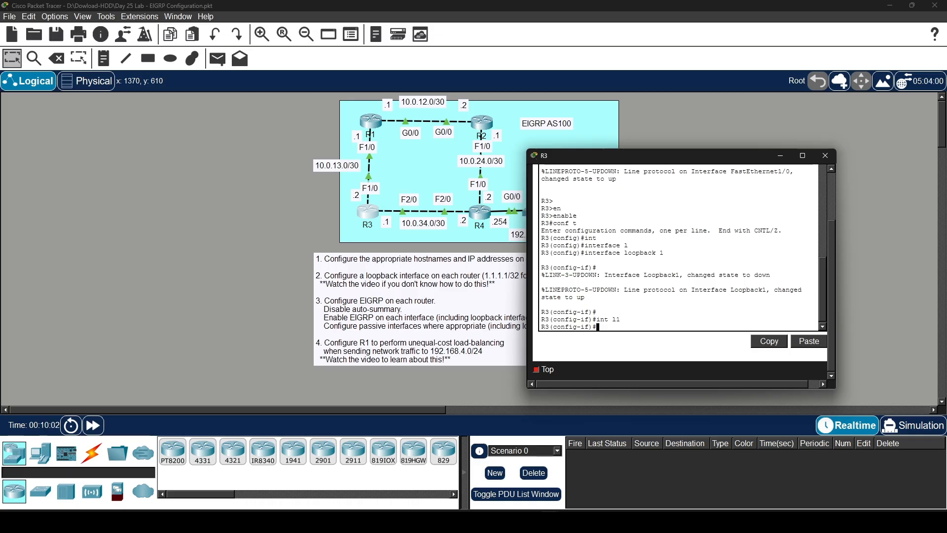
pyautogui.write('i')
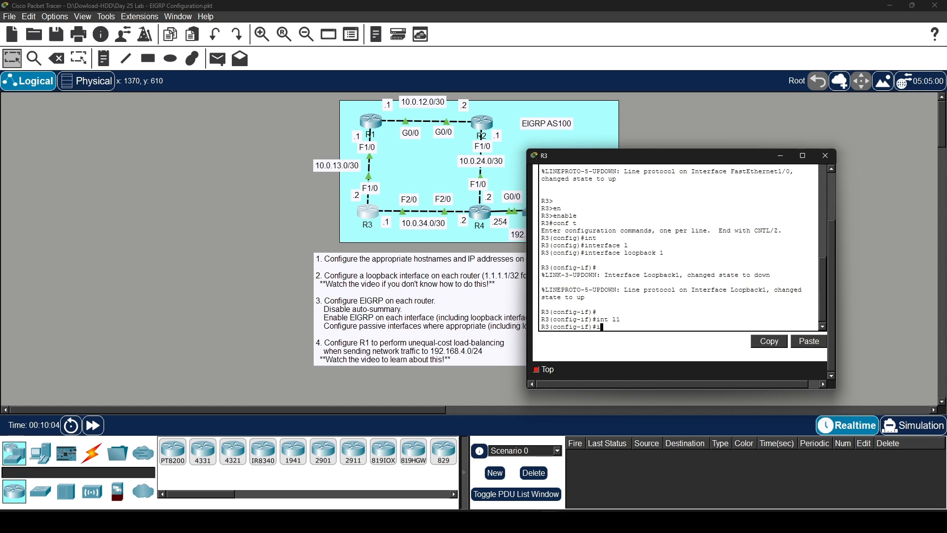
pyautogui.write('p add')
pyautogui.press('Tab')
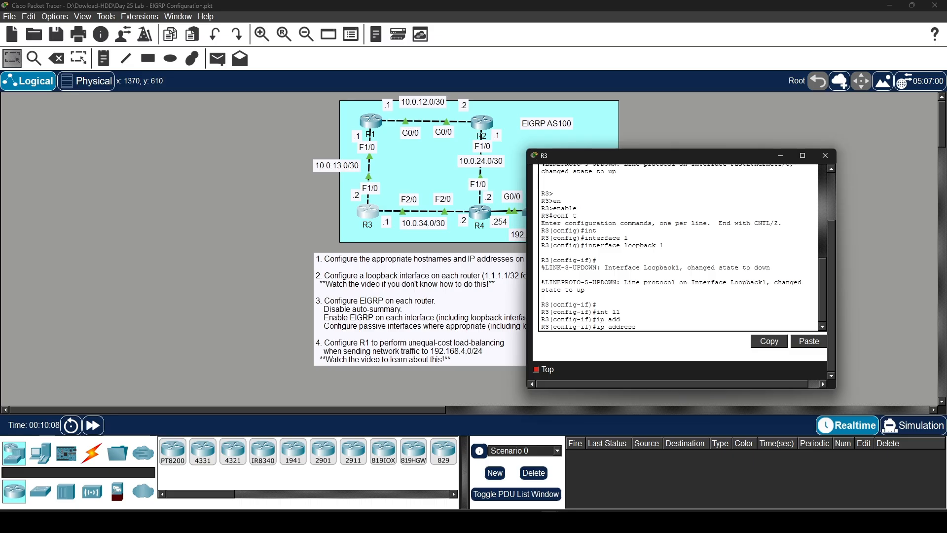
pyautogui.write('3.3.3.3 255.255.255.255')
pyautogui.press('Return')
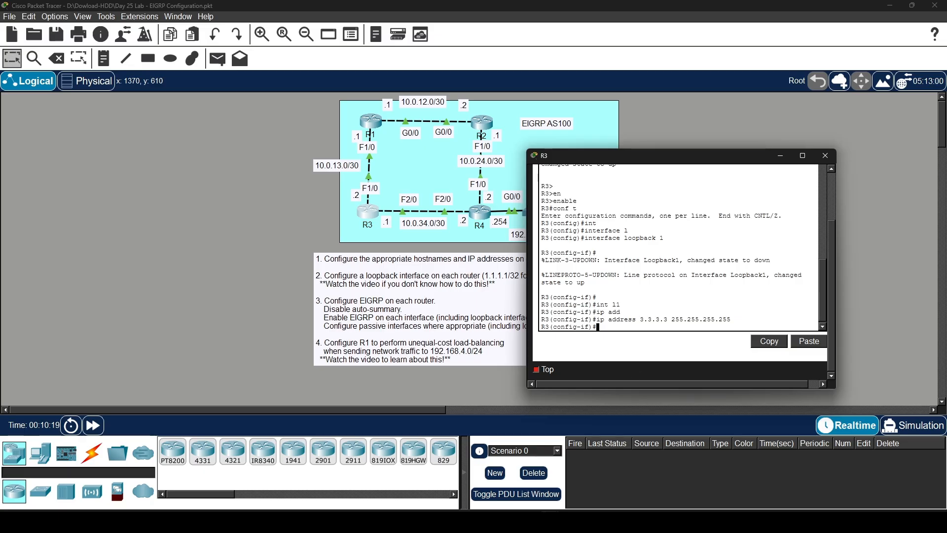
pyautogui.click(826, 155)
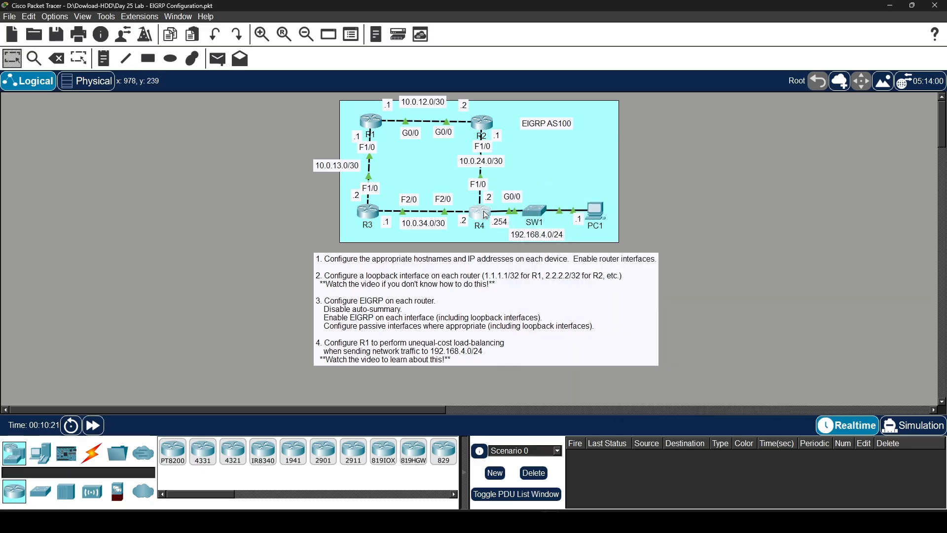
# Step: Open router R4's command line and enter global configuration mode through privileged mode
pyautogui.moveTo(946, 176); pyautogui.dragTo(700, 150)
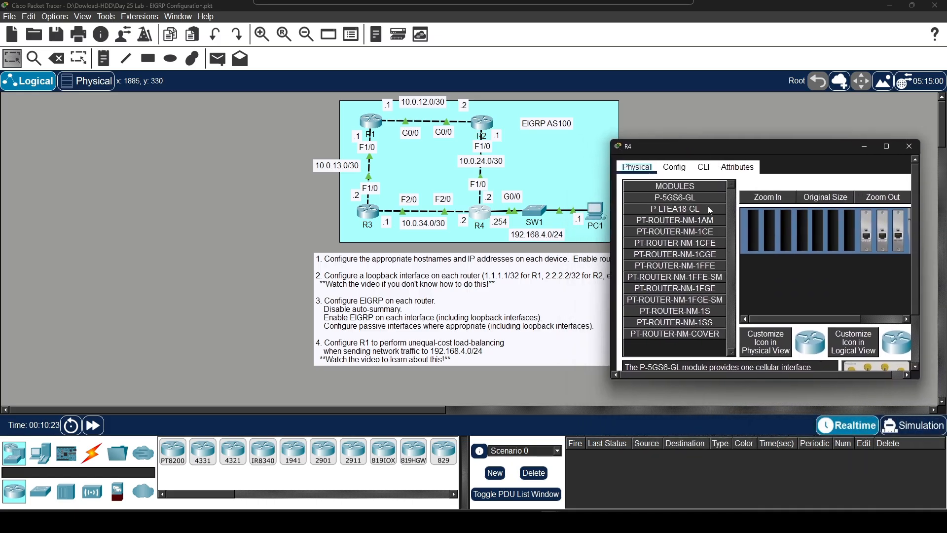
pyautogui.click(709, 170)
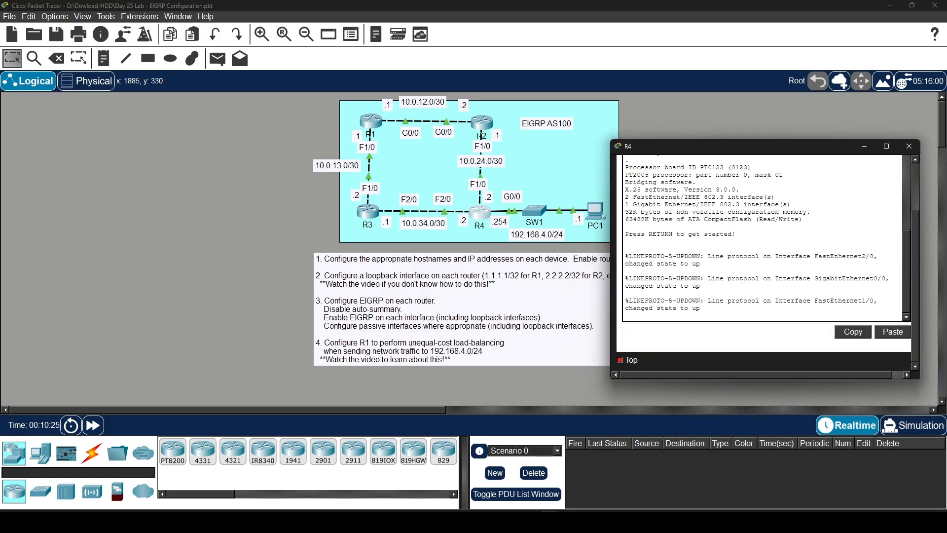
pyautogui.press('Return')
pyautogui.press('Return')
pyautogui.press('Return')
pyautogui.write('en')
pyautogui.press('Tab')
pyautogui.press('Return')
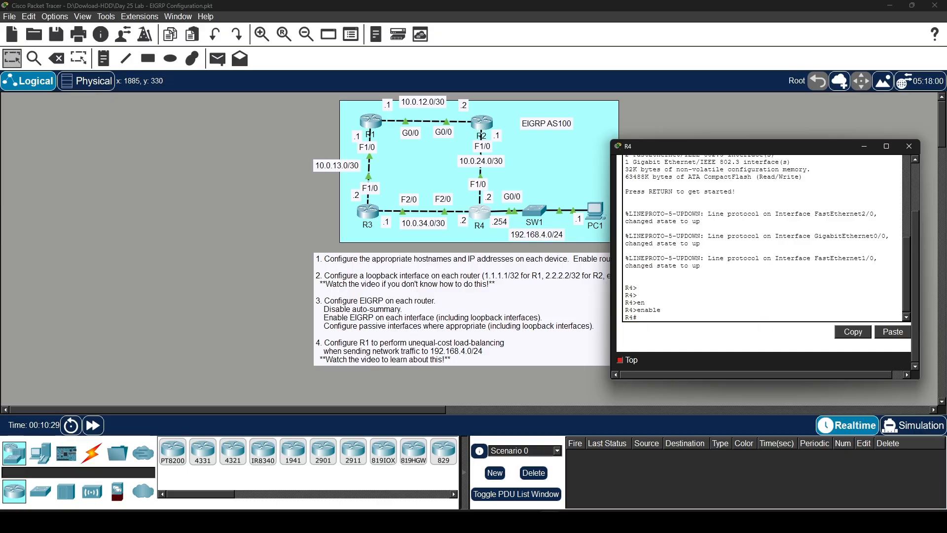
pyautogui.write('conf t')
pyautogui.press('Return')
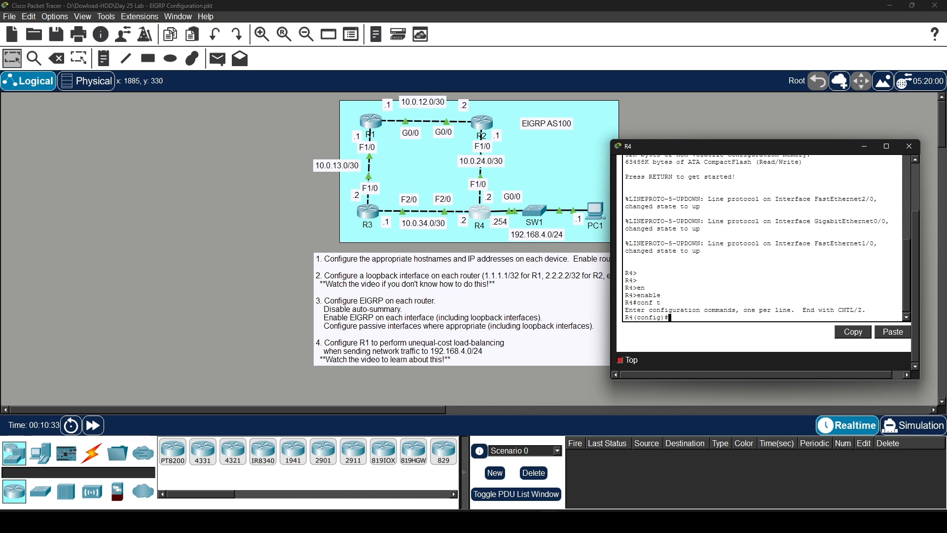
# Step: Create loopback interface 1 on R4 and re-enter its interface configuration
pyautogui.write('int')
pyautogui.press('Tab')
pyautogui.write('lo')
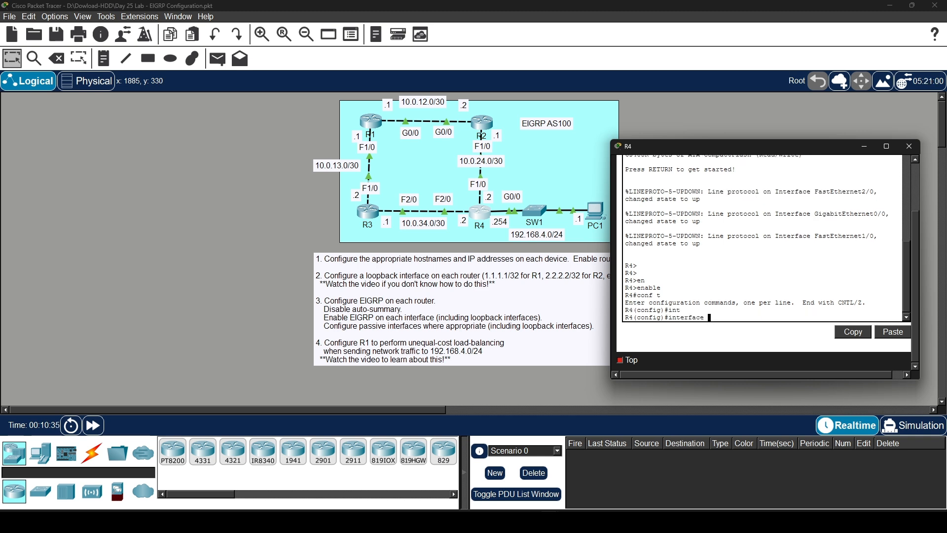
pyautogui.press('Tab')
pyautogui.write('1')
pyautogui.press('Return')
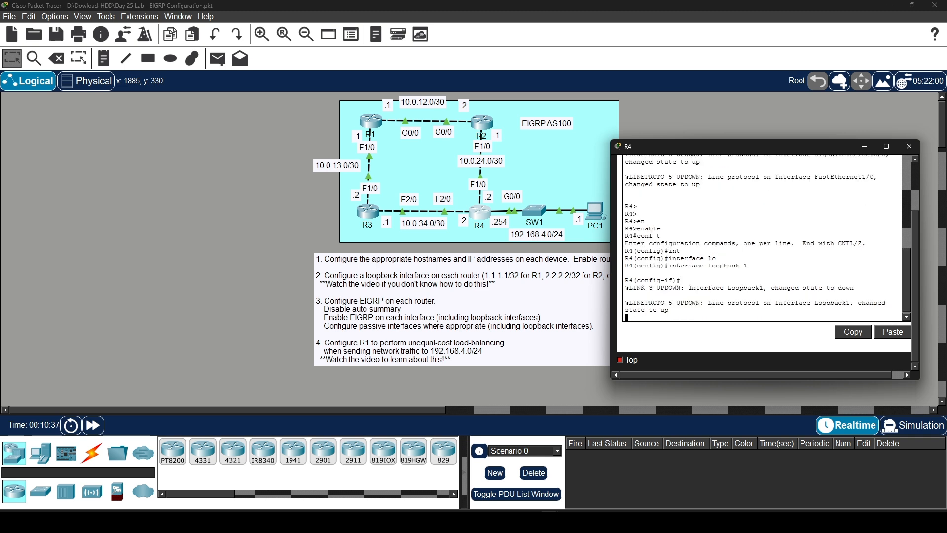
pyautogui.press('Return')
pyautogui.write('int l1')
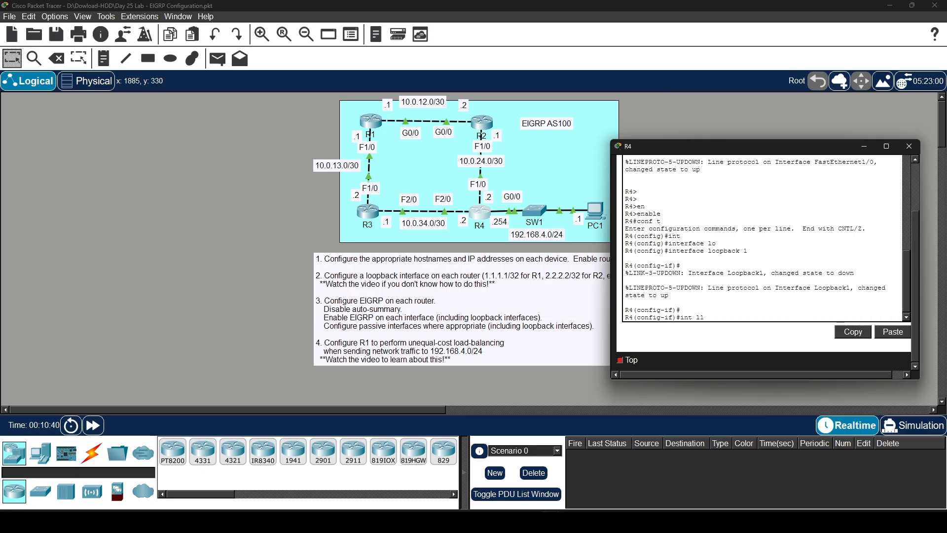
pyautogui.press('Tab')
pyautogui.press('Return')
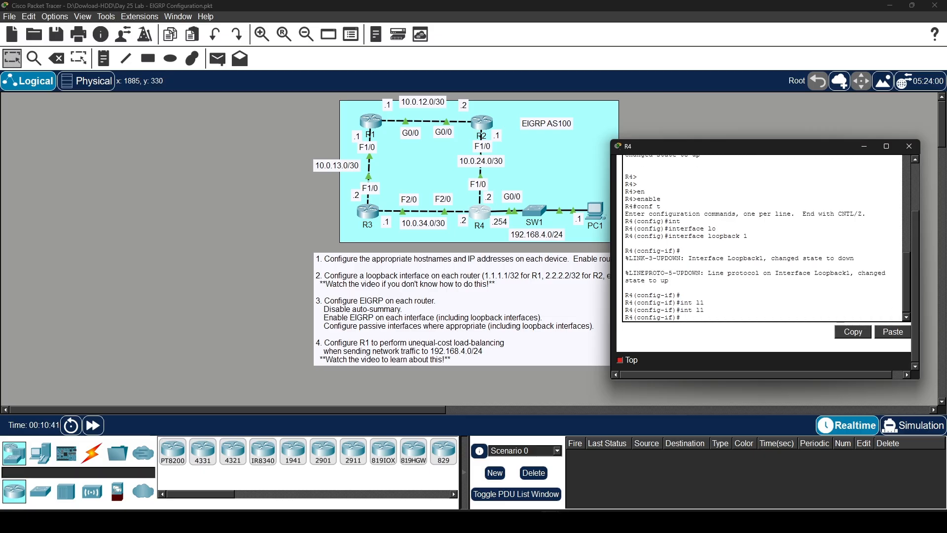
# Step: Assign IP address 4.4.4.4 with mask 255.255.255.255 to R4's loopback 1
pyautogui.write('ip ad')
pyautogui.press('Tab')
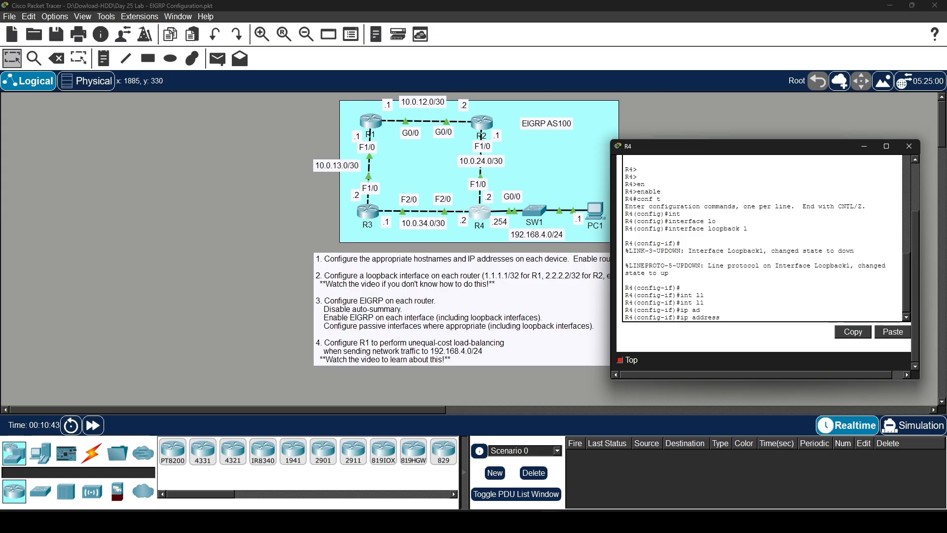
pyautogui.write('1')
pyautogui.write('4.')
pyautogui.write('4 255.255.25')
pyautogui.write('5.2')
pyautogui.write('55')
pyautogui.press('Return')
pyautogui.press('Return')
pyautogui.press('Return')
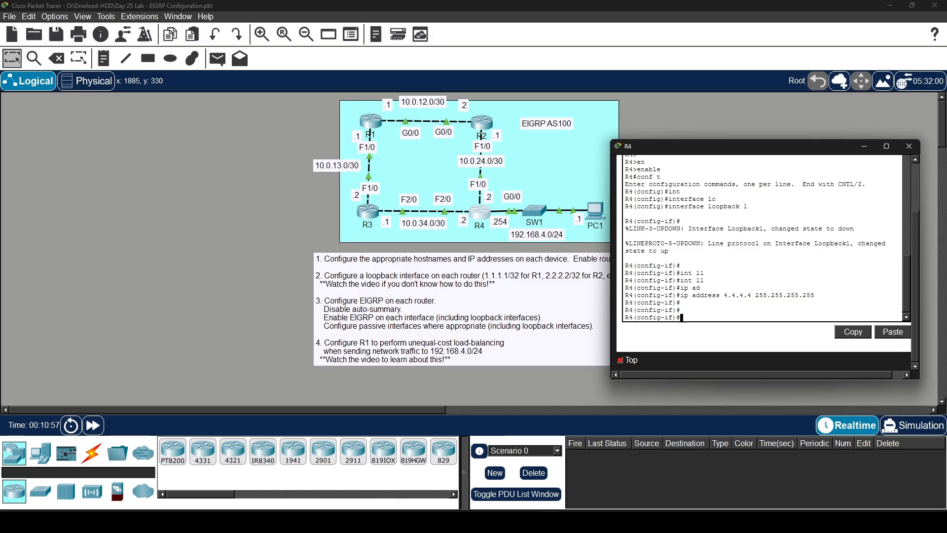
# Step: Display R4's brief IP interface summary, examine the loopback 1 entry, and close the R4 window
pyautogui.write('do sh ip int b')
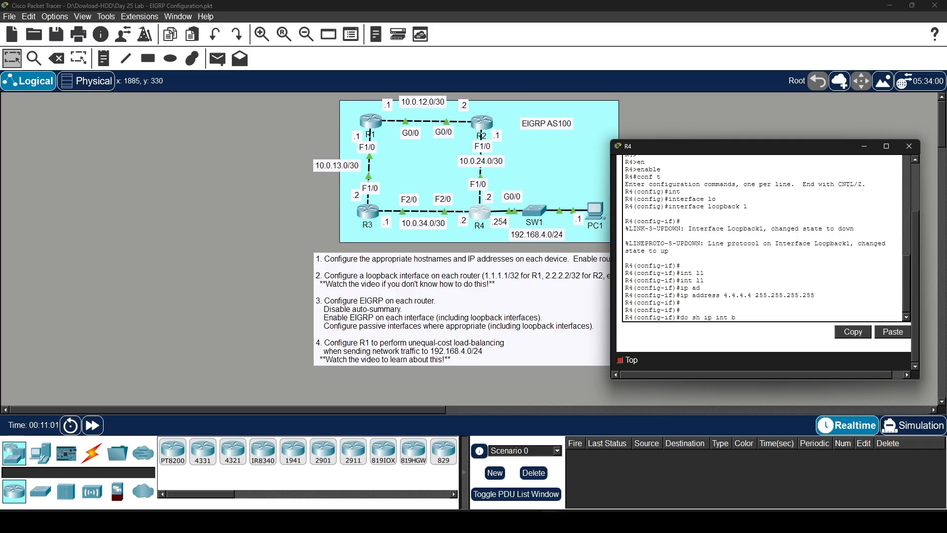
pyautogui.write('r')
pyautogui.press('Return')
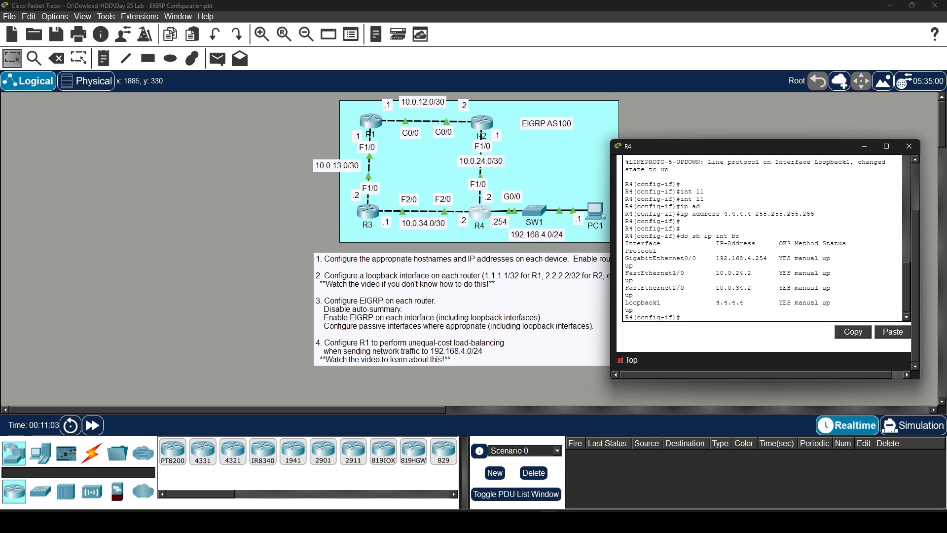
pyautogui.moveTo(831, 302); pyautogui.dragTo(625, 299)
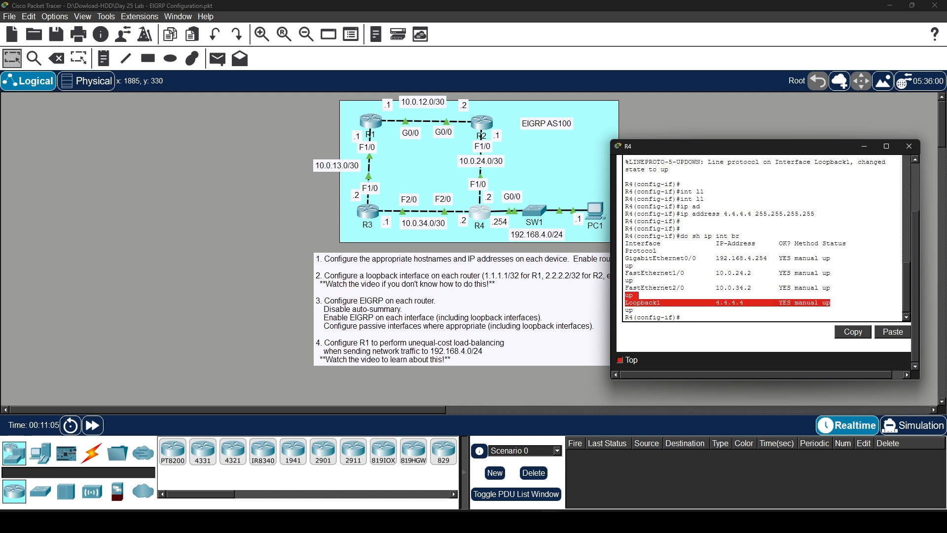
pyautogui.click(721, 287)
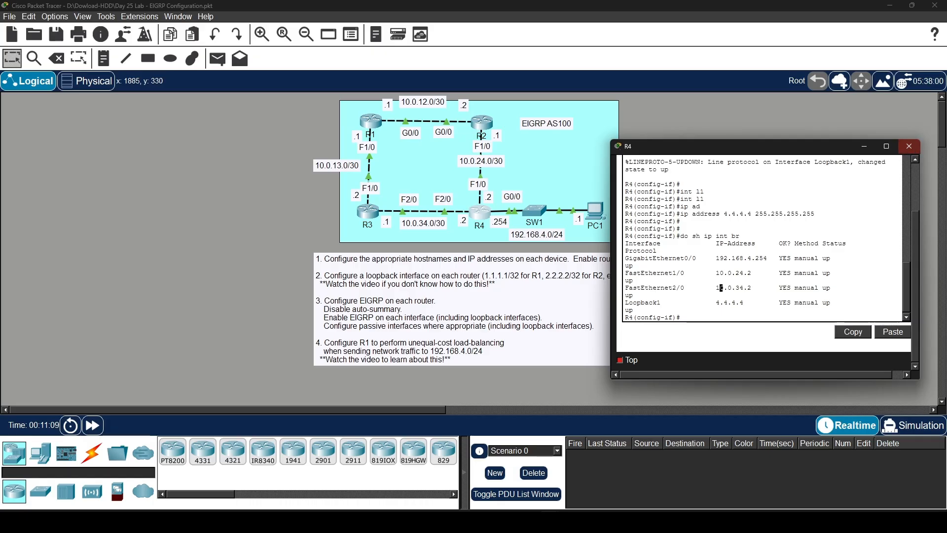
pyautogui.moveTo(831, 303); pyautogui.dragTo(627, 310)
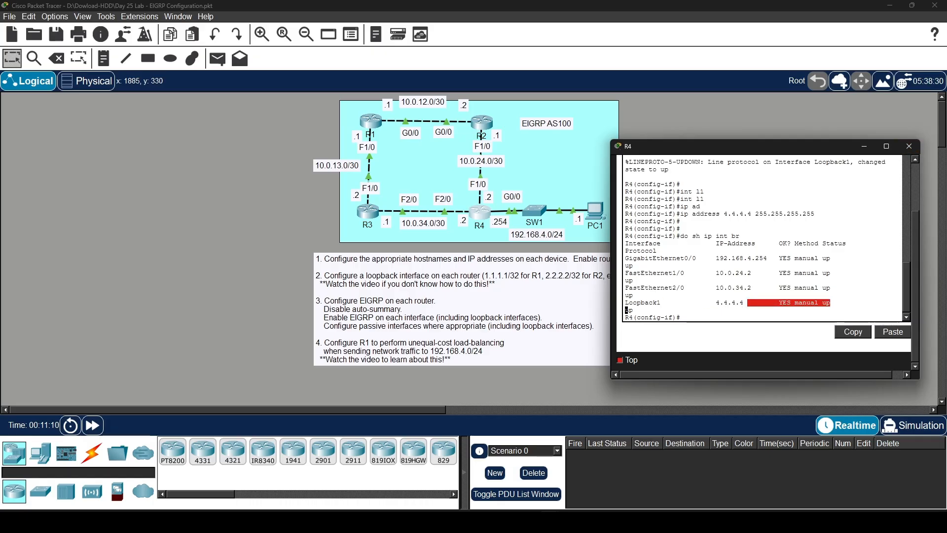
pyautogui.click(909, 146)
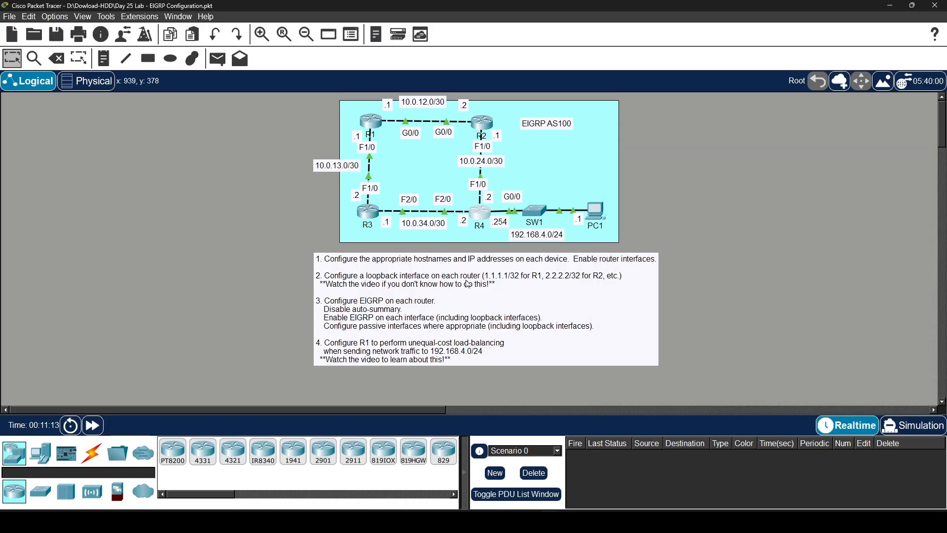
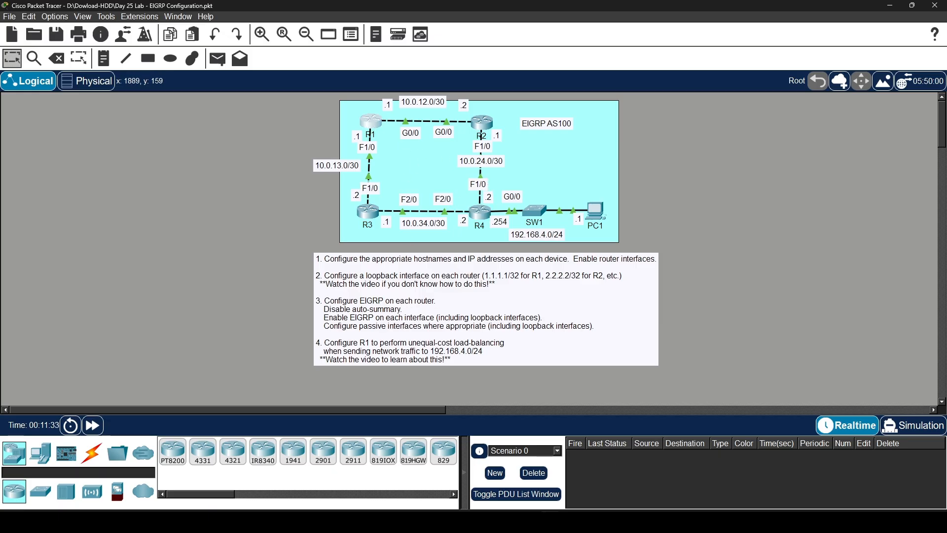
# Step: Open R1's command line, leave interface configuration, and enter EIGRP router configuration for AS 100
pyautogui.moveTo(946, 159); pyautogui.dragTo(662, 100)
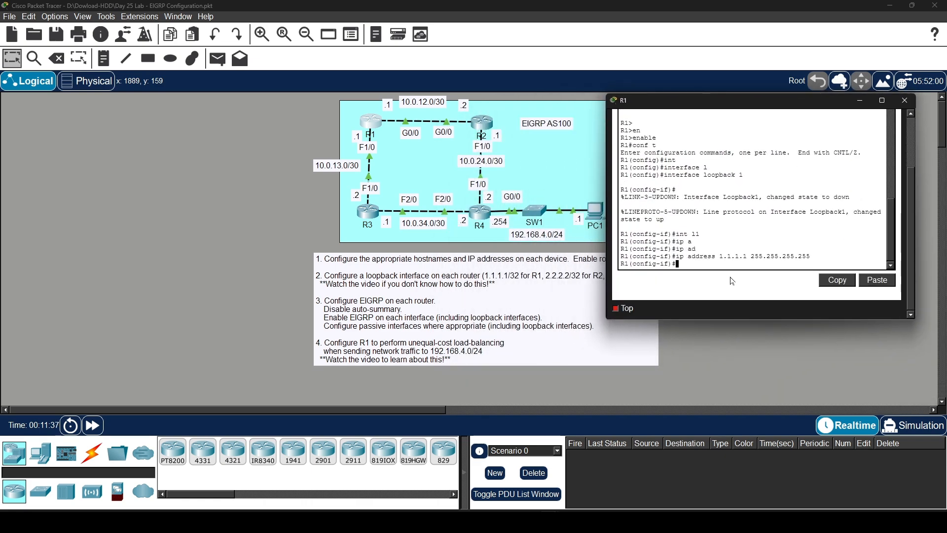
pyautogui.press('Return')
pyautogui.press('Return')
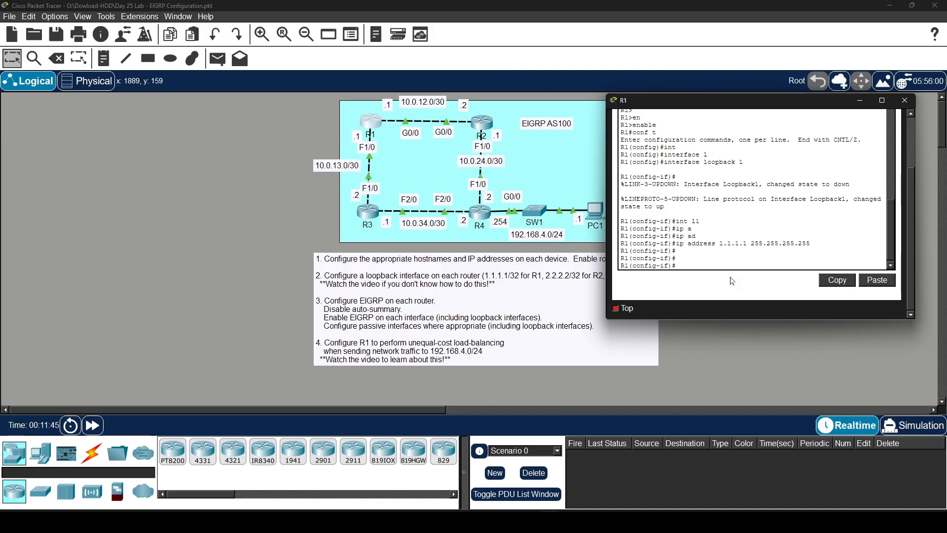
pyautogui.write('it')
pyautogui.press('Return')
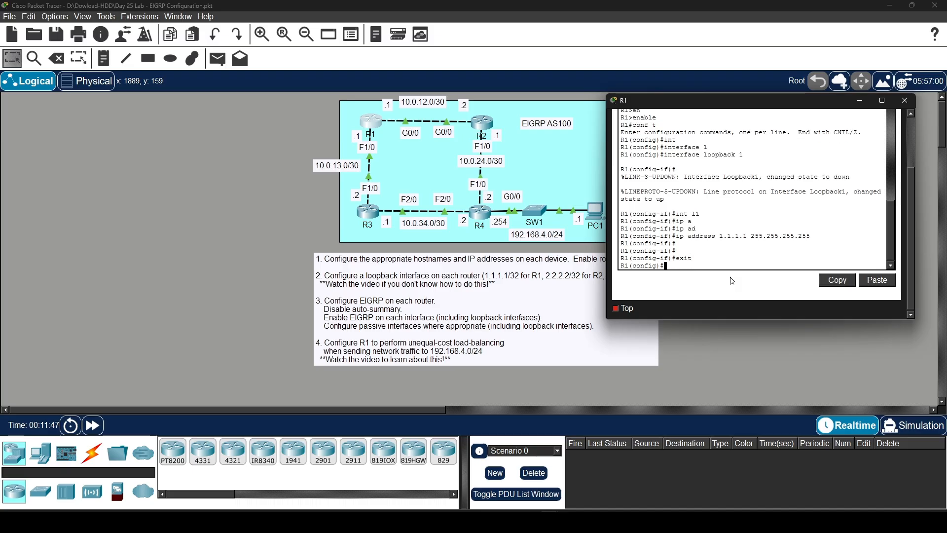
pyautogui.write('router')
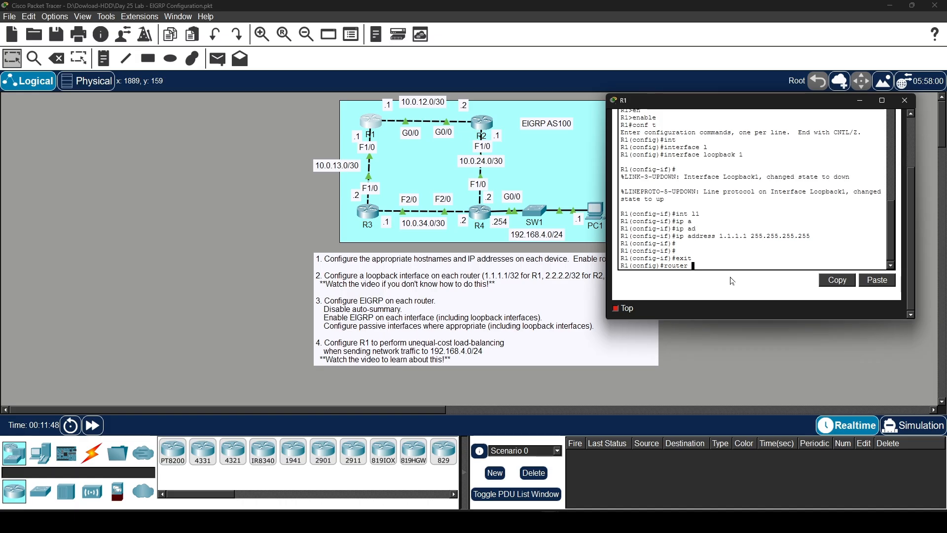
pyautogui.write(' ei')
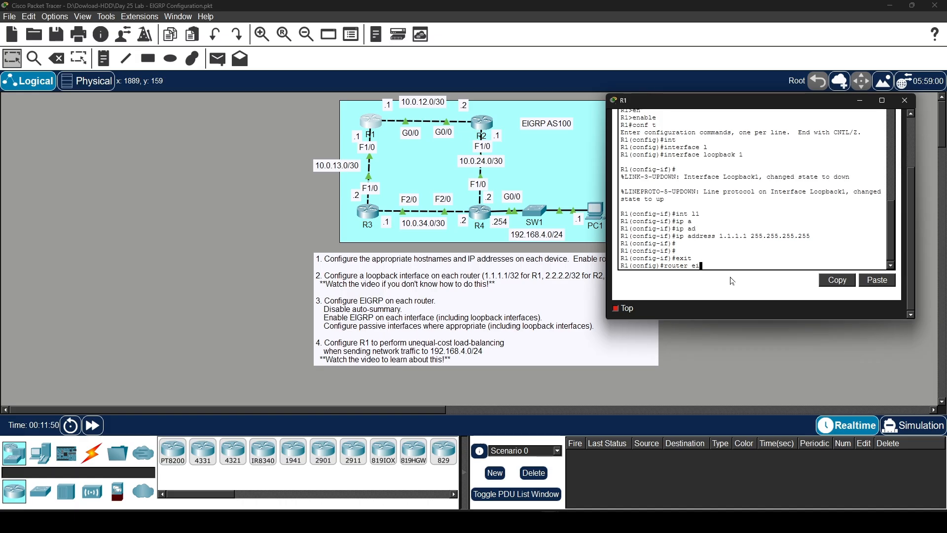
pyautogui.write('grp 100')
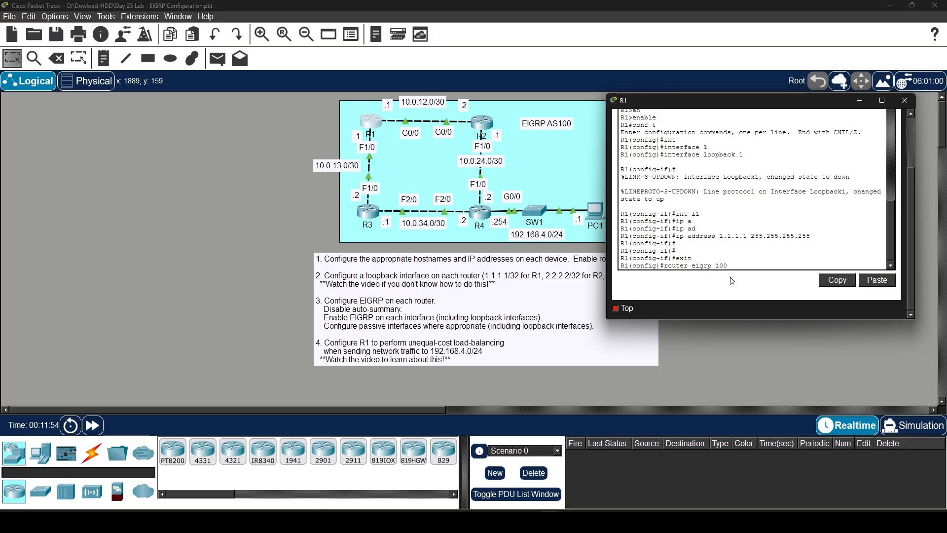
pyautogui.press('Return')
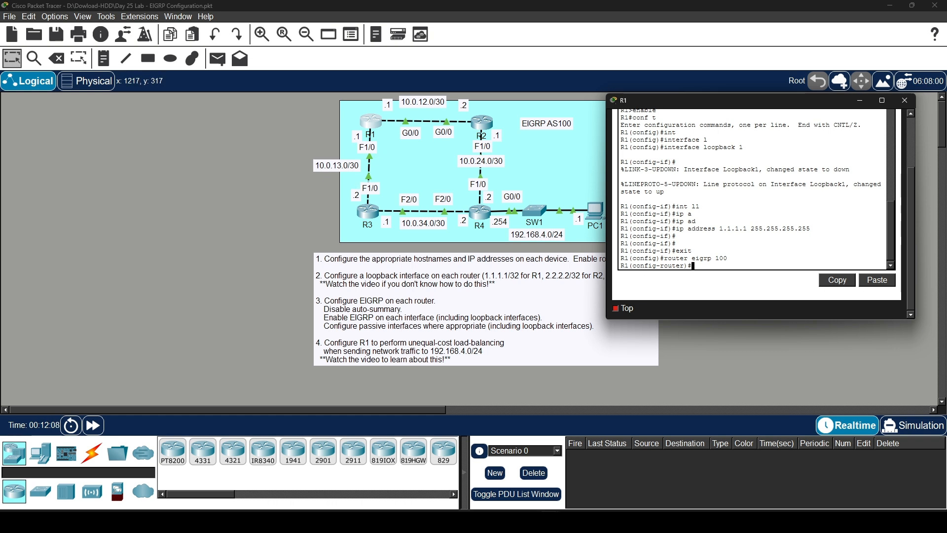
# Step: Draft an EIGRP network statement on R1 for 10.0.12.0 with wildcard mask 0.0.0.0, without submitting it
pyautogui.write('10')
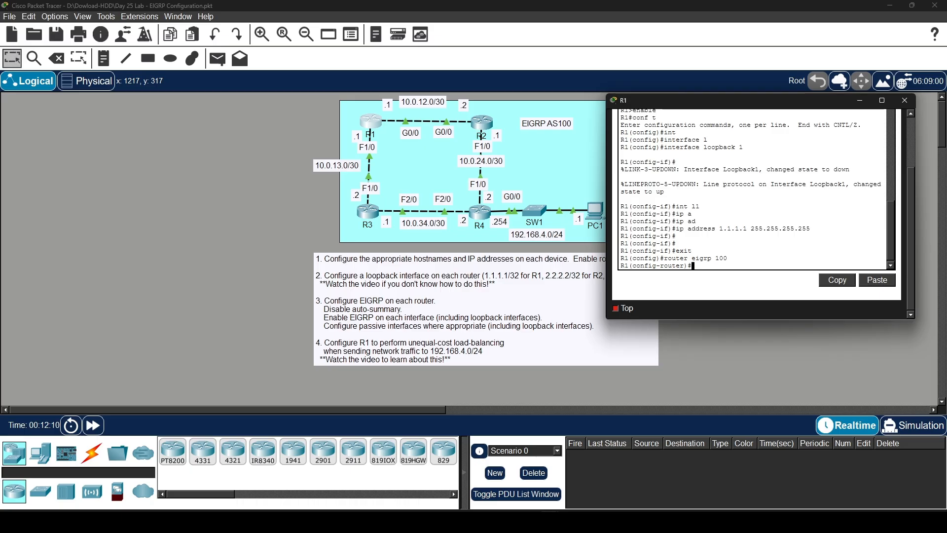
pyautogui.press('BackSpace')
pyautogui.press('BackSpace')
pyautogui.press('BackSpace')
pyautogui.write('netw')
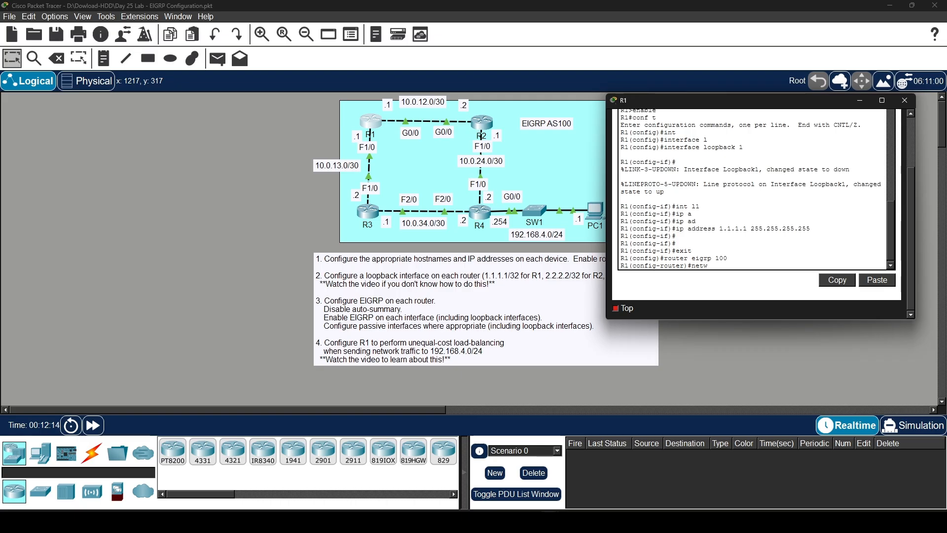
pyautogui.write('ork 10.0.')
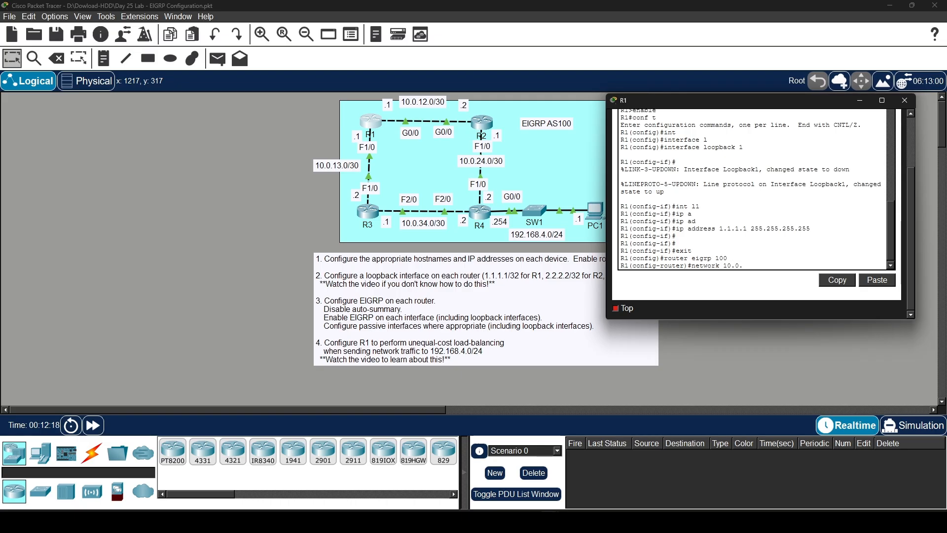
pyautogui.write('12.0 0.0.0.0')
# Step: Change the wildcard mask in R1's drafted network statement to 0.0.0.3, leaving the command unsubmitted
pyautogui.moveTo(791, 266); pyautogui.dragTo(695, 266)
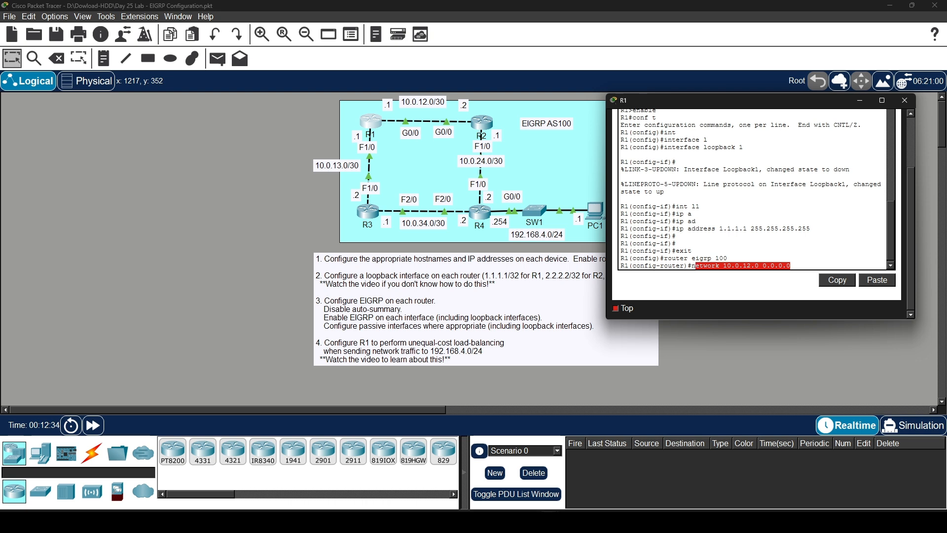
pyautogui.click(792, 260)
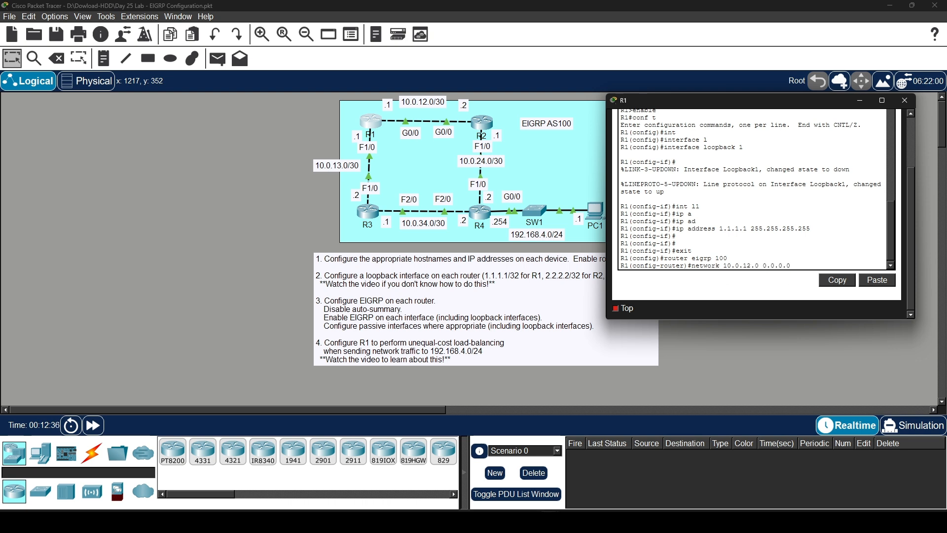
pyautogui.moveTo(789, 265); pyautogui.dragTo(764, 265)
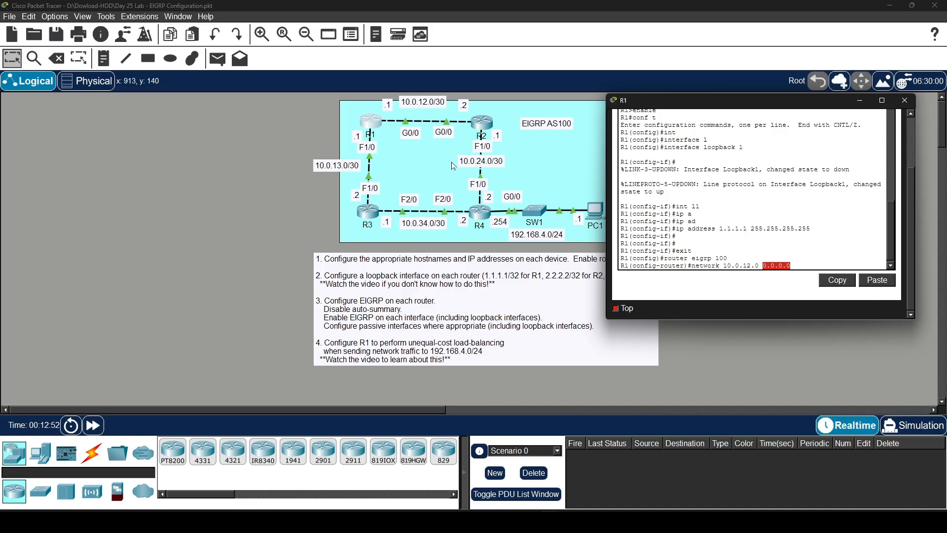
pyautogui.click(808, 269)
pyautogui.press('BackSpace')
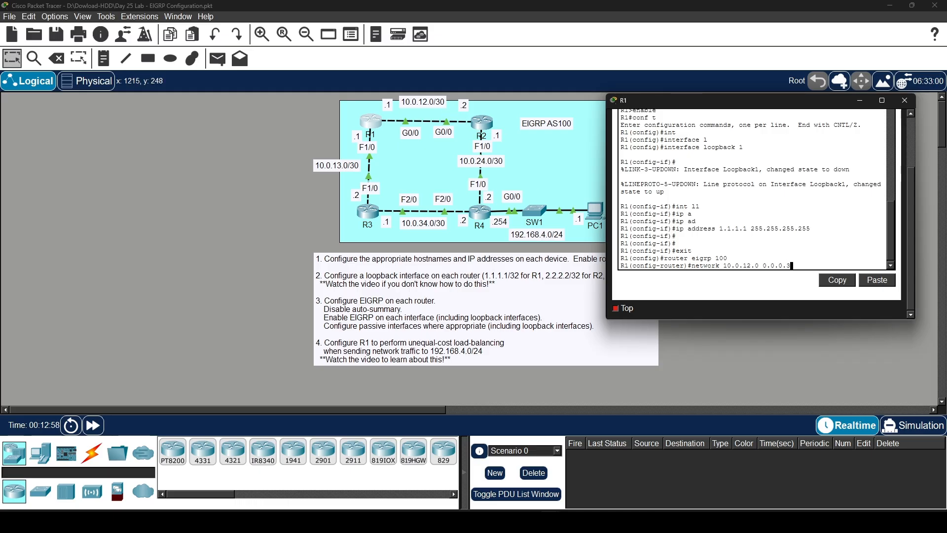
pyautogui.write('3')
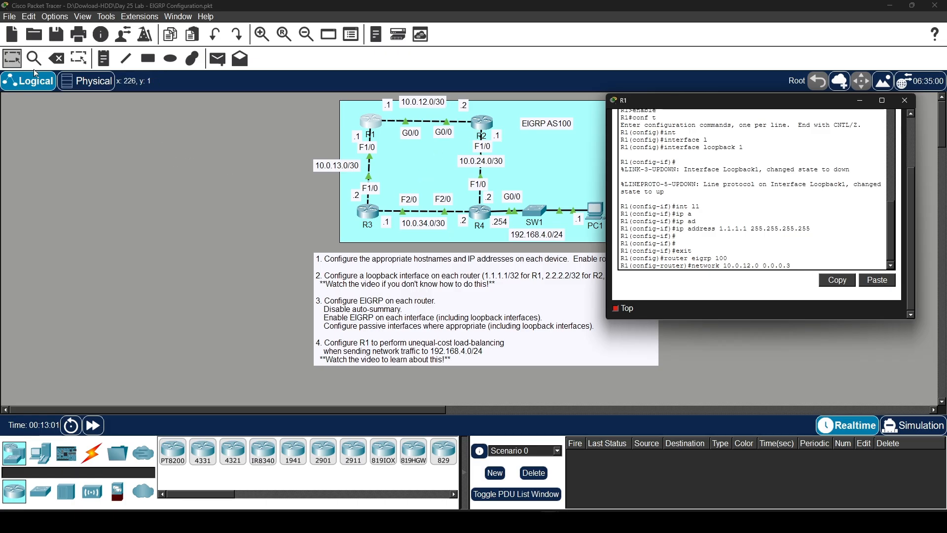
# Step: Start a workspace note beside the topology containing the line "/30 255.255.255.252"
pyautogui.click(103, 58)
pyautogui.click(77, 146)
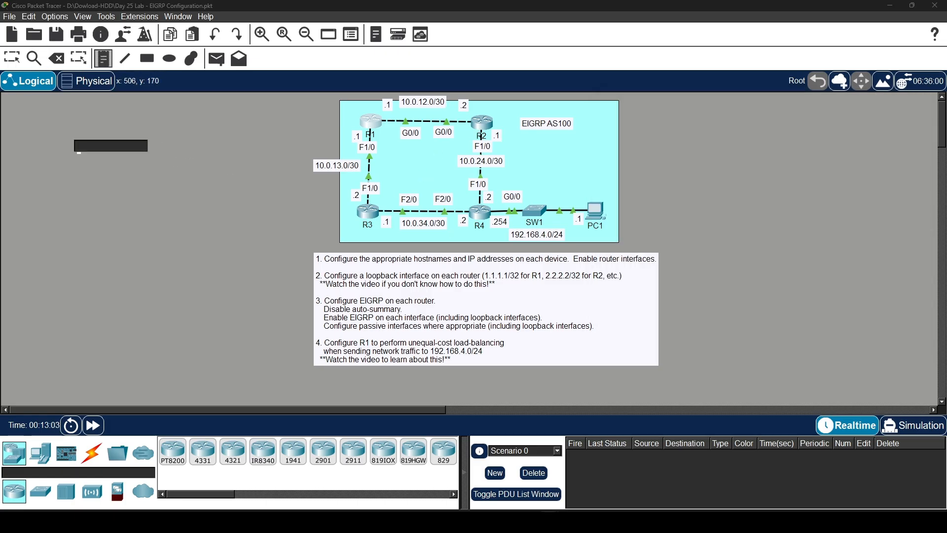
pyautogui.write('.30')
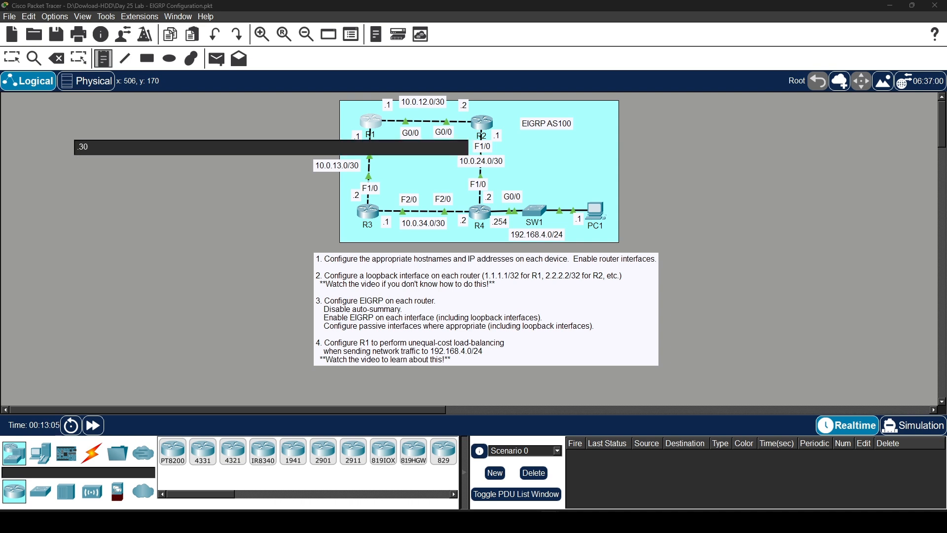
pyautogui.write(' 255.255.255.252')
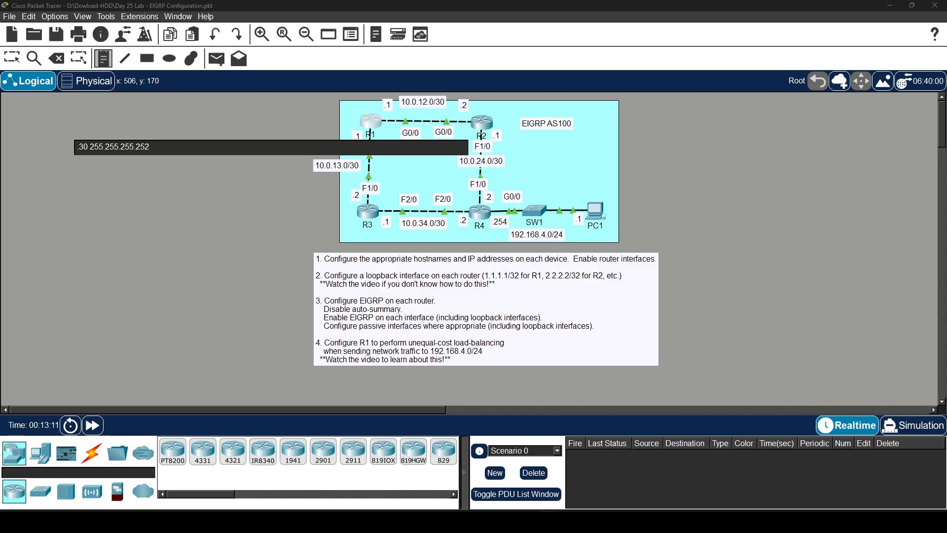
pyautogui.press('Return')
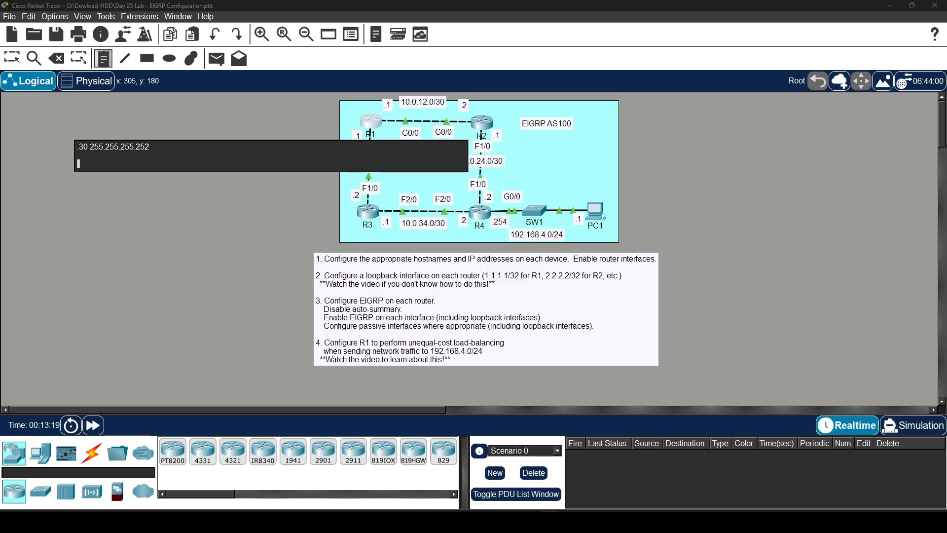
# Step: Add the line "/32 255.255.255.255" to the note below the /30 mask
pyautogui.write('.')
pyautogui.press('BackSpace')
pyautogui.write('/32 25.')
pyautogui.press('BackSpace')
pyautogui.press('BackSpace')
pyautogui.write('5.255.255')
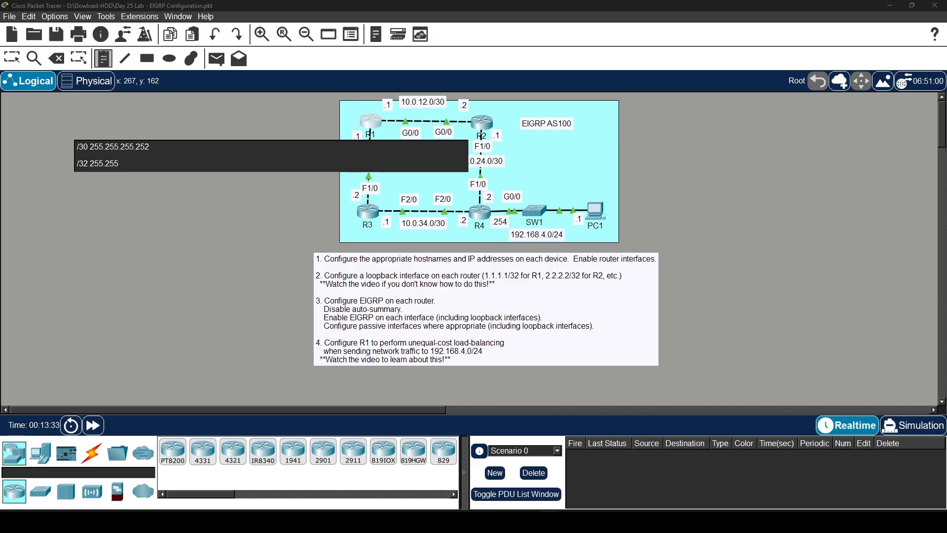
pyautogui.write('.255')
pyautogui.hotkey('shift', 'Left')
pyautogui.hotkey('shift', 'Left')
pyautogui.hotkey('shift', 'Left')
pyautogui.hotkey('shift', 'Left')
pyautogui.hotkey('shift', 'Left')
pyautogui.hotkey('shift', 'Left')
pyautogui.hotkey('shift', 'Left')
pyautogui.hotkey('shift', 'Left')
pyautogui.hotkey('shift', 'Left')
pyautogui.hotkey('shift', 'Left')
pyautogui.hotkey('shift', 'Left')
pyautogui.hotkey('shift', 'Left')
pyautogui.hotkey('shift', 'Left')
pyautogui.hotkey('shift', 'Left')
pyautogui.hotkey('shift', 'Left')
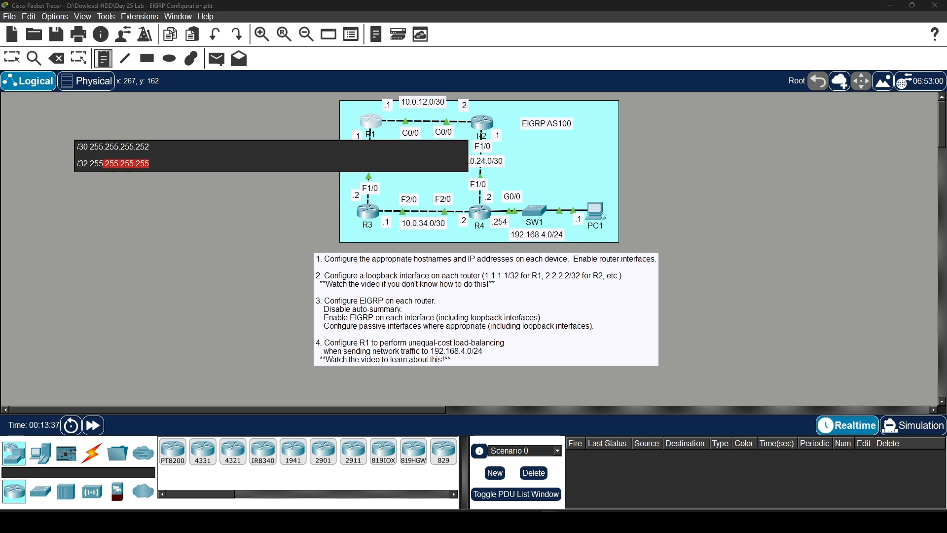
pyautogui.press('End')
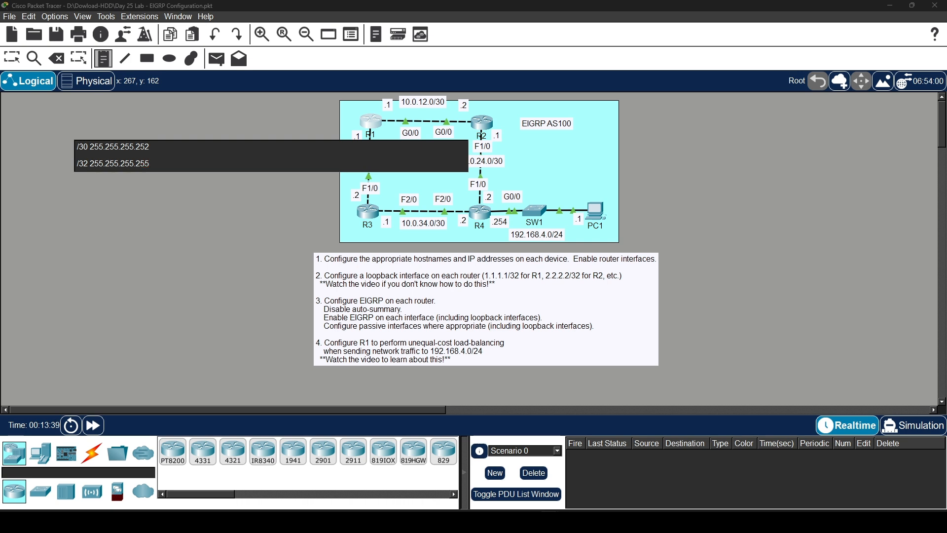
# Step: Add the line "wildcard = 0.0.0.3" to the note and finish editing it
pyautogui.press('Return')
pyautogui.write('wildcard =')
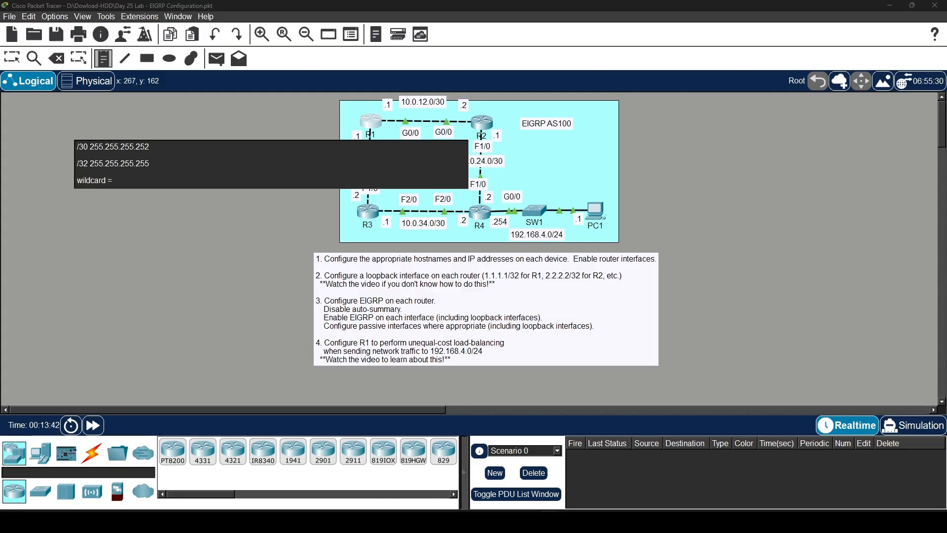
pyautogui.moveTo(150, 164); pyautogui.dragTo(90, 165)
pyautogui.click(113, 180)
pyautogui.write('= 0.0.0.')
pyautogui.moveTo(149, 163); pyautogui.dragTo(136, 147)
pyautogui.click(136, 180)
pyautogui.write('3')
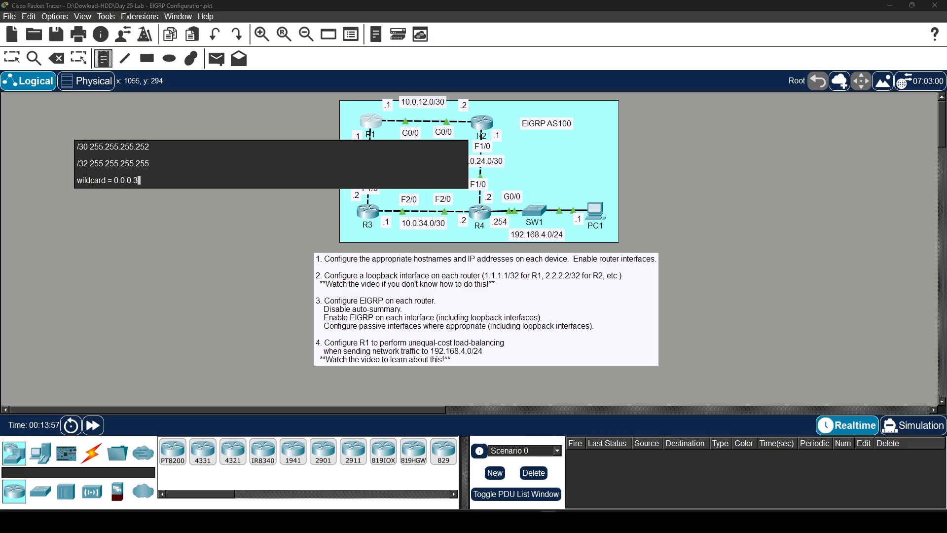
pyautogui.click(414, 135)
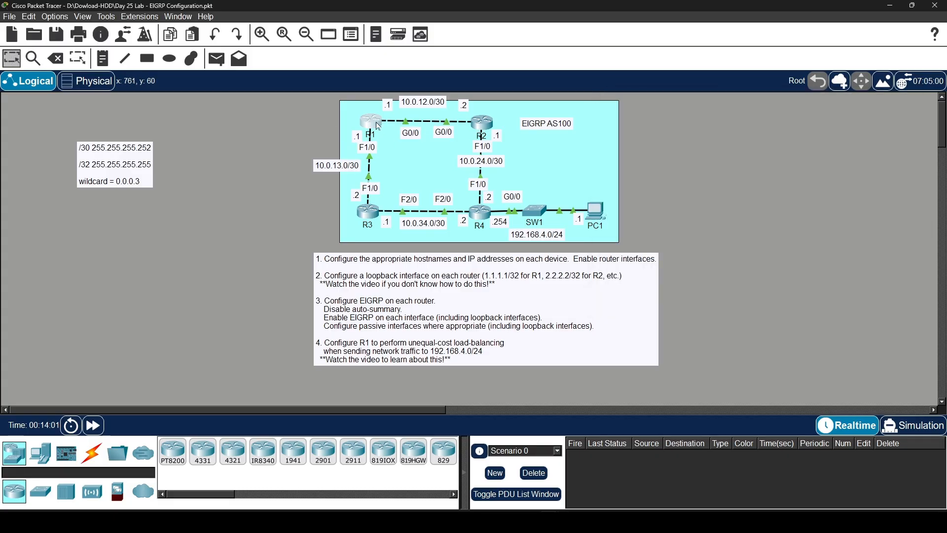
# Step: Submit R1's drafted EIGRP statement for network 10.0.12.0, and add network 10.0.13.0 with wildcard mask 0.0.0.3
pyautogui.click(380, 125)
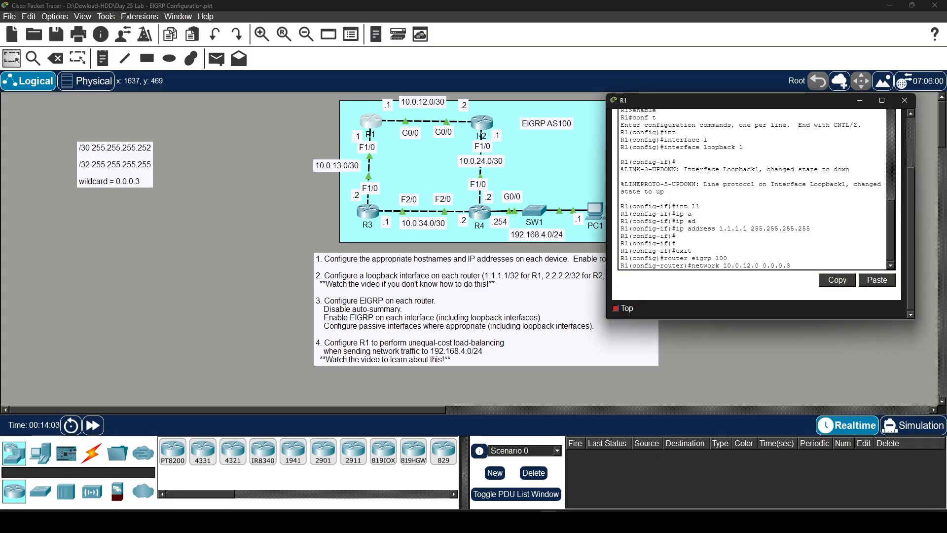
pyautogui.press('Return')
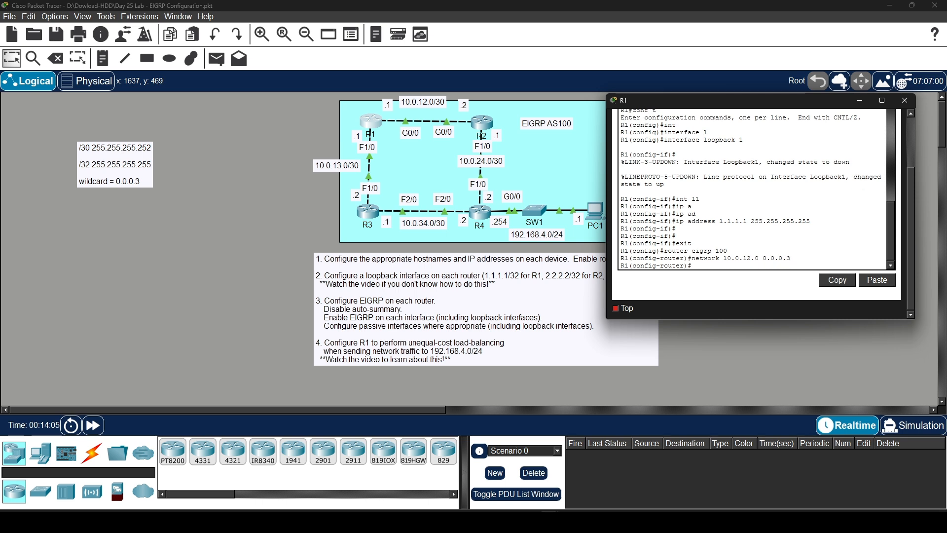
pyautogui.press('Up')
pyautogui.press('Left')
pyautogui.press('Left')
pyautogui.press('Left')
pyautogui.press('Left')
pyautogui.press('Left')
pyautogui.press('Left')
pyautogui.press('Left')
pyautogui.press('Left')
pyautogui.press('Left')
pyautogui.press('Left')
pyautogui.press('Right')
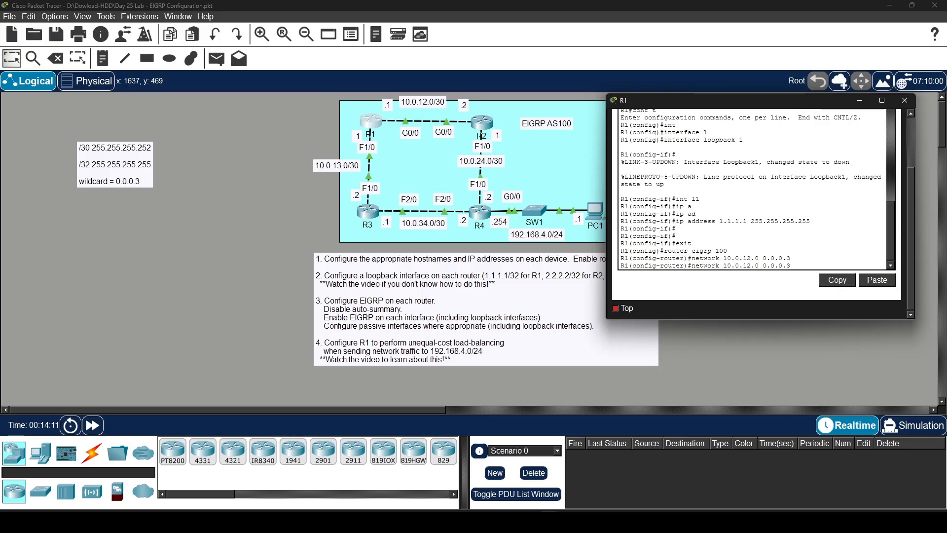
pyautogui.press('BackSpace')
pyautogui.write('3')
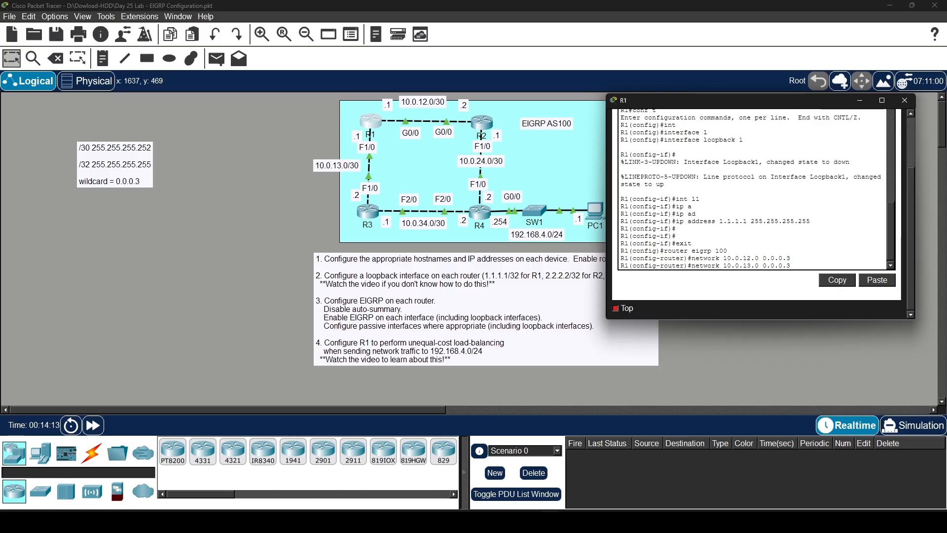
pyautogui.press('Return')
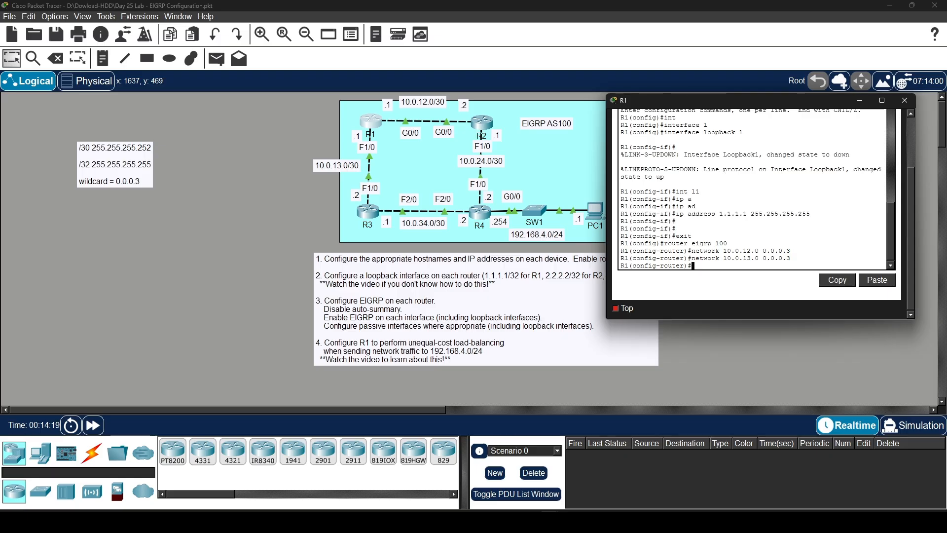
# Step: Disable automatic summarization for EIGRP 100 on R1
pyautogui.write('no au')
pyautogui.press('Tab')
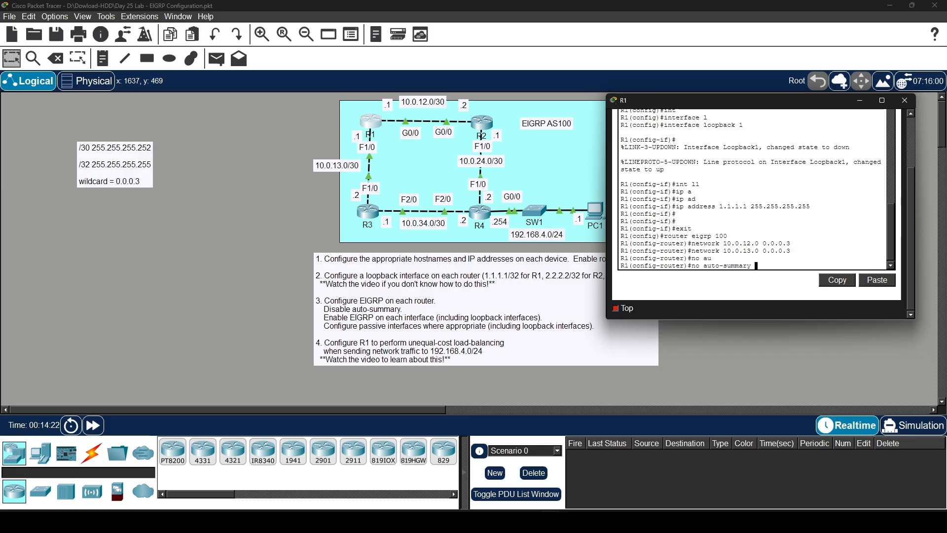
pyautogui.press('Return')
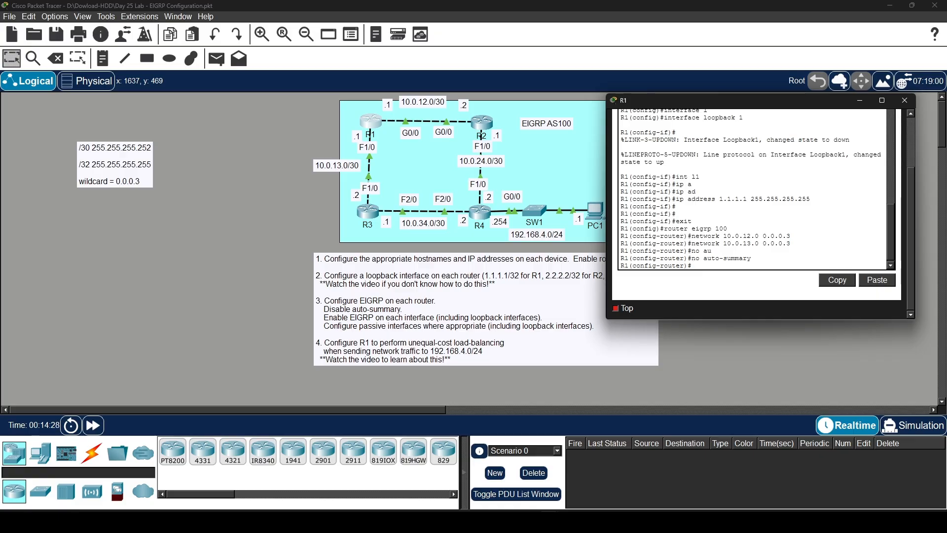
# Step: Advertise R1's loopback address 1.1.1.1 in EIGRP with wildcard mask 0.0.0.0
pyautogui.write('net')
pyautogui.press('Tab')
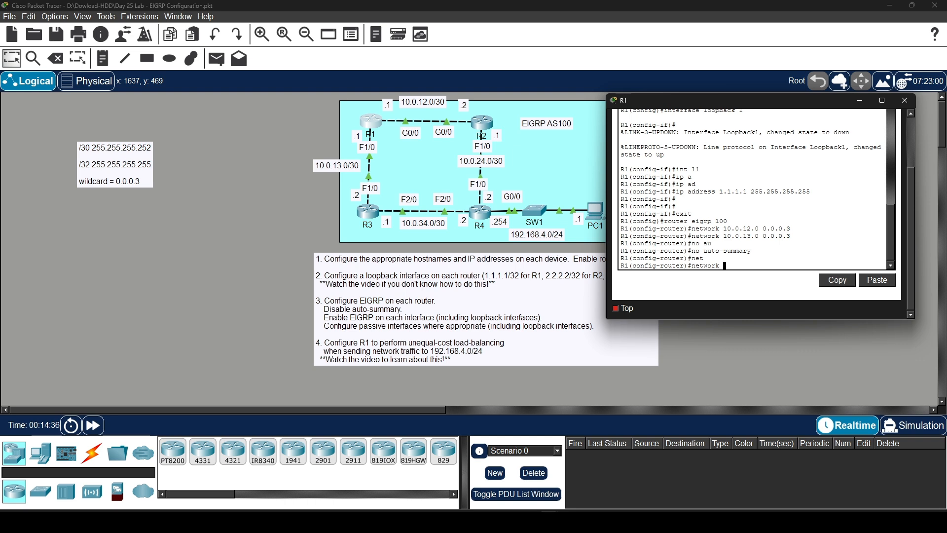
pyautogui.write('.1.1.1 ')
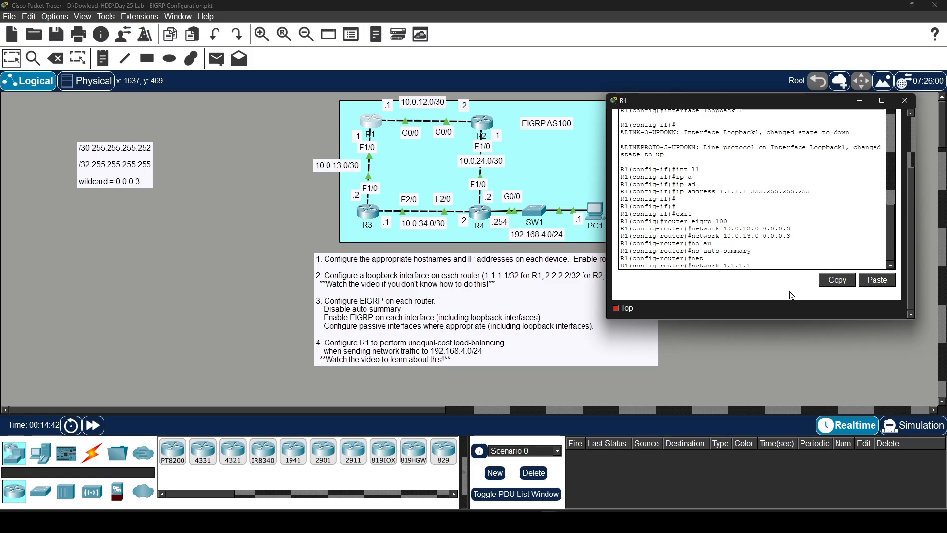
pyautogui.write('0.')
pyautogui.press('Return')
pyautogui.press('Up')
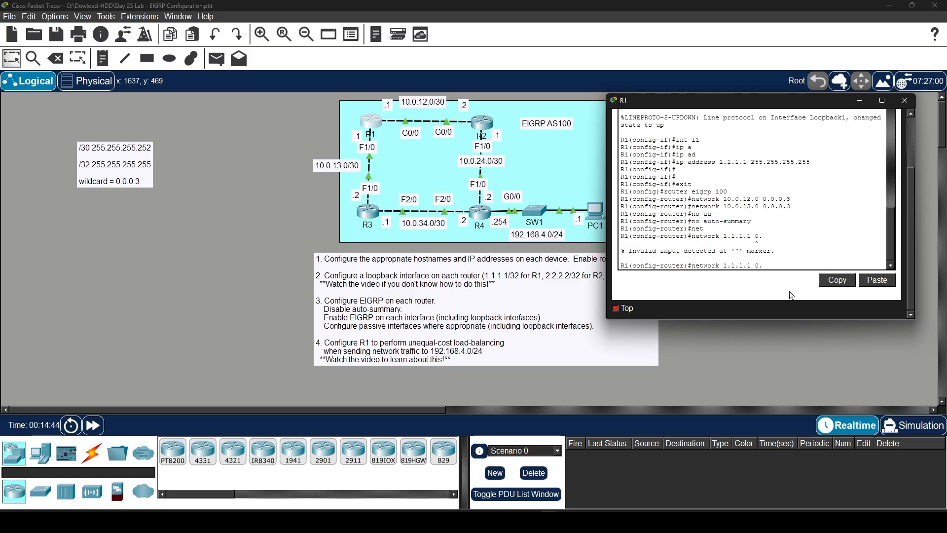
pyautogui.write('0.0.0')
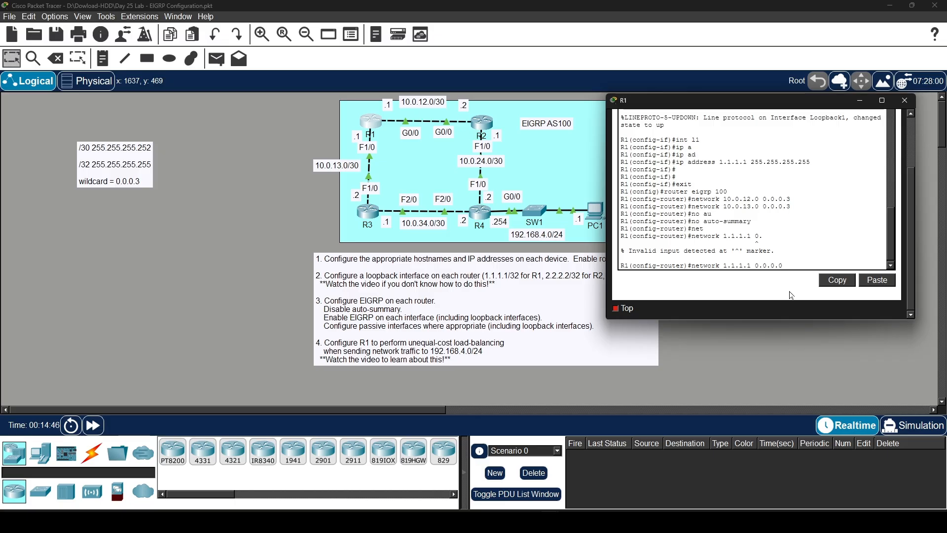
pyautogui.press('Return')
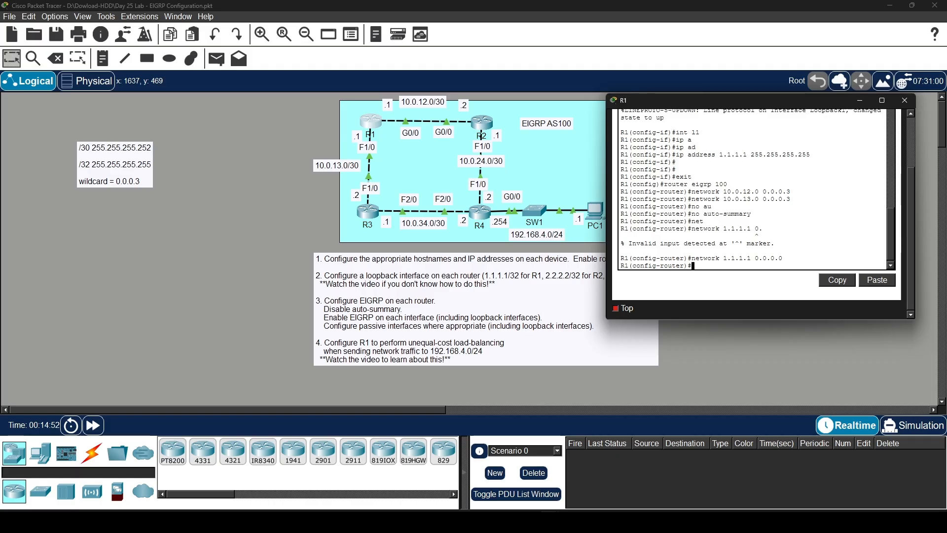
# Step: Display R1's brief IP interface summary, examine the loopback 1 entry, and list the router's EIGRP routes
pyautogui.write('do sh ip int br')
pyautogui.press('Return')
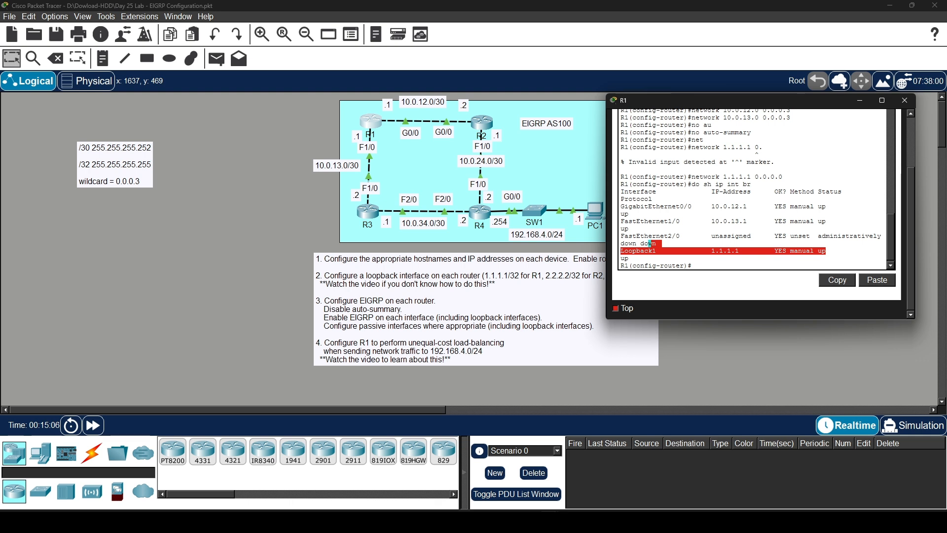
pyautogui.press('Up')
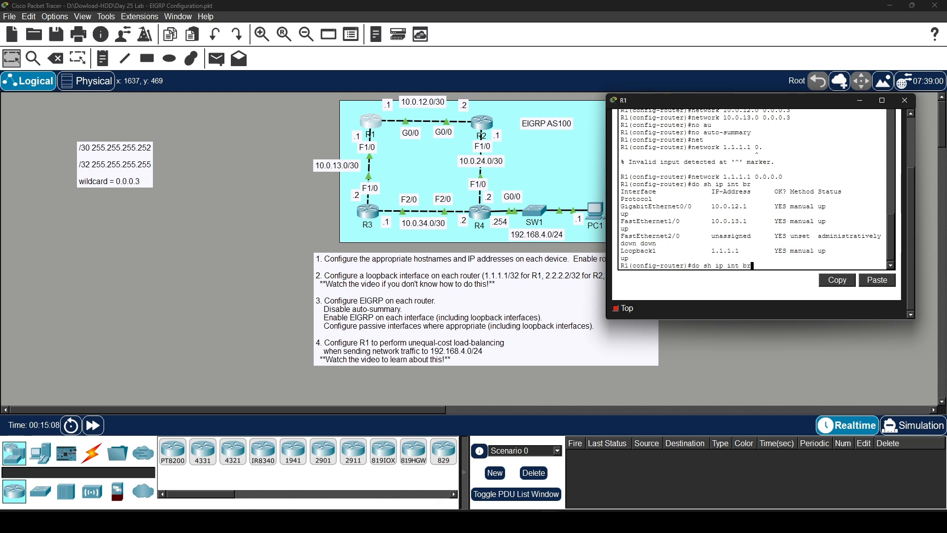
pyautogui.press('BackSpace')
pyautogui.press('BackSpace')
pyautogui.press('BackSpace')
pyautogui.press('BackSpace')
pyautogui.press('BackSpace')
pyautogui.press('BackSpace')
pyautogui.write('route')
pyautogui.press('BackSpace')
pyautogui.press('BackSpace')
pyautogui.press('BackSpace')
pyautogui.press('BackSpace')
pyautogui.press('BackSpace')
pyautogui.press('BackSpace')
pyautogui.write('route')
pyautogui.write('igrp')
pyautogui.press('Return')
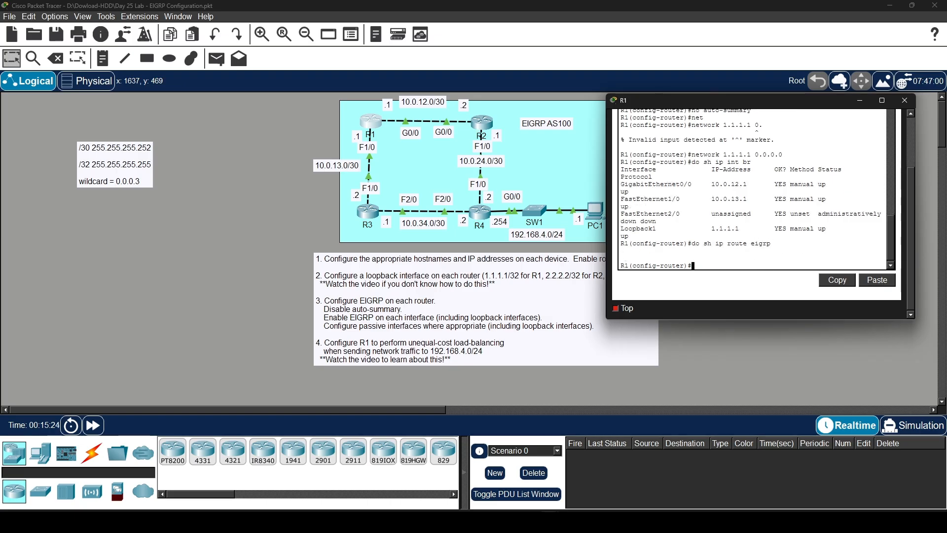
# Step: Try to display R1's EIGRP information with the command "do sh ip eigrp"
pyautogui.press('Up')
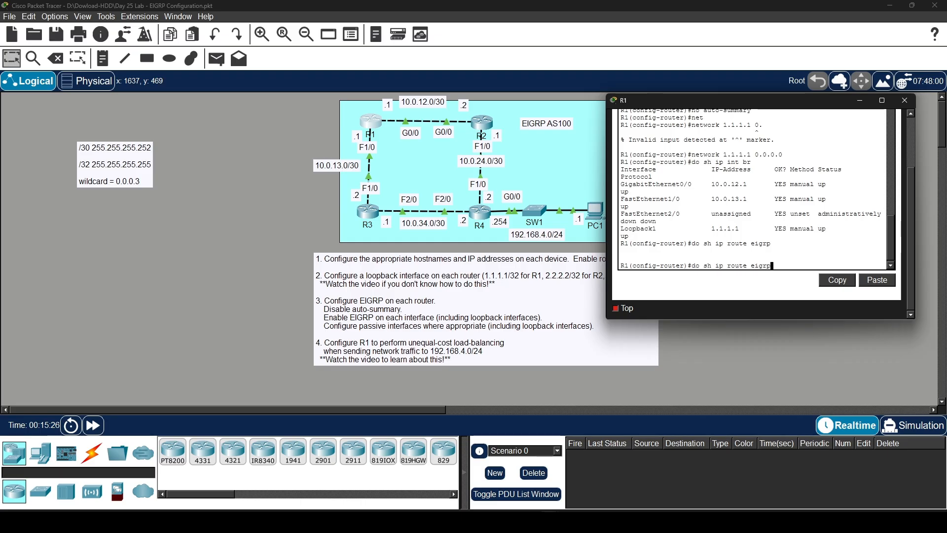
pyautogui.press('BackSpace')
pyautogui.press('BackSpace')
pyautogui.press('BackSpace')
pyautogui.press('BackSpace')
pyautogui.press('BackSpace')
pyautogui.press('BackSpace')
pyautogui.press('BackSpace')
pyautogui.press('BackSpace')
pyautogui.press('BackSpace')
pyautogui.press('BackSpace')
pyautogui.press('BackSpace')
pyautogui.write('eigr')
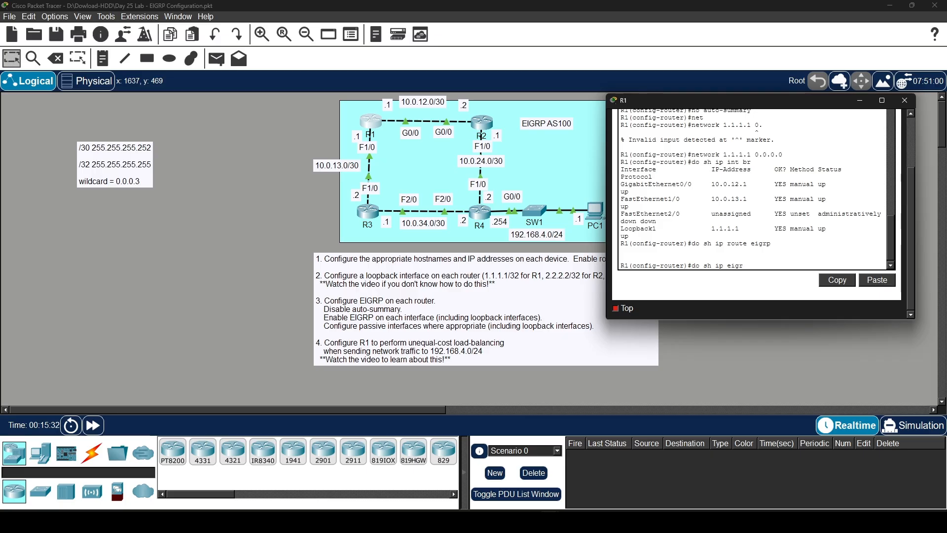
pyautogui.write('p')
pyautogui.press('Return')
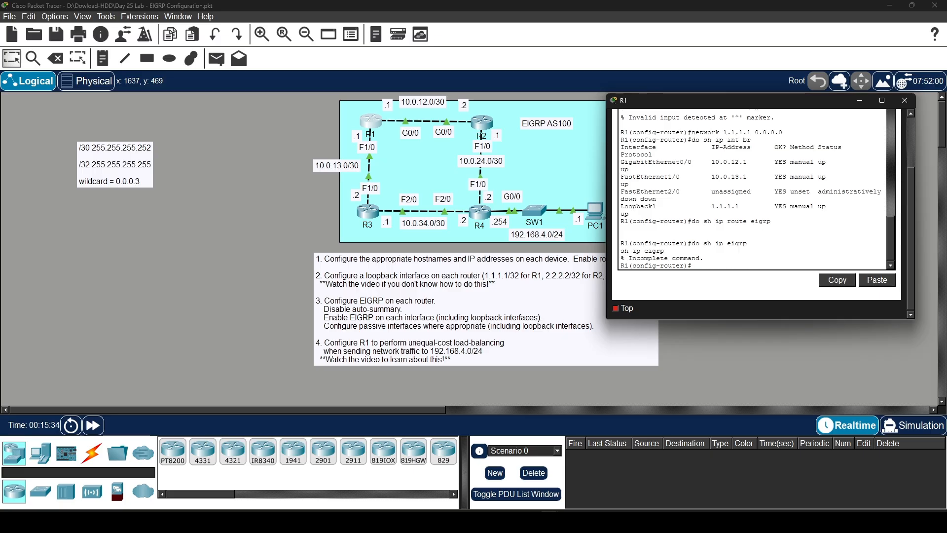
# Step: Try to display R1's EIGRP interfaces with the command "do sh ip int eigrp"
pyautogui.press('Up')
pyautogui.press('BackSpace')
pyautogui.press('BackSpace')
pyautogui.press('BackSpace')
pyautogui.press('BackSpace')
pyautogui.press('BackSpace')
pyautogui.write('int eigrp')
pyautogui.press('Return')
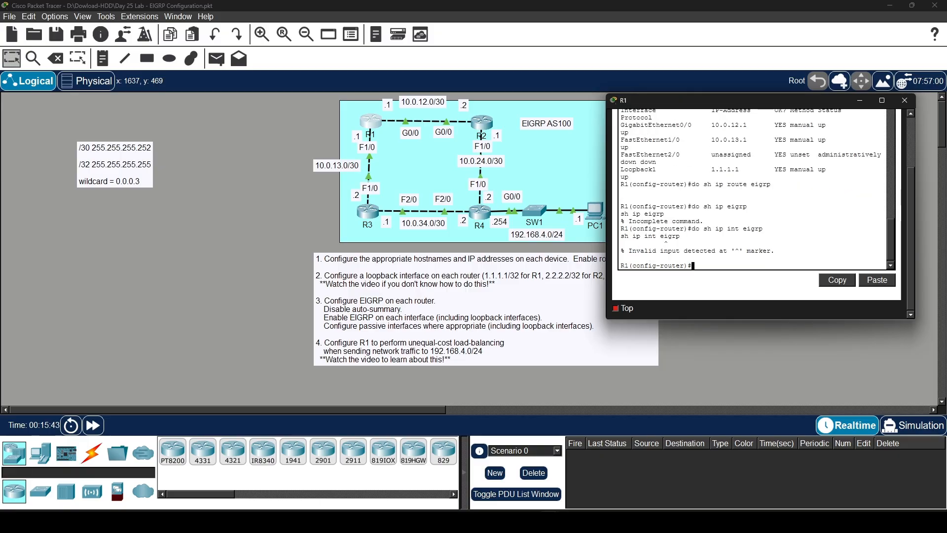
# Step: Display R1's EIGRP routes again from router configuration mode
pyautogui.press('Up')
pyautogui.press('Up')
pyautogui.press('BackSpace')
pyautogui.press('BackSpace')
pyautogui.press('BackSpace')
pyautogui.press('BackSpace')
pyautogui.press('BackSpace')
pyautogui.press('BackSpace')
pyautogui.press('BackSpace')
pyautogui.press('BackSpace')
pyautogui.press('BackSpace')
pyautogui.write('route')
pyautogui.press('BackSpace')
pyautogui.press('BackSpace')
pyautogui.press('BackSpace')
pyautogui.press('BackSpace')
pyautogui.press('BackSpace')
pyautogui.press('BackSpace')
pyautogui.write('ip route eigrp')
pyautogui.press('Return')
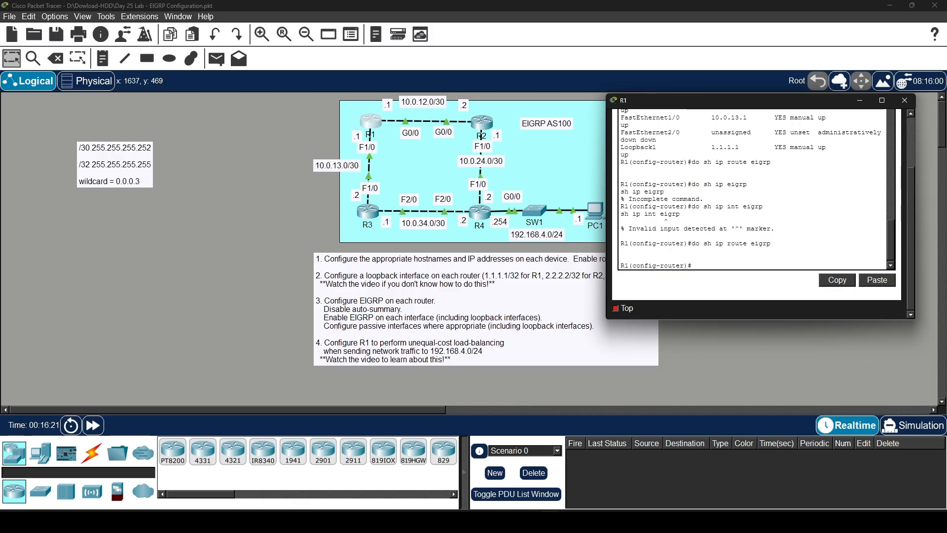
# Step: Display R1's IP routing protocol details and examine the networks routed by EIGRP 100
pyautogui.write('do sh')
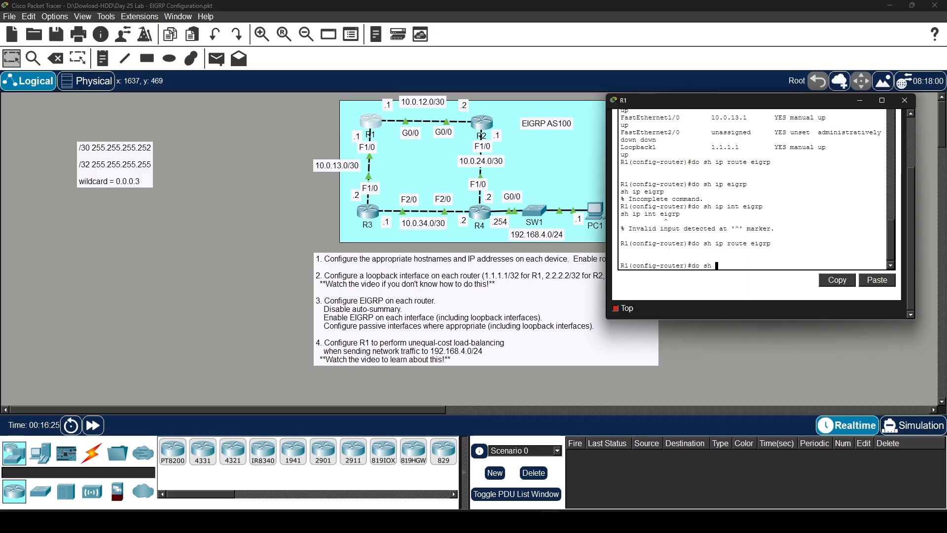
pyautogui.write(' ip pro')
pyautogui.press('Return')
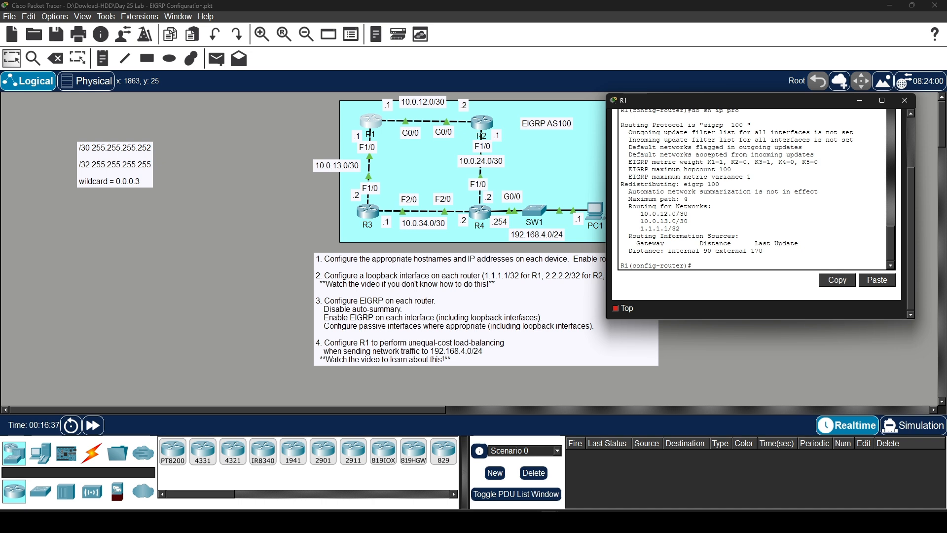
# Step: Make loopback 1 a passive interface in R1's EIGRP configuration
pyautogui.write('int')
pyautogui.press('Tab')
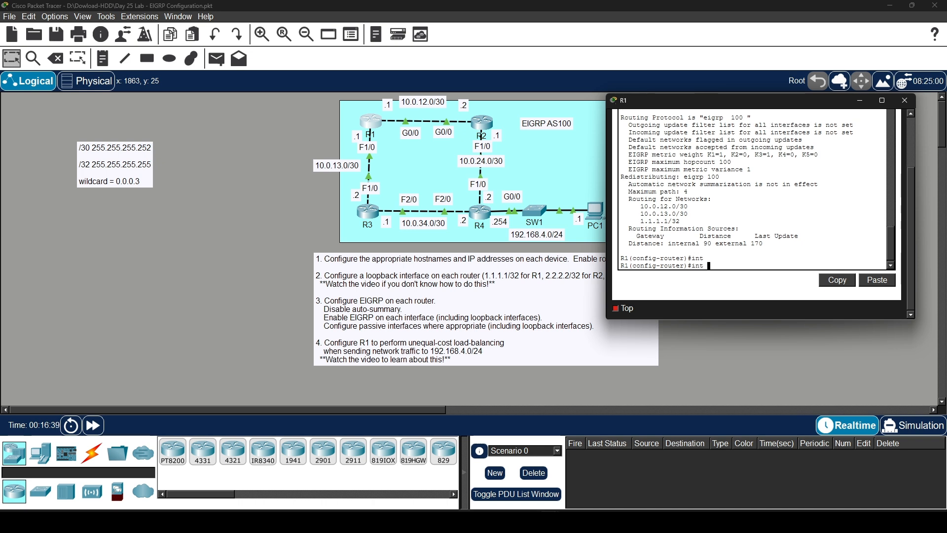
pyautogui.press('BackSpace')
pyautogui.press('BackSpace')
pyautogui.press('BackSpace')
pyautogui.write('pas')
pyautogui.press('Tab')
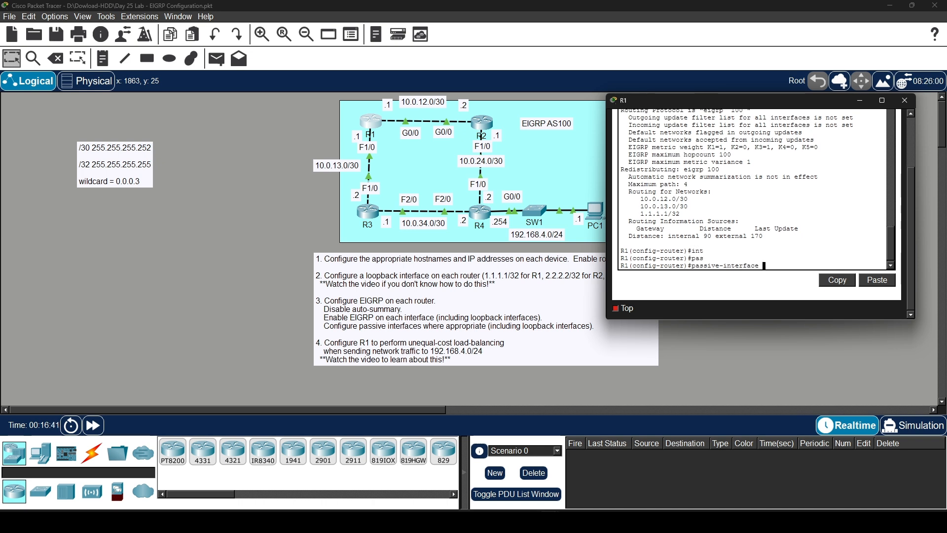
pyautogui.write('11')
pyautogui.press('Return')
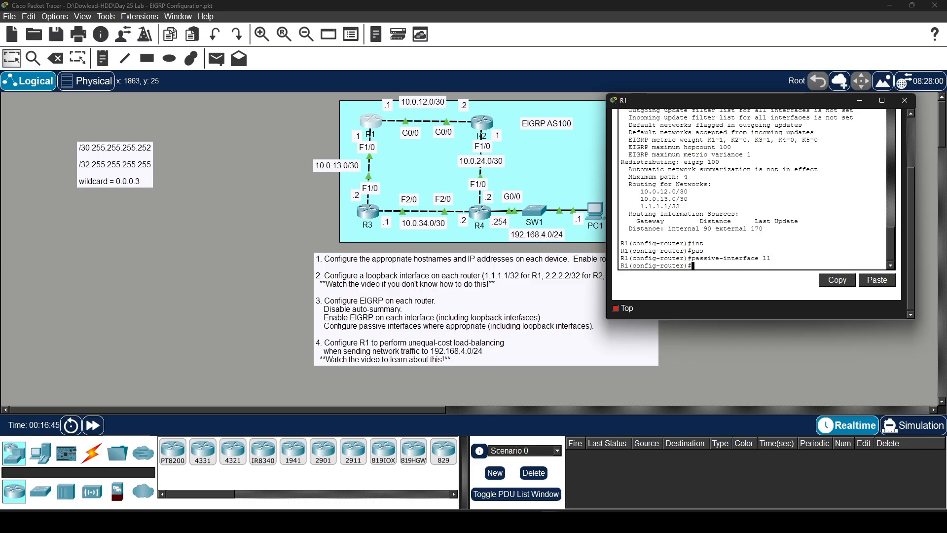
# Step: Display R1's IP routing protocol details, check the passive interface entry, and close R1's window
pyautogui.write('do sh ip pro')
pyautogui.press('Return')
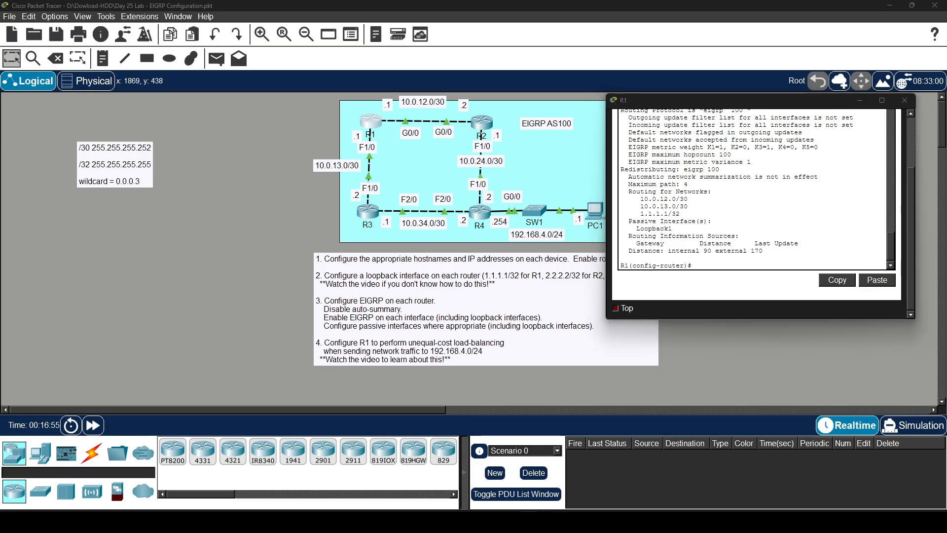
pyautogui.doubleClick(638, 229)
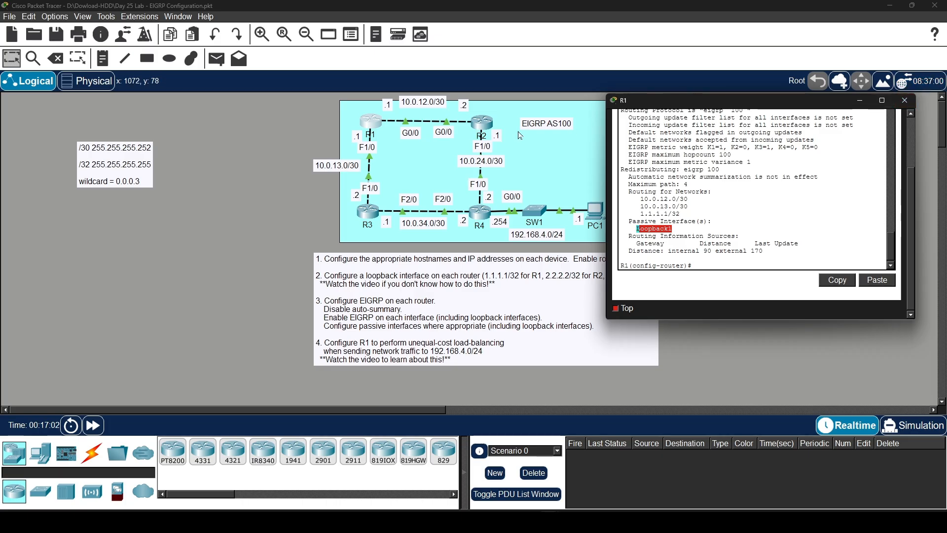
pyautogui.click(911, 104)
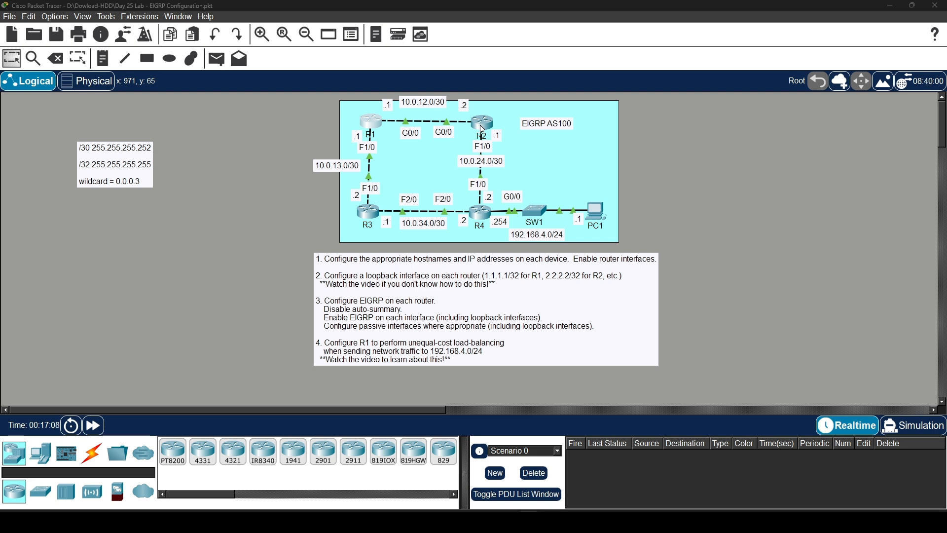
# Step: Open R2's command line and enter router configuration mode for EIGRP 100
pyautogui.click(480, 125)
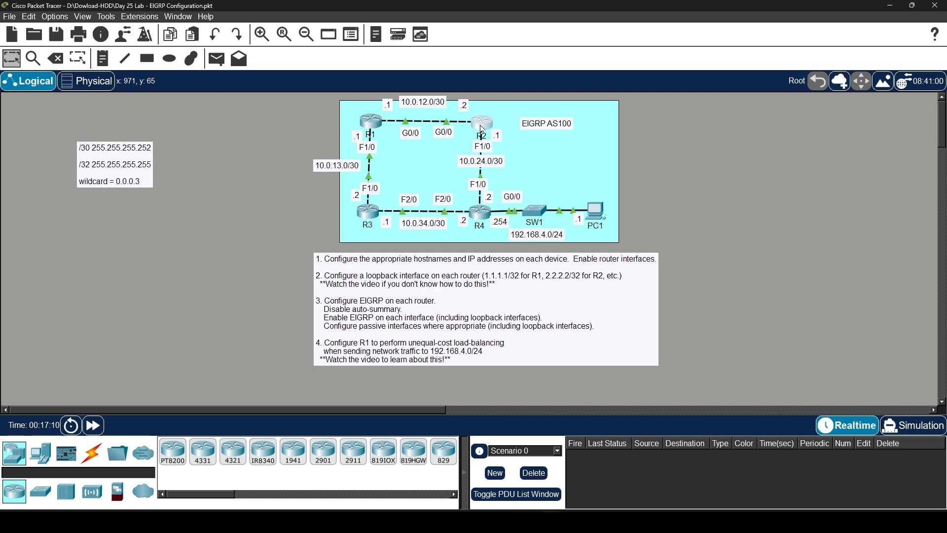
pyautogui.moveTo(946, 132); pyautogui.dragTo(764, 96)
pyautogui.scroll(-2, 749, 207)
pyautogui.scroll(-1, 803, 255)
pyautogui.click(803, 255)
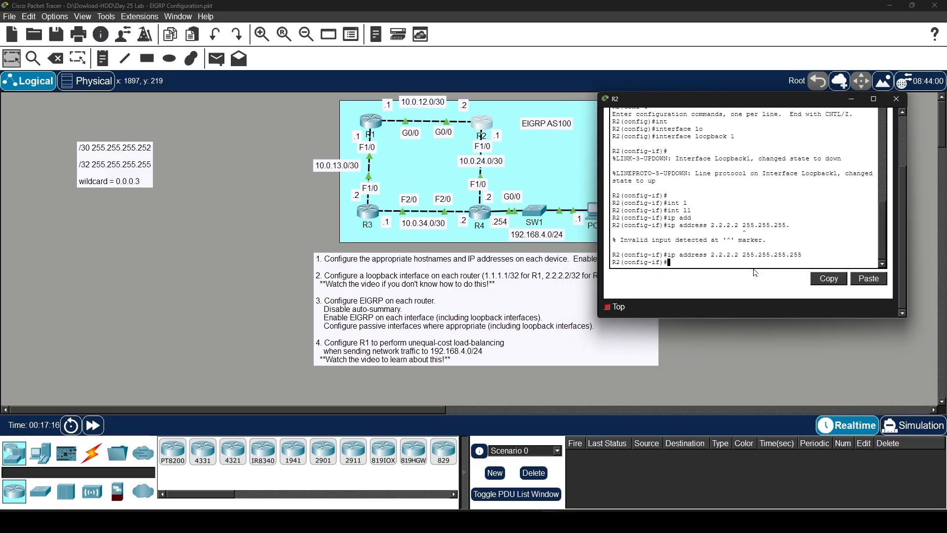
pyautogui.write('router eigrp 100')
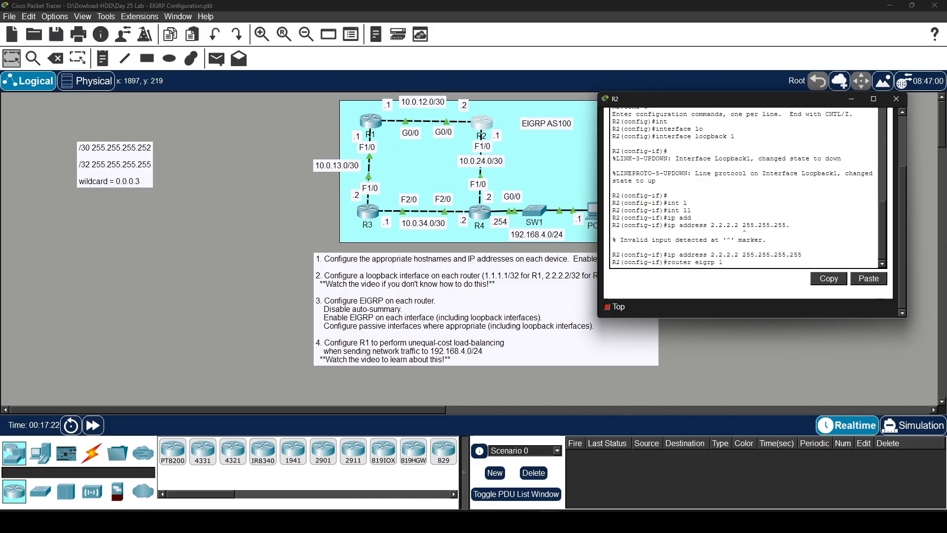
pyautogui.press('Return')
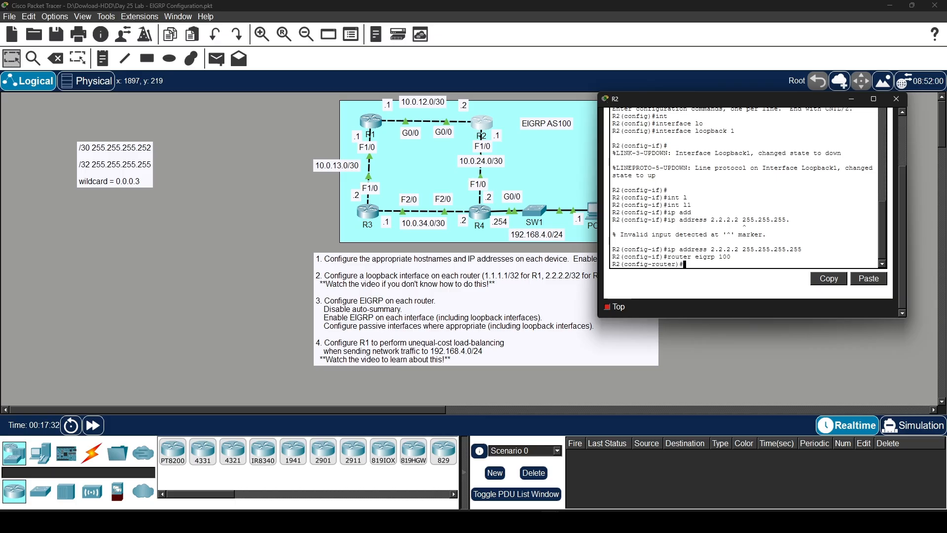
# Step: Add network 10.0.12.0 with wildcard mask 0.0.0.3 to R2's EIGRP configuration
pyautogui.write('int')
pyautogui.press('Tab')
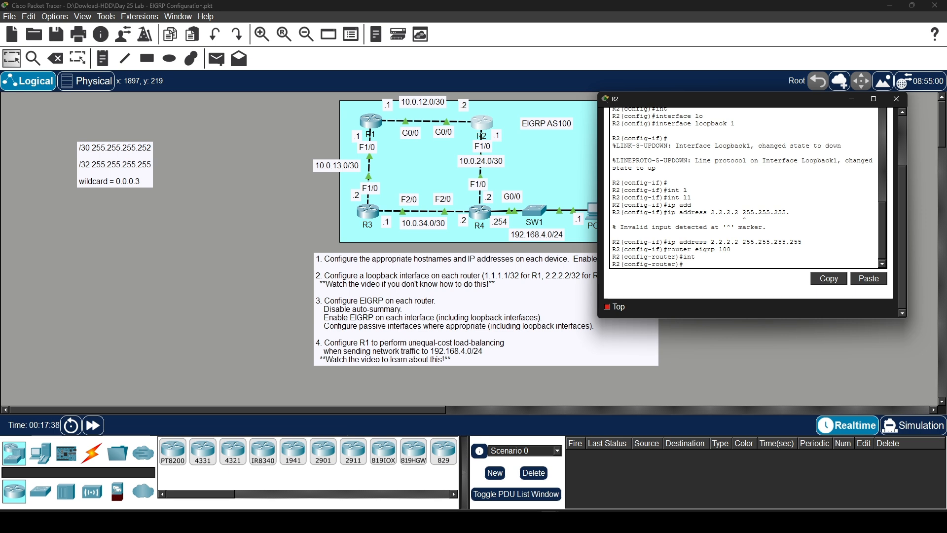
pyautogui.write('net')
pyautogui.press('Tab')
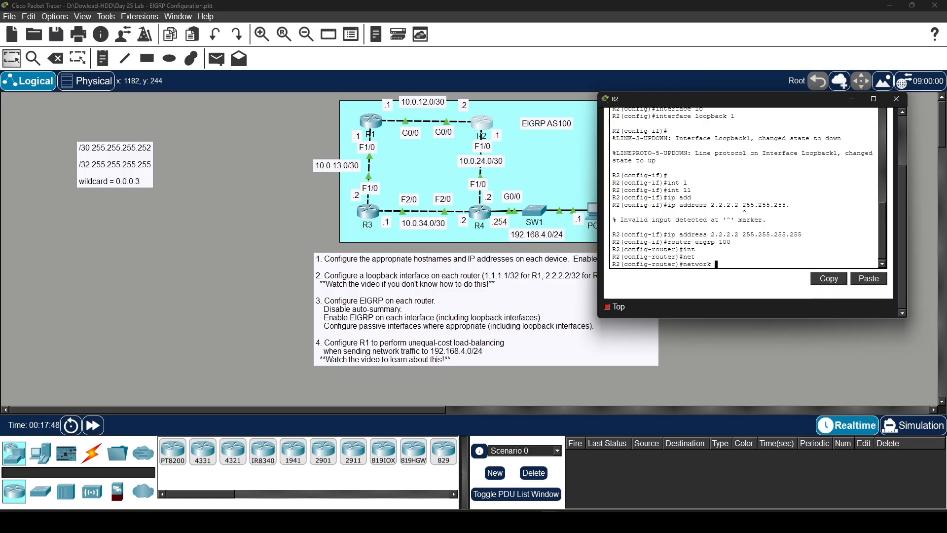
pyautogui.write('10.0.12.0 0.0.0.3')
pyautogui.press('Return')
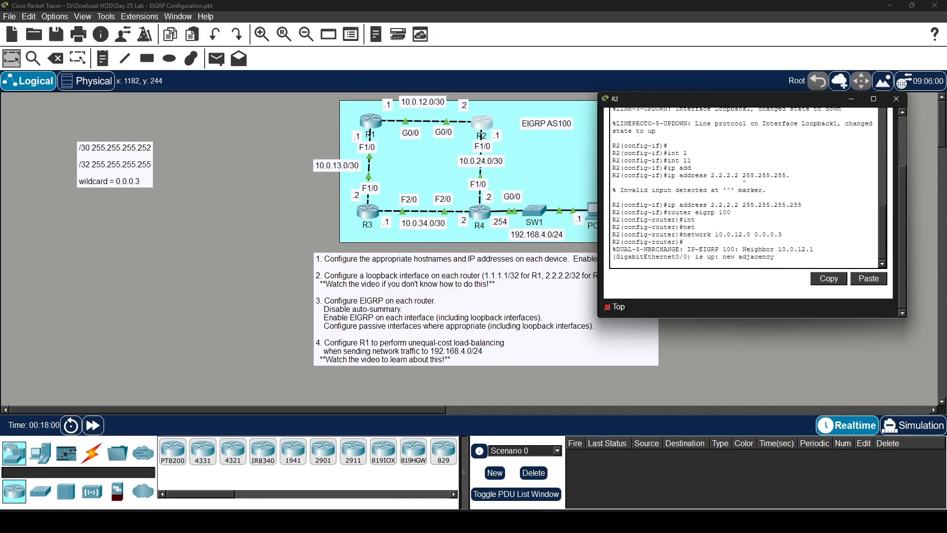
# Step: Reuse the previous network command to add 10.0.24.0 with wildcard mask 0.0.0.3 to R2's EIGRP configuration
pyautogui.press('Up')
pyautogui.press('BackSpace')
pyautogui.press('Left')
pyautogui.press('Left')
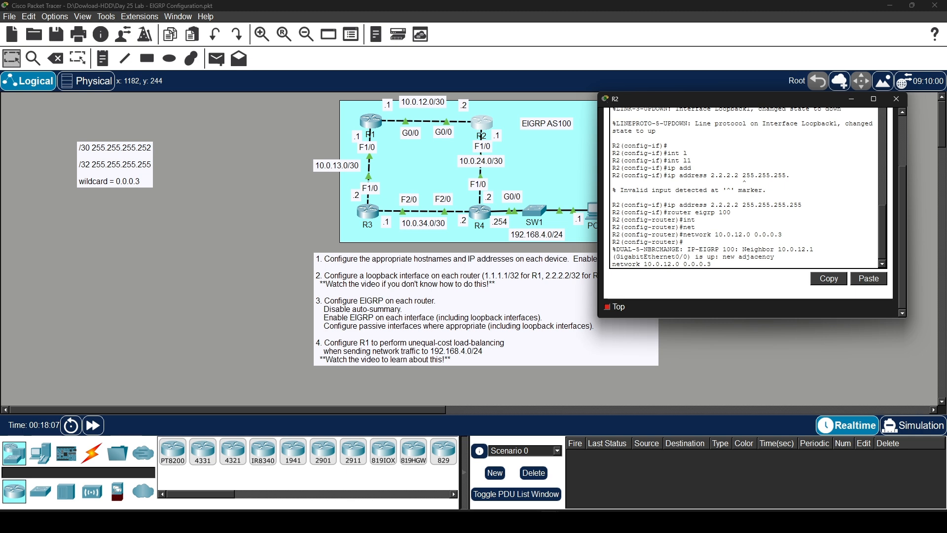
pyautogui.press('BackSpace')
pyautogui.press('BackSpace')
pyautogui.write('24')
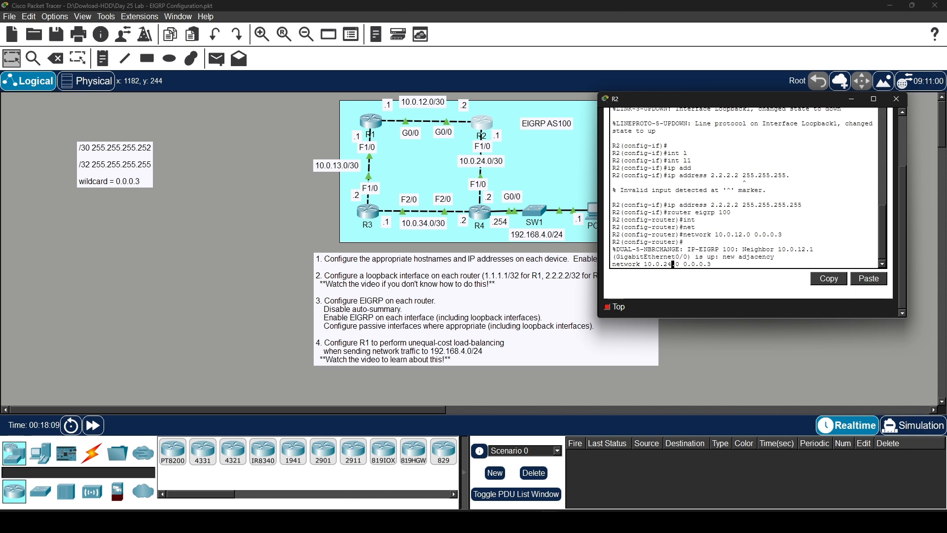
pyautogui.press('Return')
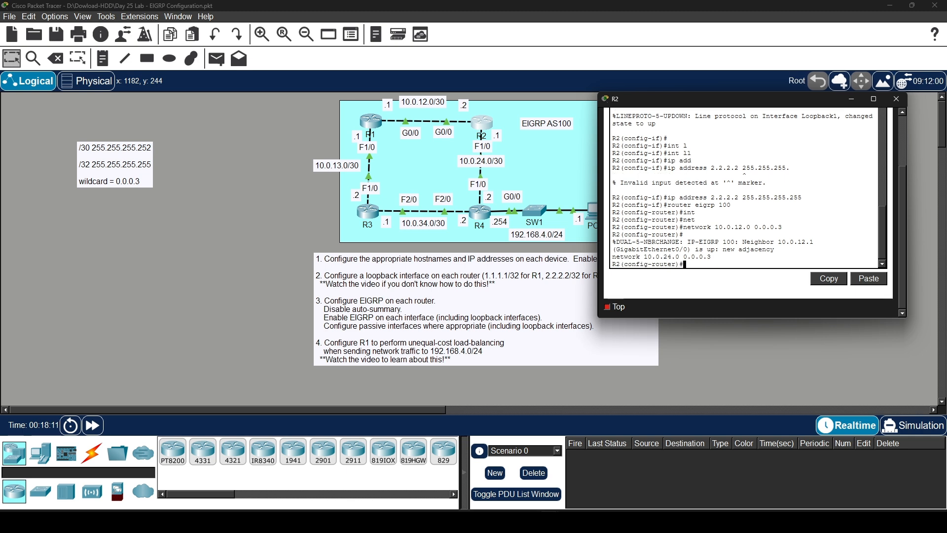
# Step: Examine the EIGRP neighbor change message in R2's console output
pyautogui.moveTo(774, 249); pyautogui.dragTo(613, 241)
pyautogui.click(767, 227)
pyautogui.moveTo(774, 250); pyautogui.dragTo(614, 242)
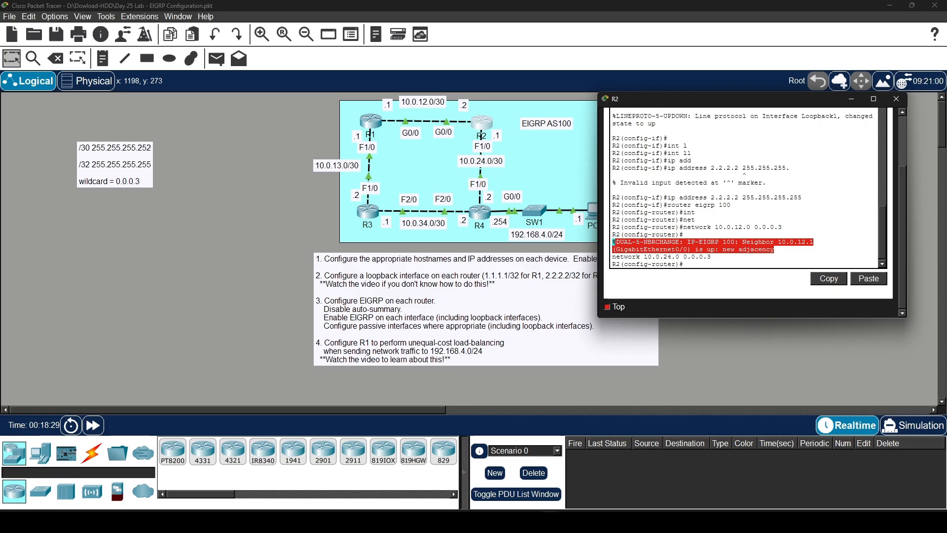
pyautogui.click(746, 259)
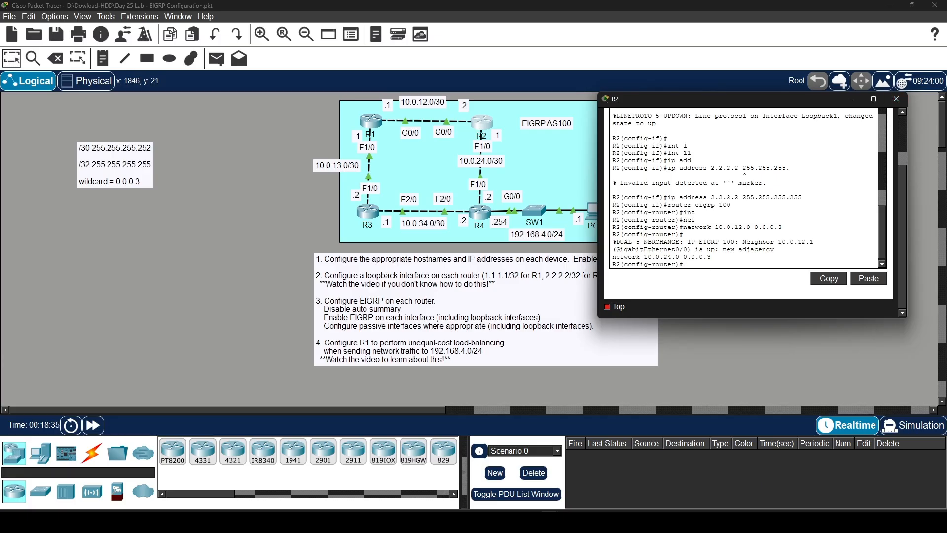
# Step: Add R2's loopback address 2.2.2.2 with wildcard mask 0.0.0.0 to its EIGRP networks
pyautogui.write('no')
pyautogui.press('BackSpace')
pyautogui.press('BackSpace')
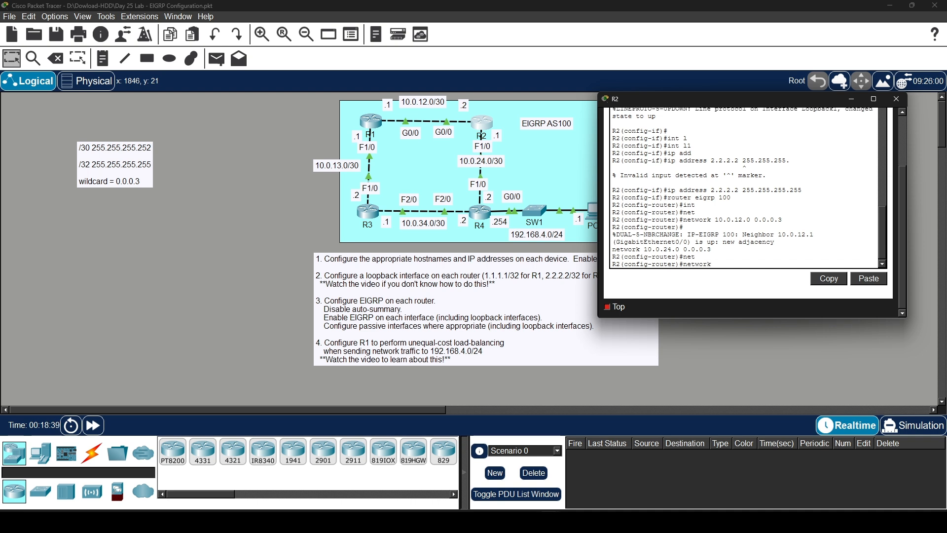
pyautogui.write('.2.2.2 .')
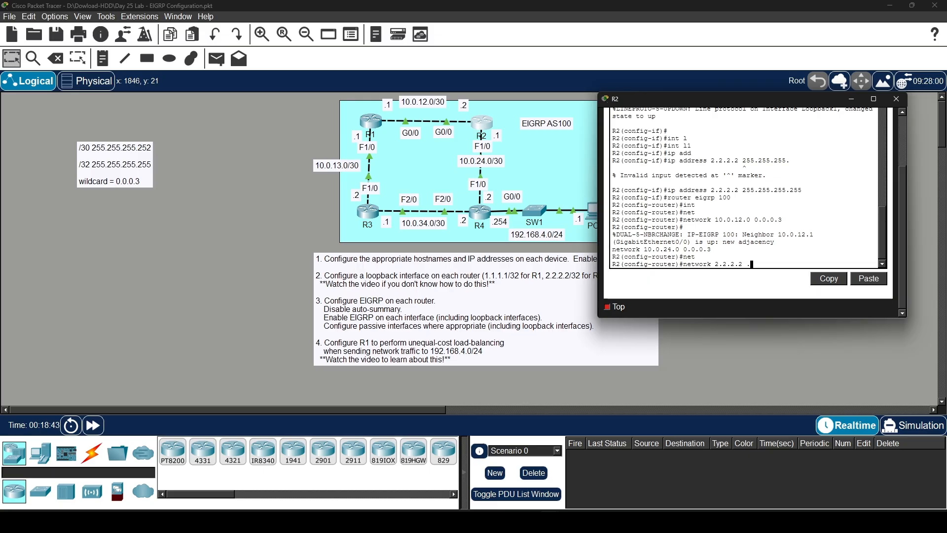
pyautogui.write('0.0.')
pyautogui.press('BackSpace')
pyautogui.press('BackSpace')
pyautogui.press('BackSpace')
pyautogui.press('BackSpace')
pyautogui.press('BackSpace')
pyautogui.press('BackSpace')
pyautogui.write('0.0.0.0')
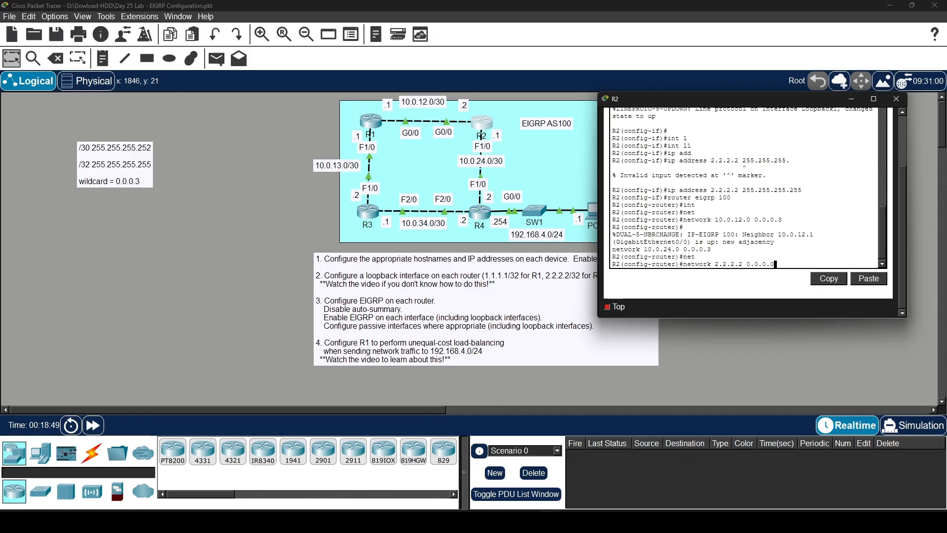
pyautogui.press('Return')
# Step: Disable EIGRP auto-summary on R2
pyautogui.write('no')
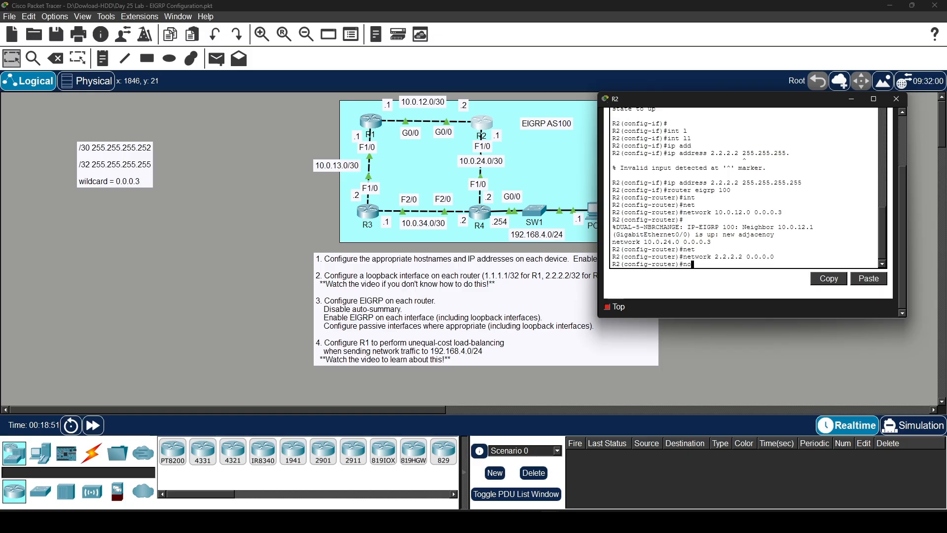
pyautogui.write(' au')
pyautogui.press('Tab')
pyautogui.press('Return')
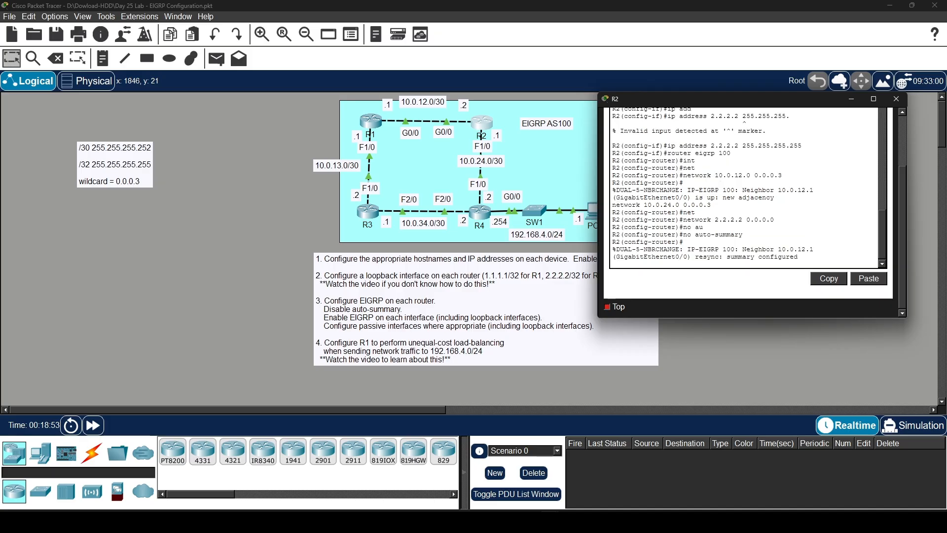
pyautogui.press('Return')
pyautogui.press('Return')
# Step: Make loopback 1 a passive interface in R2's EIGRP configuration
pyautogui.write('pas')
pyautogui.press('Tab')
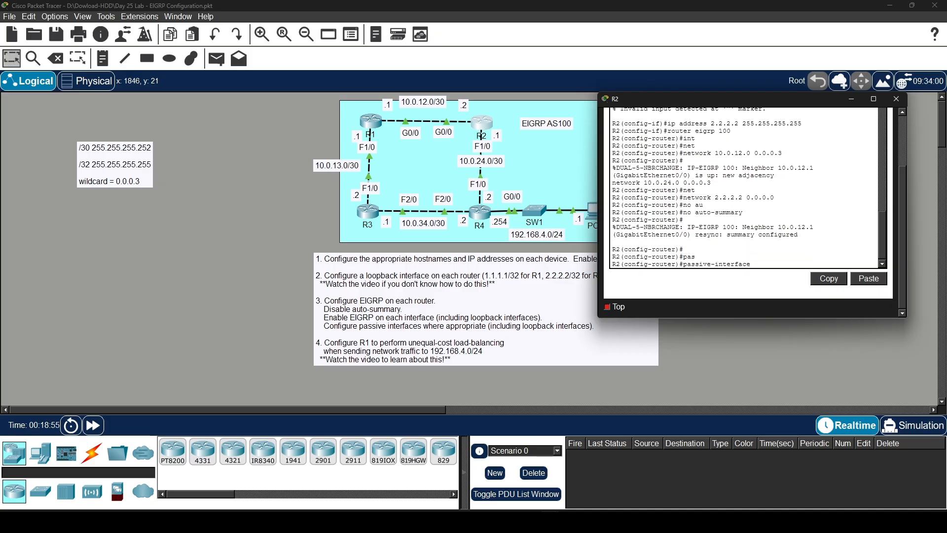
pyautogui.write('l1')
pyautogui.press('Return')
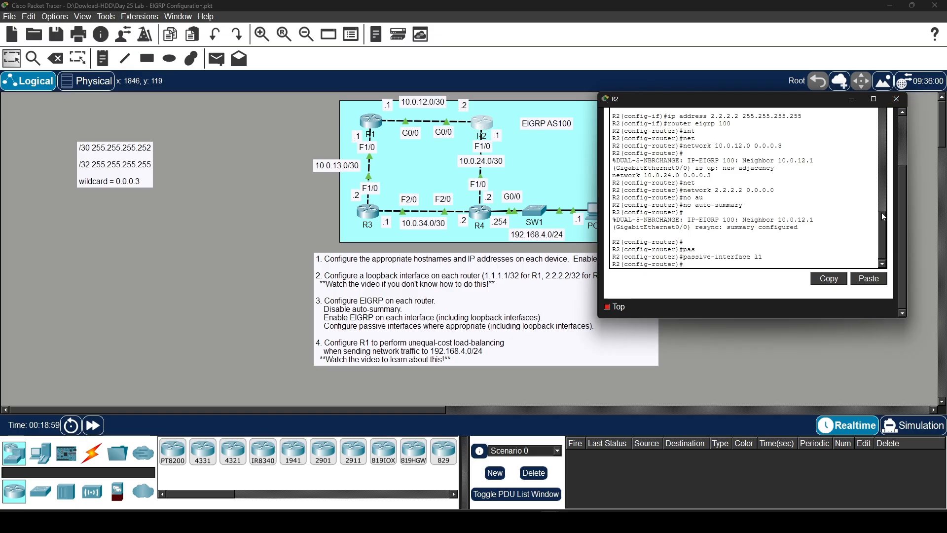
# Step: Display R2's IP routing protocol details, check its EIGRP networks and passive interface, and close R2's window
pyautogui.write('do sh ip')
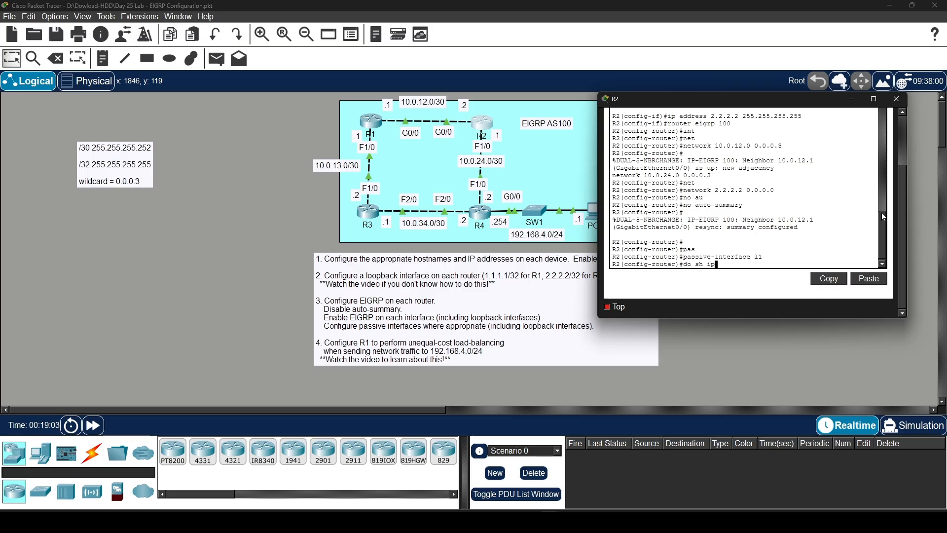
pyautogui.write(' pro')
pyautogui.press('Return')
pyautogui.moveTo(671, 214); pyautogui.dragTo(616, 190)
pyautogui.moveTo(665, 227); pyautogui.dragTo(618, 227)
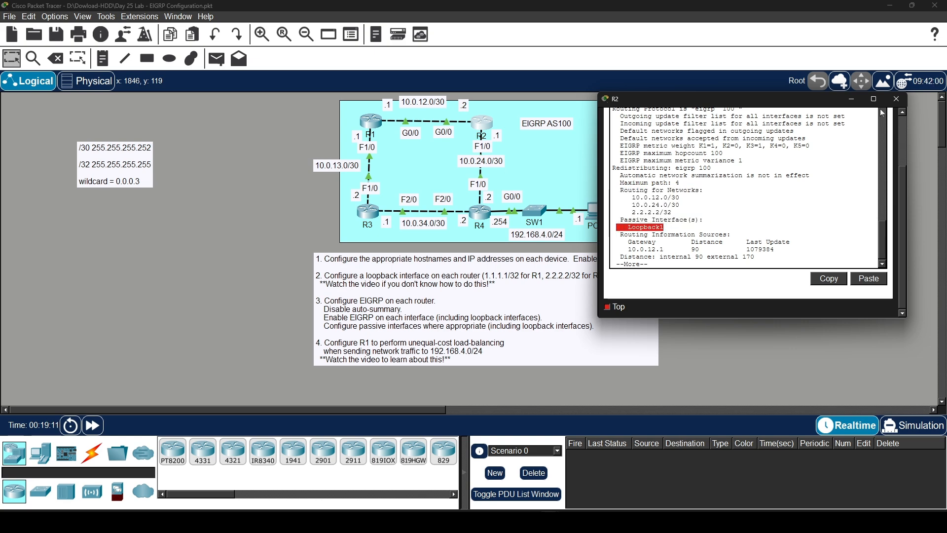
pyautogui.click(897, 99)
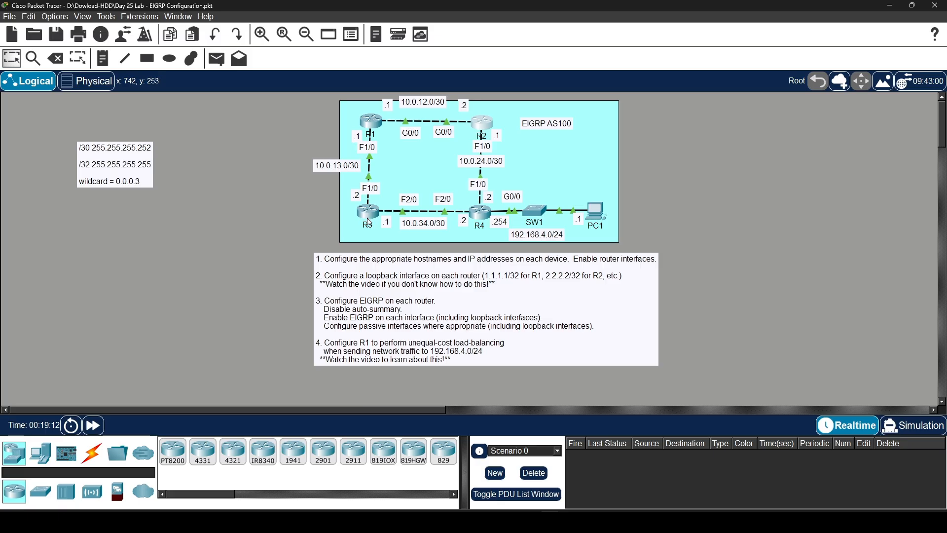
# Step: Open R3's command line and enter router configuration mode for EIGRP 100
pyautogui.click(370, 214)
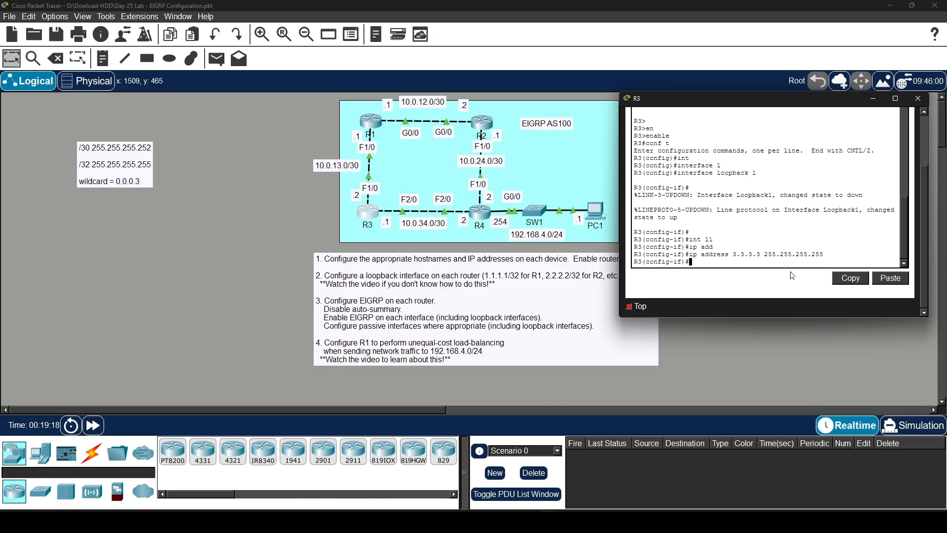
pyautogui.write('router ei')
pyautogui.press('Tab')
pyautogui.press('Tab')
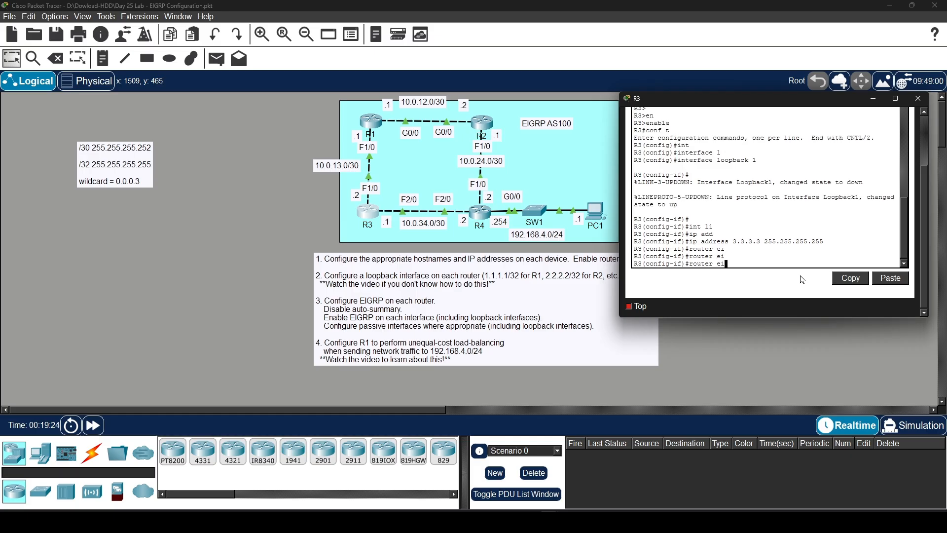
pyautogui.write('gr')
pyautogui.press('Tab')
pyautogui.write('p 1')
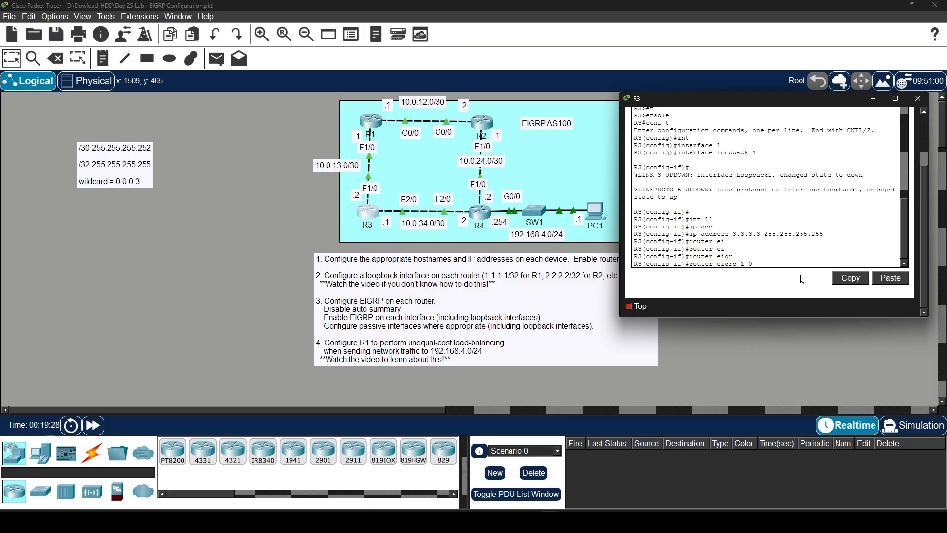
pyautogui.write('00')
pyautogui.press('Return')
# Step: Add network 10.0.13.0 with wildcard mask 0.0.0.3 to R3's EIGRP configuration
pyautogui.write('net')
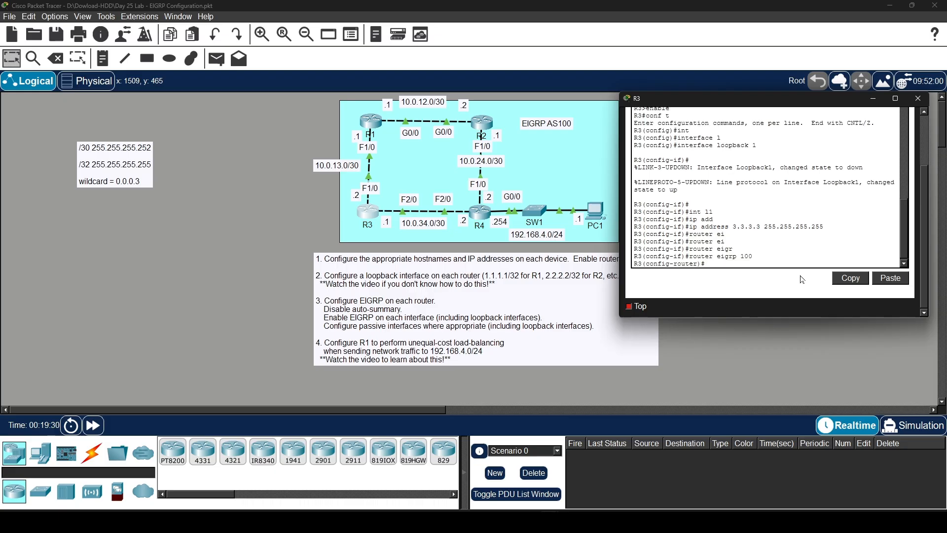
pyautogui.press('Tab')
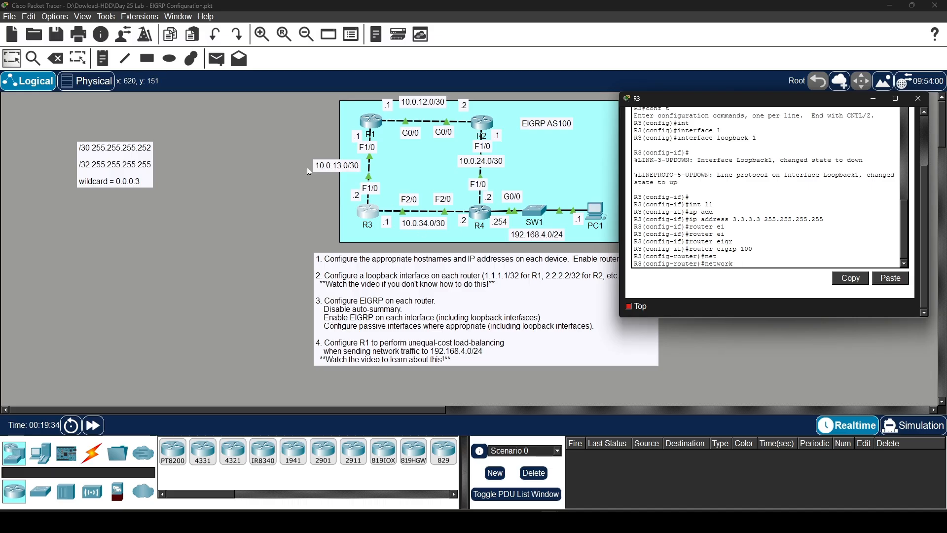
pyautogui.write('10.0.13.0 0.0.0.3')
pyautogui.press('Return')
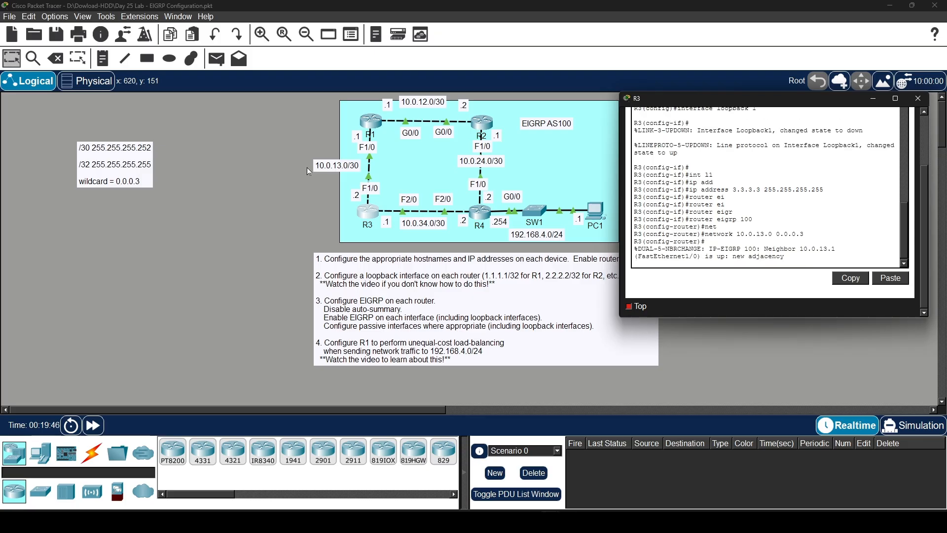
pyautogui.press('Return')
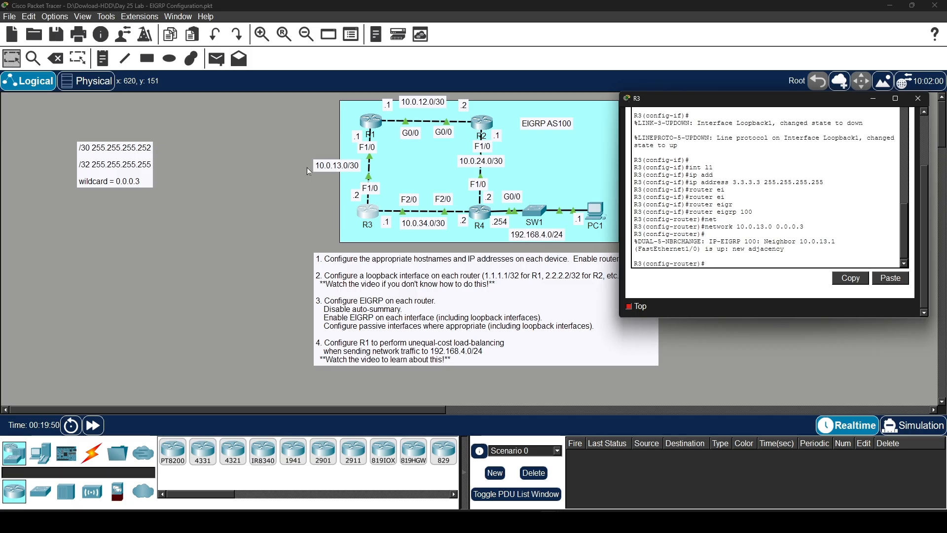
# Step: Reuse the previous network command to add 10.0.34.0 with wildcard mask 0.0.0.3 to R3's EIGRP configuration
pyautogui.press('Up')
pyautogui.press('Left')
pyautogui.press('Left')
pyautogui.press('Left')
pyautogui.press('Left')
pyautogui.press('Left')
pyautogui.press('Left')
pyautogui.press('Left')
pyautogui.press('Left')
pyautogui.press('Left')
pyautogui.press('Left')
pyautogui.press('Left')
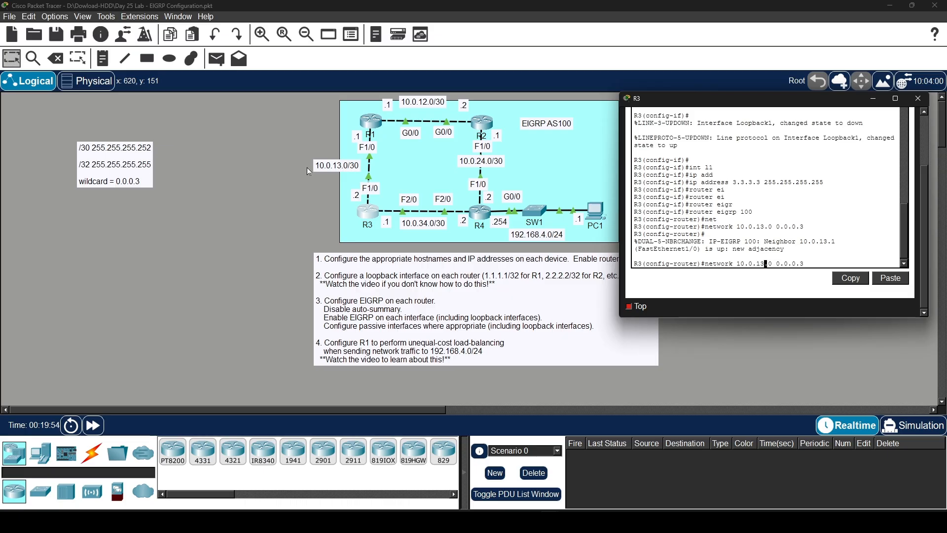
pyautogui.press('BackSpace')
pyautogui.press('BackSpace')
pyautogui.write('23')
pyautogui.press('BackSpace')
pyautogui.press('BackSpace')
pyautogui.write('34')
pyautogui.press('Return')
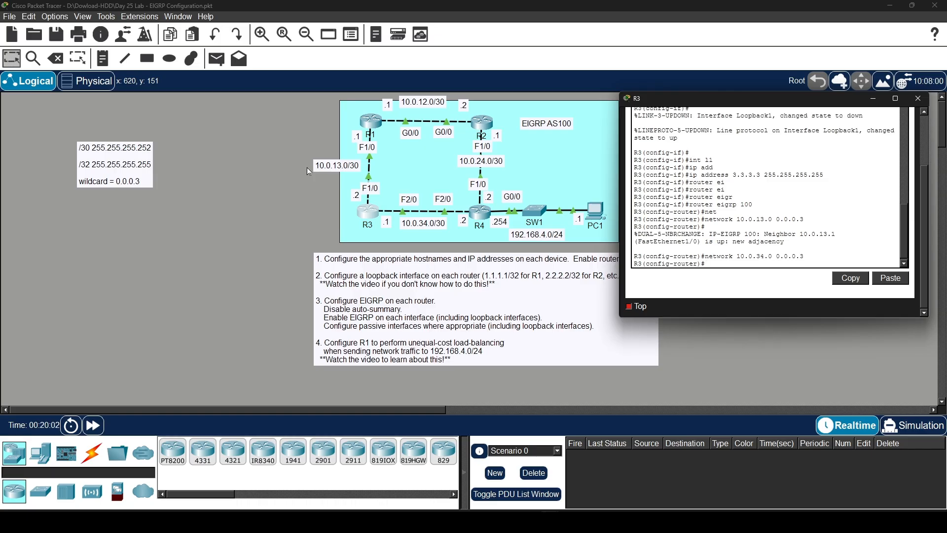
# Step: Add network 3.3.3.3 with wildcard mask 0.0.0.0 to R3's EIGRP configuration
pyautogui.write('net')
pyautogui.press('Tab')
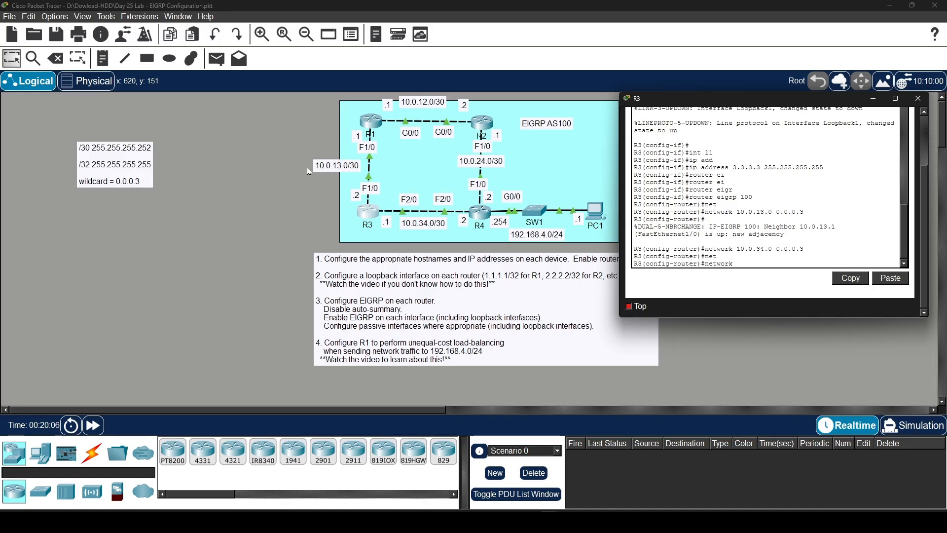
pyautogui.write('3.')
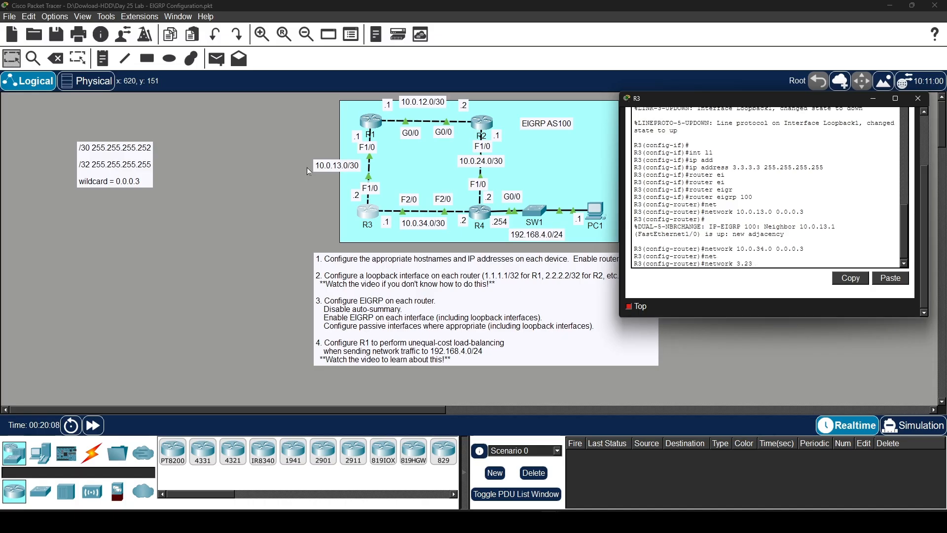
pyautogui.write('3.3')
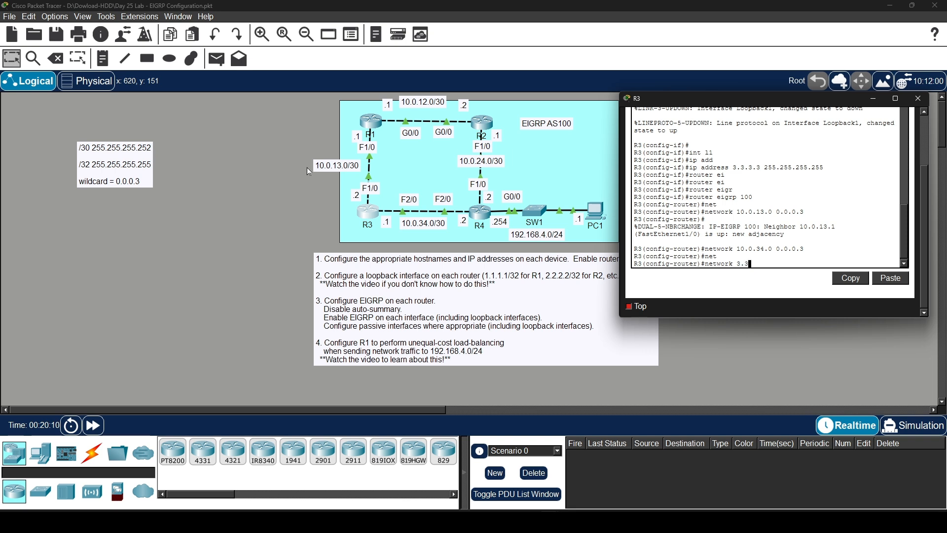
pyautogui.write('.3 0')
pyautogui.press('Return')
pyautogui.press('Up')
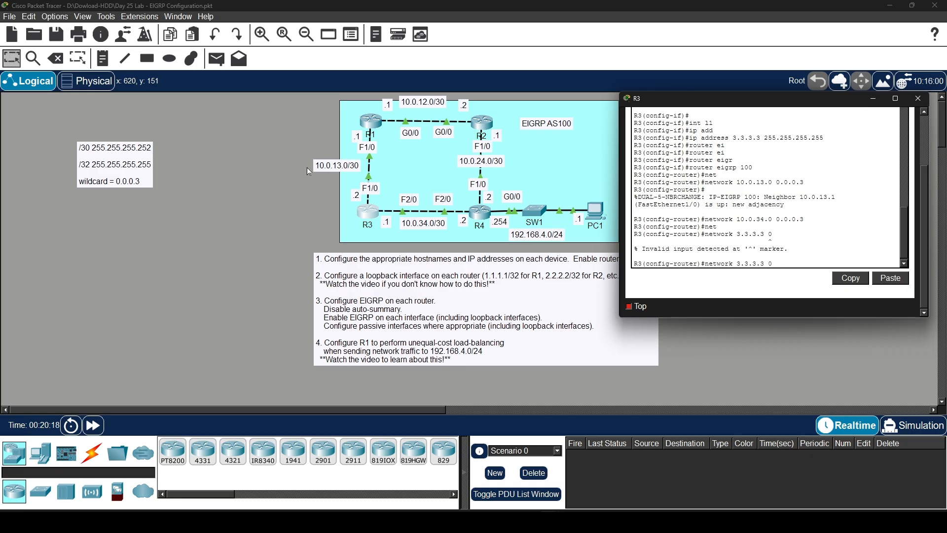
pyautogui.write('.0.0.0')
pyautogui.press('Return')
# Step: Disable automatic network summarization in R3's EIGRP 100 configuration with no auto-summary
pyautogui.write('no aut')
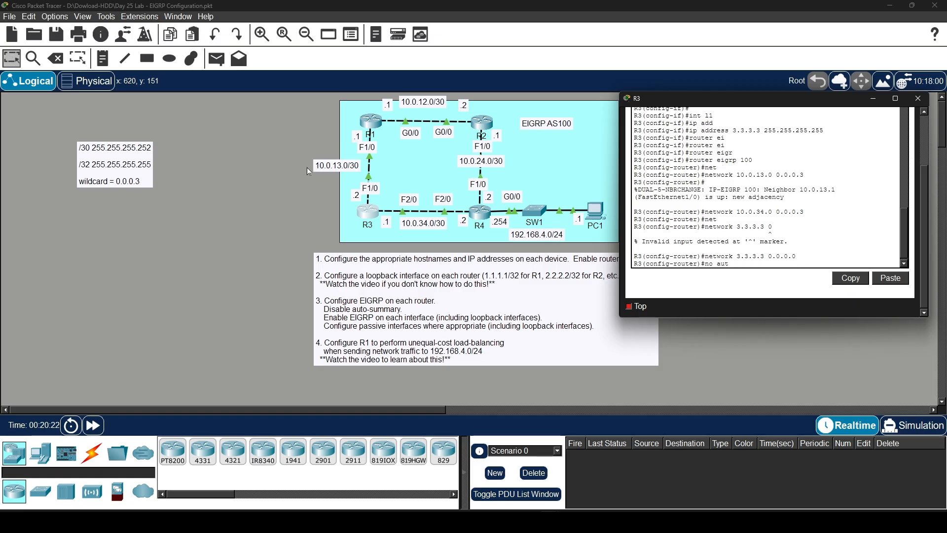
pyautogui.press('Tab')
pyautogui.press('Return')
pyautogui.press('Return')
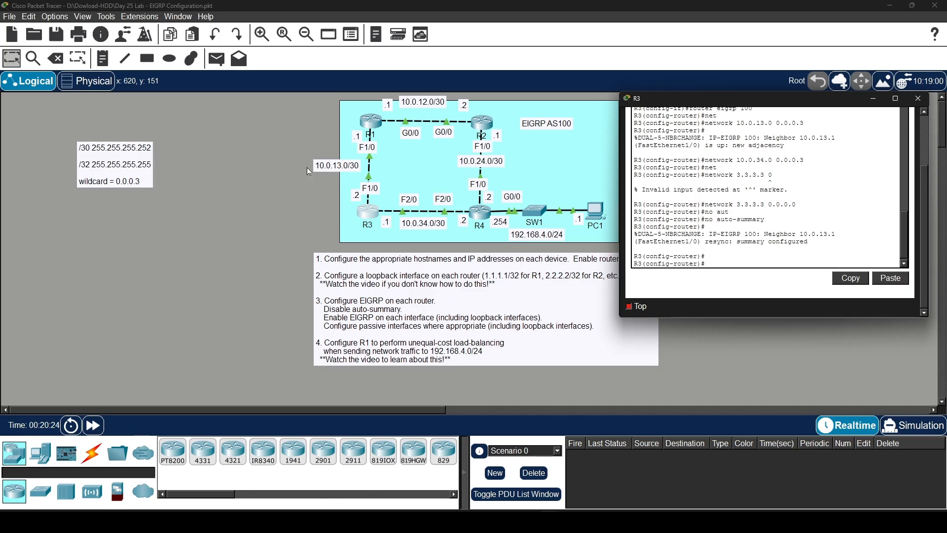
# Step: Make loopback interface l1 a passive interface in R3's EIGRP configuration
pyautogui.write('pas')
pyautogui.press('Tab')
pyautogui.write('l')
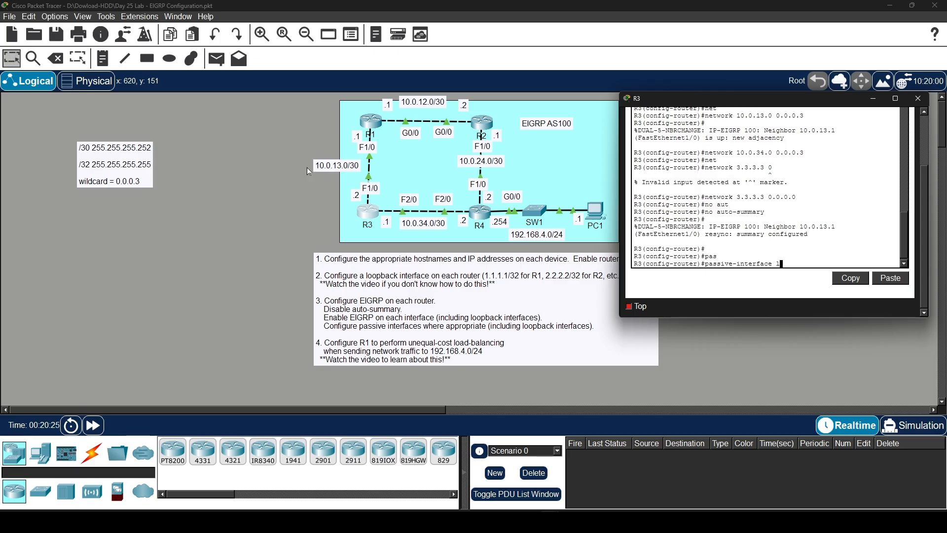
pyautogui.write('1')
pyautogui.press('Return')
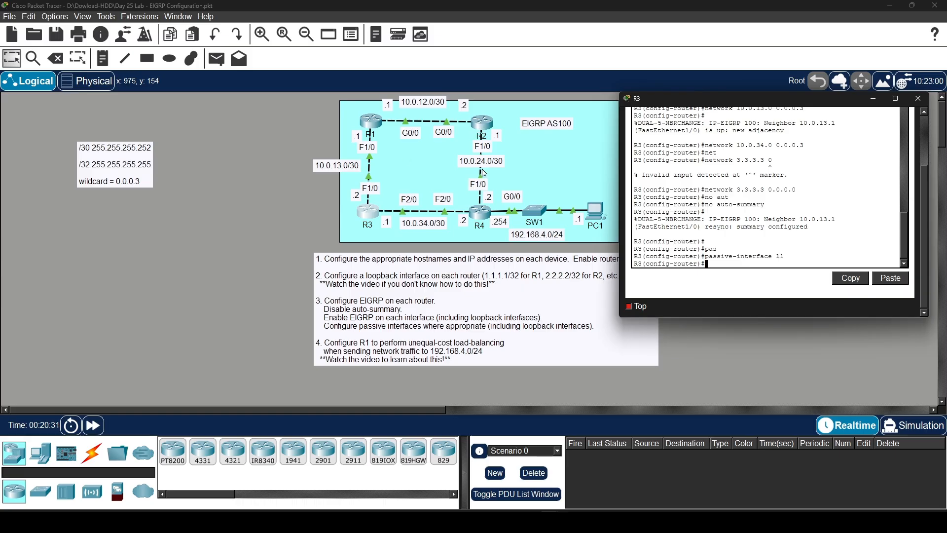
# Step: Display R3's IP routing protocol details, check its EIGRP networks and passive interface, and close R3's window
pyautogui.write('do sh ip prot')
pyautogui.press('Return')
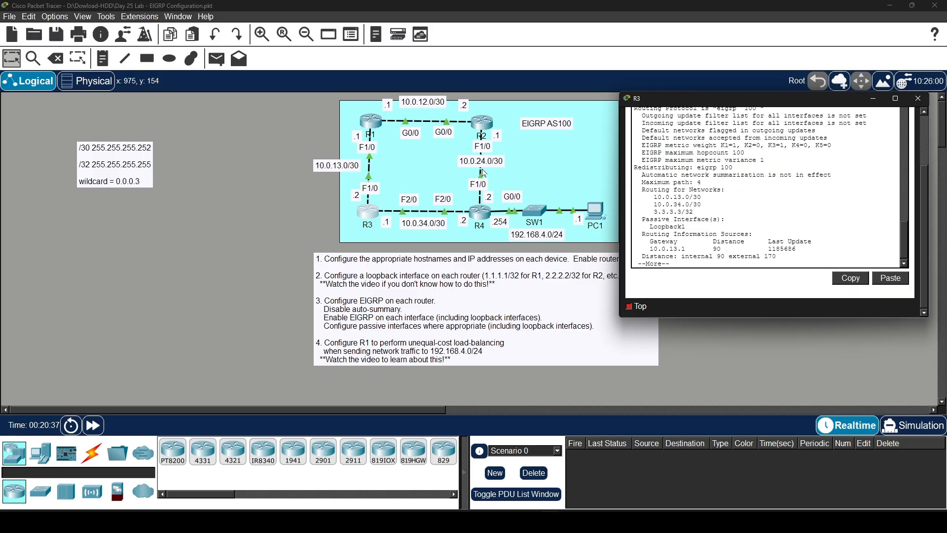
pyautogui.moveTo(693, 204); pyautogui.dragTo(646, 198)
pyautogui.moveTo(696, 256); pyautogui.dragTo(639, 227)
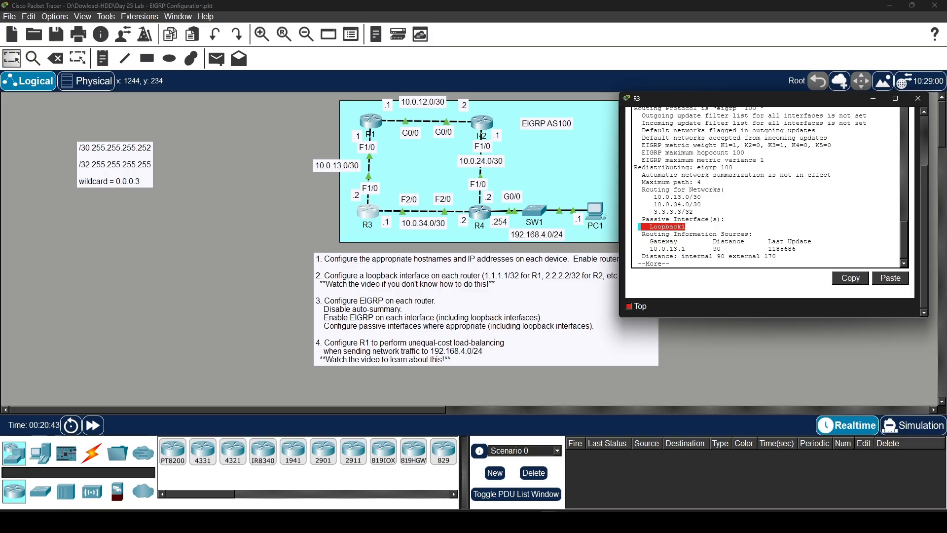
pyautogui.moveTo(694, 212); pyautogui.dragTo(637, 189)
pyautogui.click(918, 98)
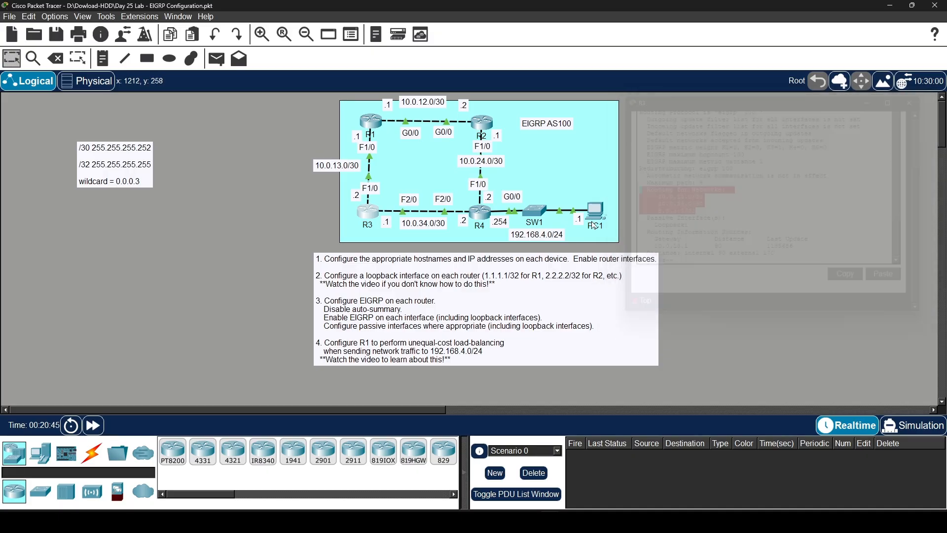
# Step: Open R4's command line and enter router configuration mode for EIGRP 100
pyautogui.click(482, 218)
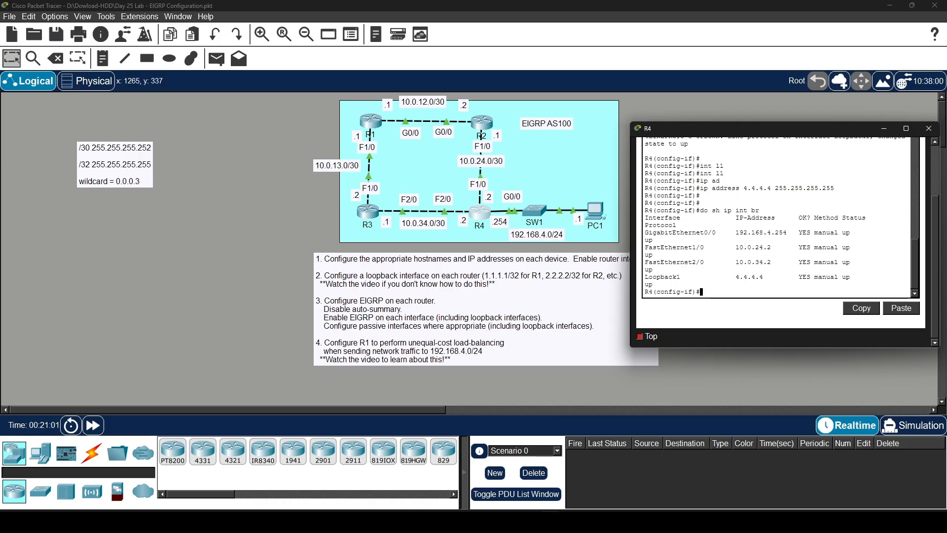
pyautogui.write('router eigrp 100')
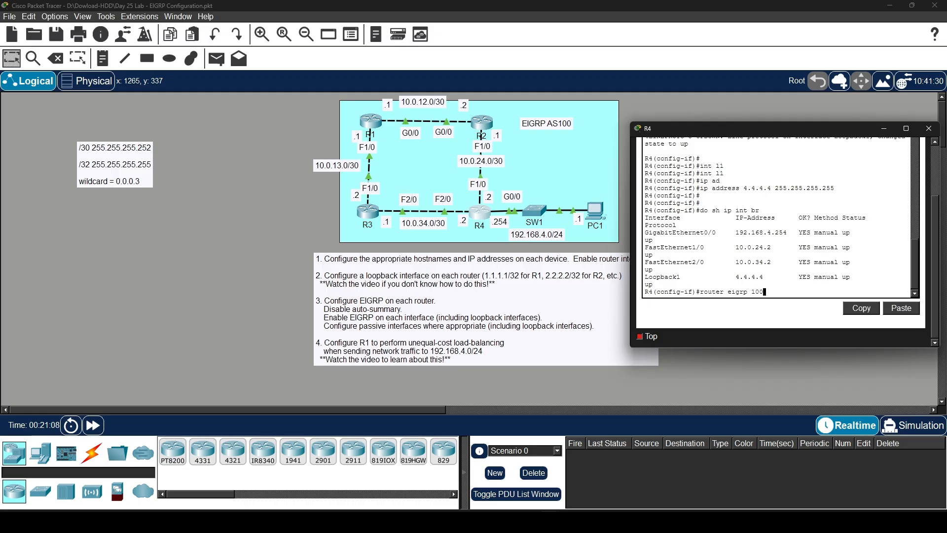
pyautogui.press('Return')
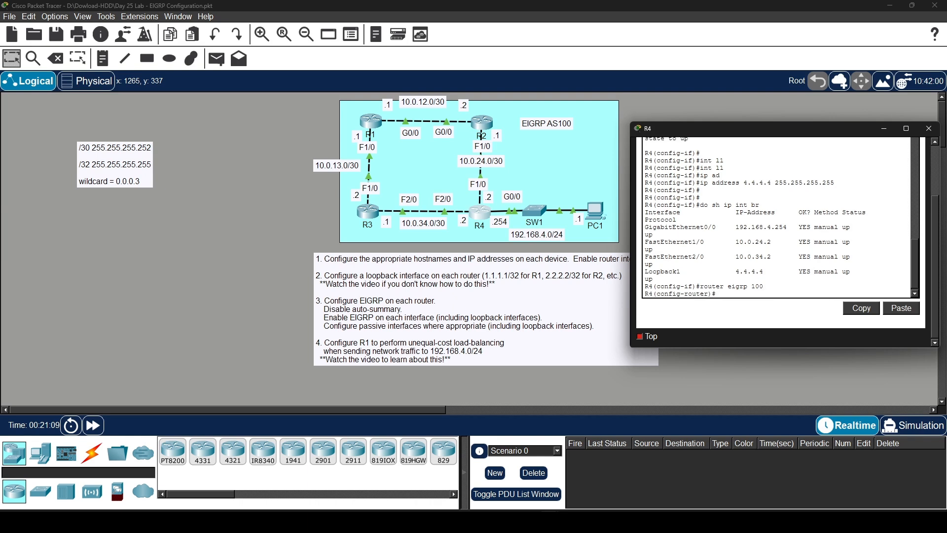
# Step: Add network 10.0.24.0 with wildcard mask 0.0.0.3 to R4's EIGRP configuration
pyautogui.write('net')
pyautogui.press('Tab')
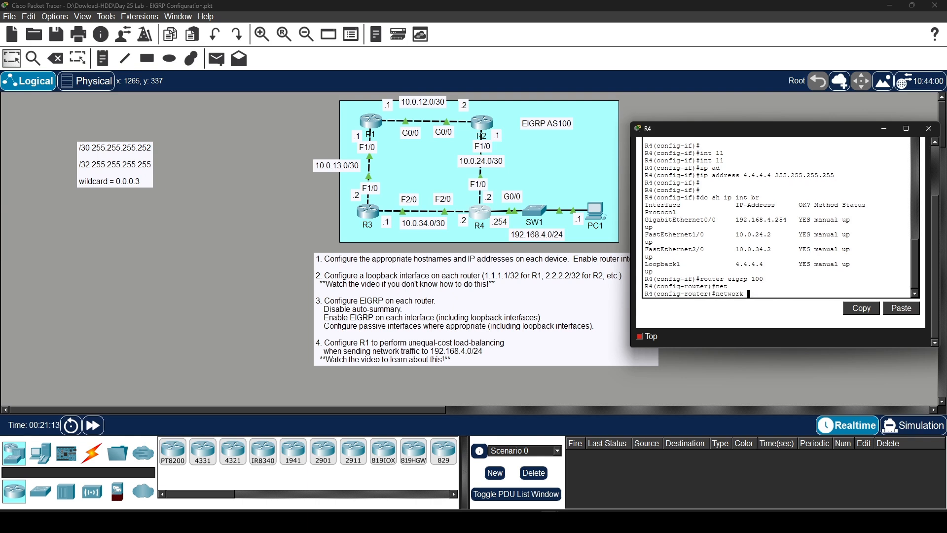
pyautogui.write('10.0.24.0 0.0.0.3')
pyautogui.press('Return')
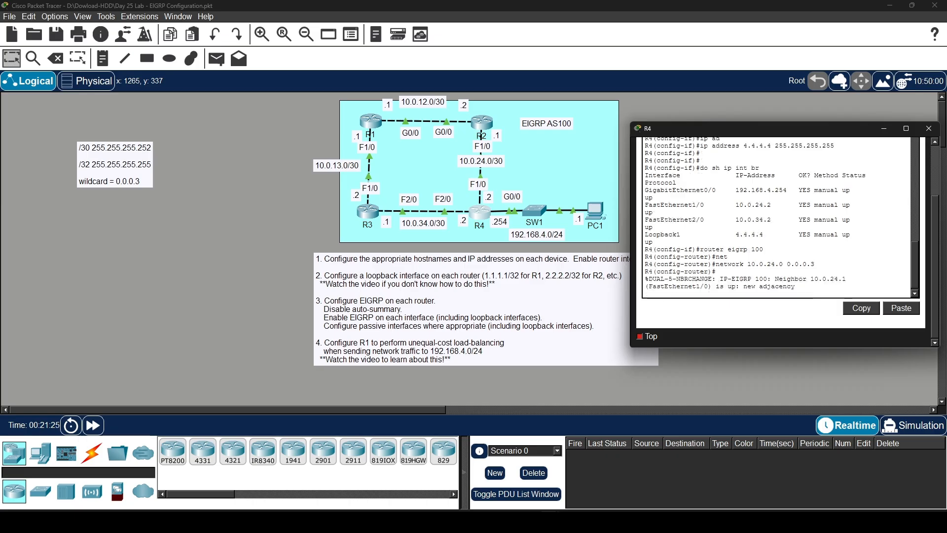
# Step: Reuse the previous network command to add 10.0.34.0 with wildcard mask 0.0.0.3 on R4, and run it a second time
pyautogui.press('Up')
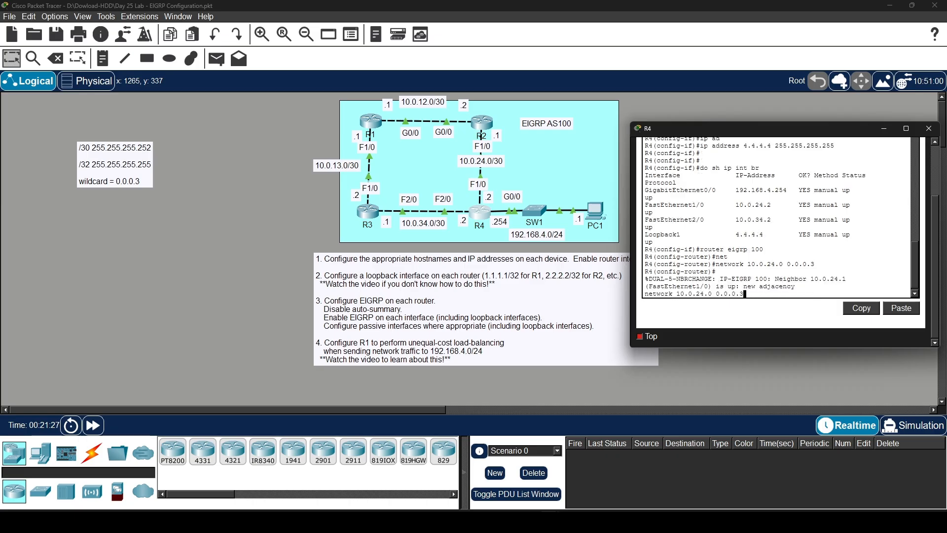
pyautogui.press('Left')
pyautogui.press('Left')
pyautogui.press('Left')
pyautogui.press('Left')
pyautogui.press('Left')
pyautogui.press('Left')
pyautogui.press('Left')
pyautogui.press('Left')
pyautogui.press('Left')
pyautogui.press('Left')
pyautogui.press('BackSpace')
pyautogui.press('BackSpace')
pyautogui.write('34')
pyautogui.press('Return')
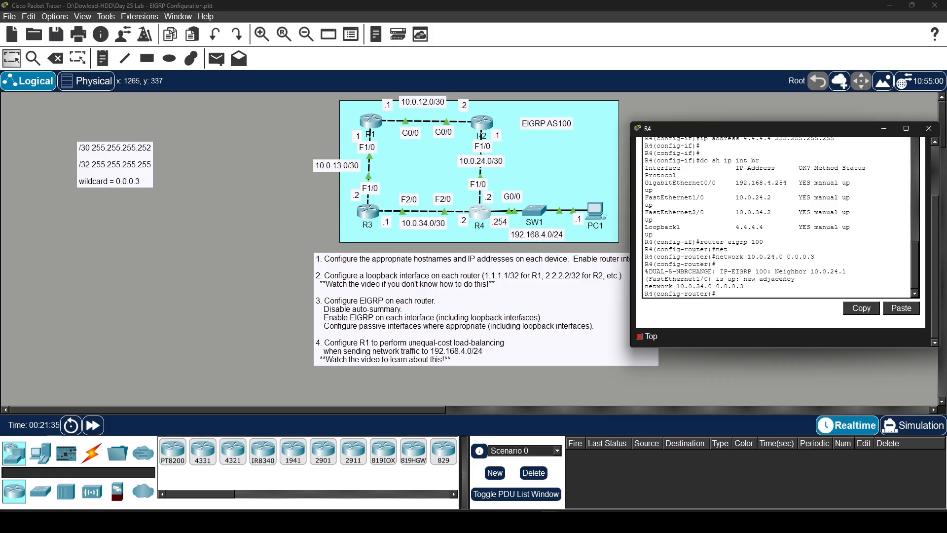
pyautogui.press('Up')
pyautogui.press('Return')
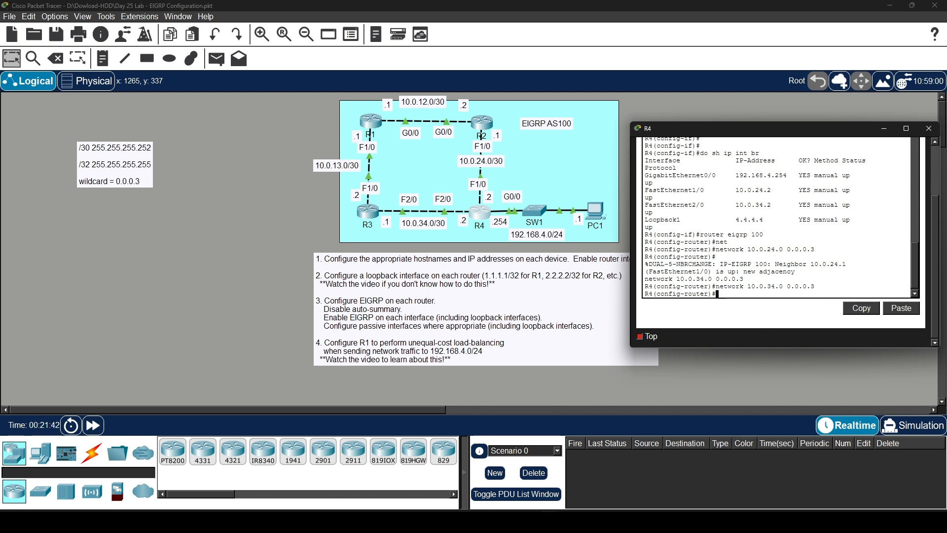
# Step: Recall R4's last network command and rewrite its address for the 192.168.4.0 network
pyautogui.press('Up')
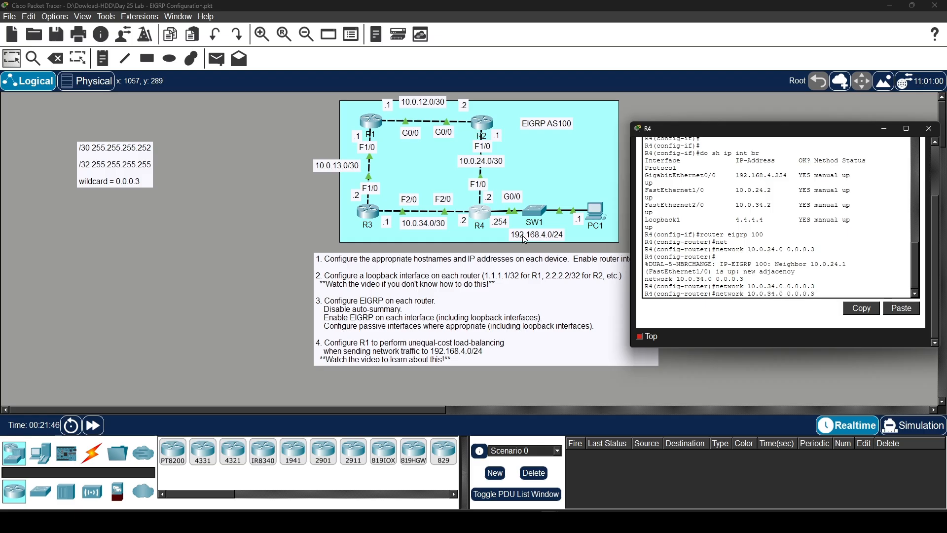
pyautogui.press('BackSpace')
pyautogui.press('BackSpace')
pyautogui.press('BackSpace')
pyautogui.press('BackSpace')
pyautogui.press('BackSpace')
pyautogui.press('BackSpace')
pyautogui.write('92.168.')
pyautogui.write('4.0')
pyautogui.press('BackSpace')
pyautogui.write('0')
pyautogui.click(833, 294)
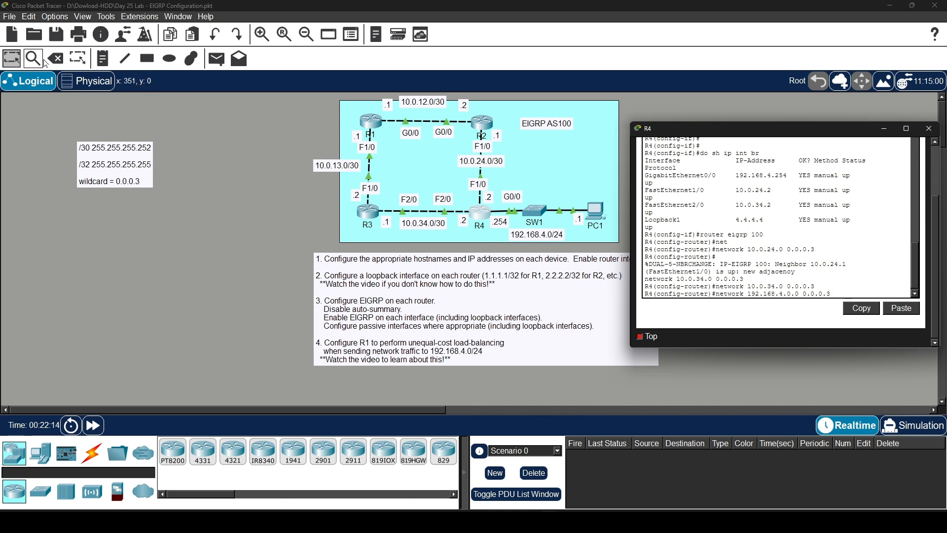
# Step: Add a workspace note below the wildcard note reading "/24 = 255.255.255.0 255-0 = 255"
pyautogui.click(104, 68)
pyautogui.click(102, 67)
pyautogui.click(94, 207)
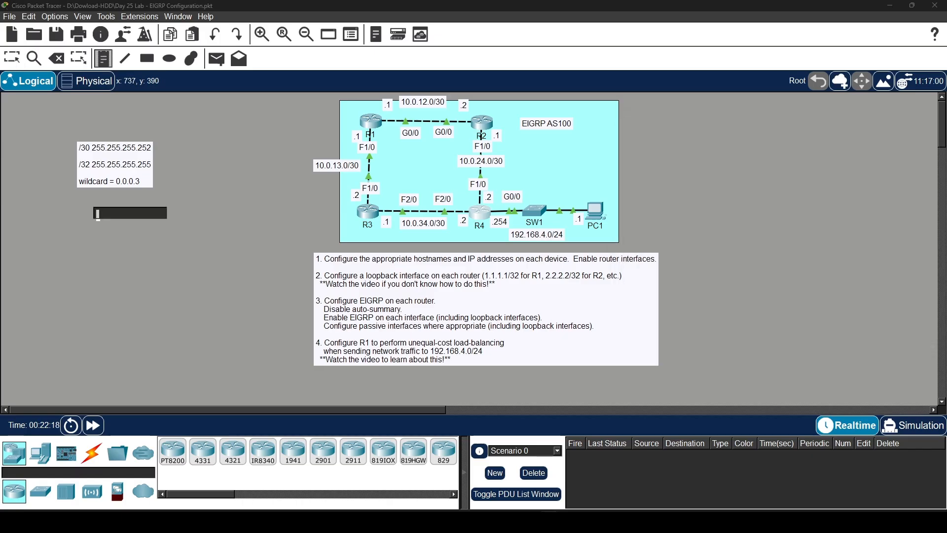
pyautogui.write('/2')
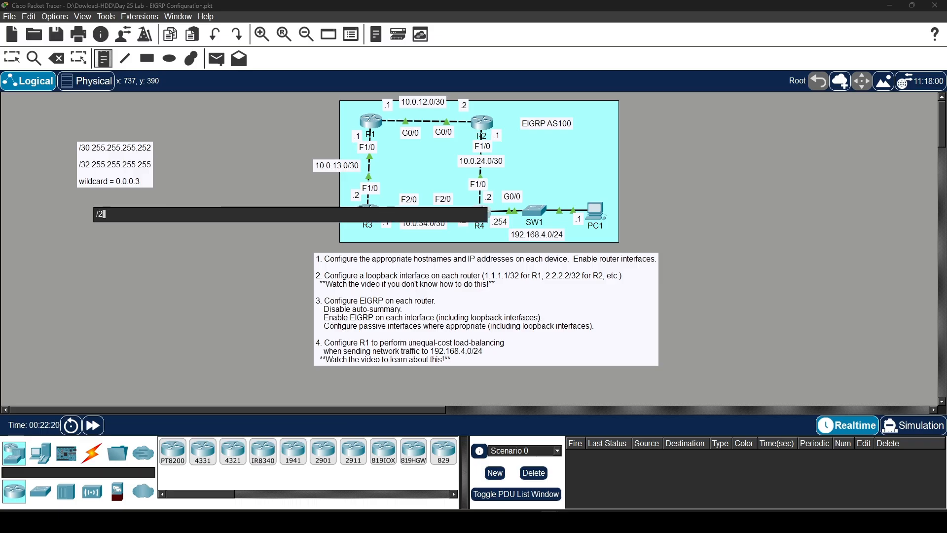
pyautogui.write('4 = 255.255.255.')
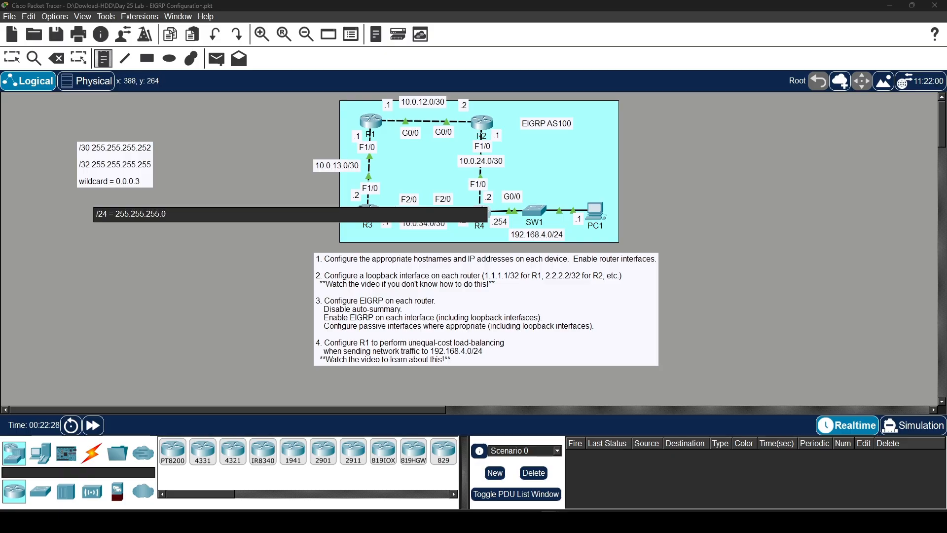
pyautogui.write('0 =')
pyautogui.write(' 255.')
pyautogui.write('0')
pyautogui.write(' = 255')
pyautogui.press('Escape')
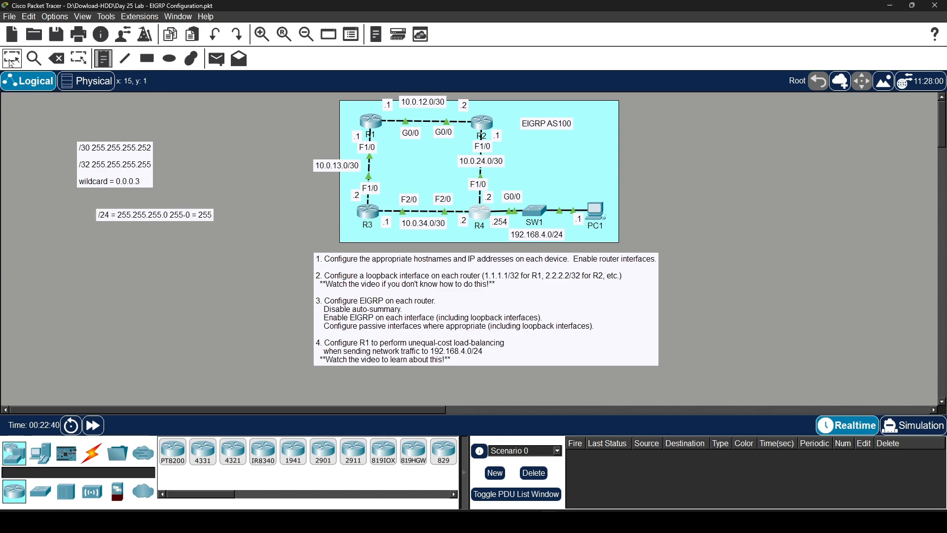
# Step: Return to R4's command line, correct the pending command to network 192.168.4.0 with wildcard mask 0.0.0.255, and run it
pyautogui.click(484, 220)
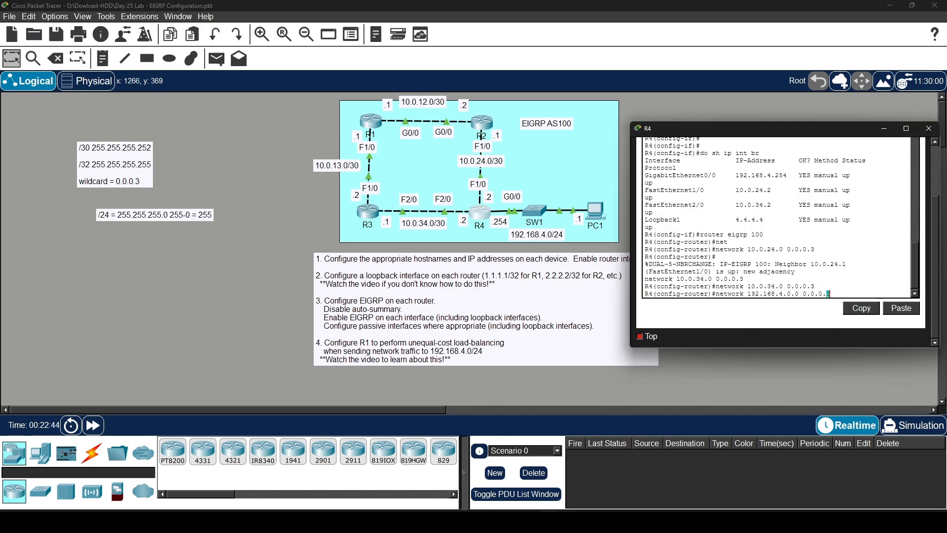
pyautogui.press('Left')
pyautogui.press('Left')
pyautogui.press('Left')
pyautogui.press('Left')
pyautogui.press('Left')
pyautogui.press('Left')
pyautogui.press('Left')
pyautogui.press('Left')
pyautogui.press('Left')
pyautogui.press('BackSpace')
pyautogui.write('0')
pyautogui.press('Delete')
pyautogui.press('Delete')
pyautogui.press('Delete')
pyautogui.press('BackSpace')
pyautogui.press('BackSpace')
pyautogui.press('BackSpace')
pyautogui.press('BackSpace')
pyautogui.press('BackSpace')
pyautogui.write('0.0')
pyautogui.press('Return')
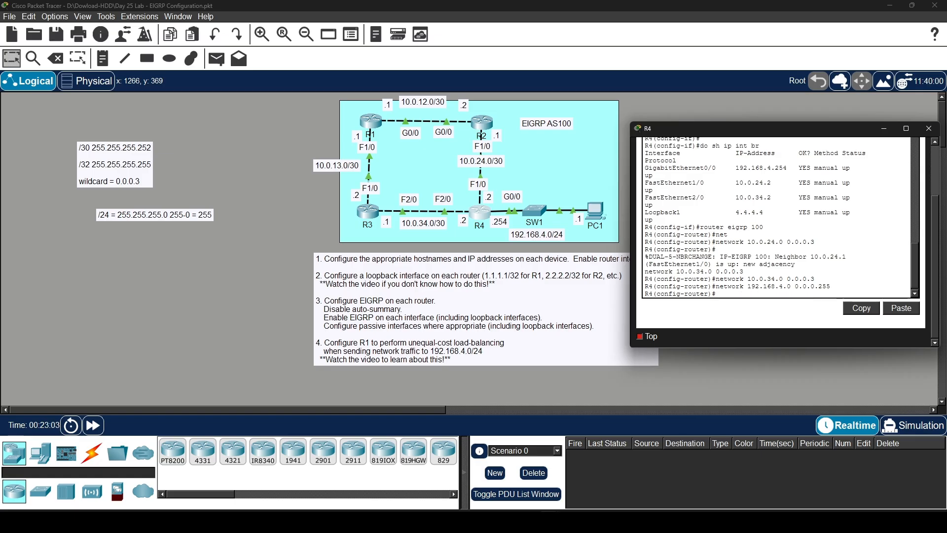
# Step: Add network 4.4.4.4 with wildcard mask 0.0.0.0 to R4's EIGRP configuration
pyautogui.write('1')
pyautogui.press('BackSpace')
pyautogui.write('net')
pyautogui.press('Tab')
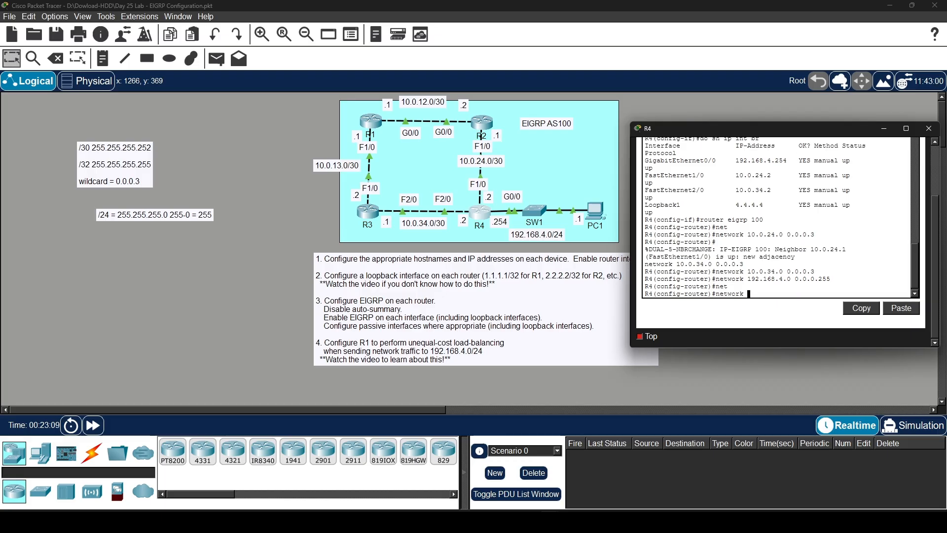
pyautogui.write('4.4.4')
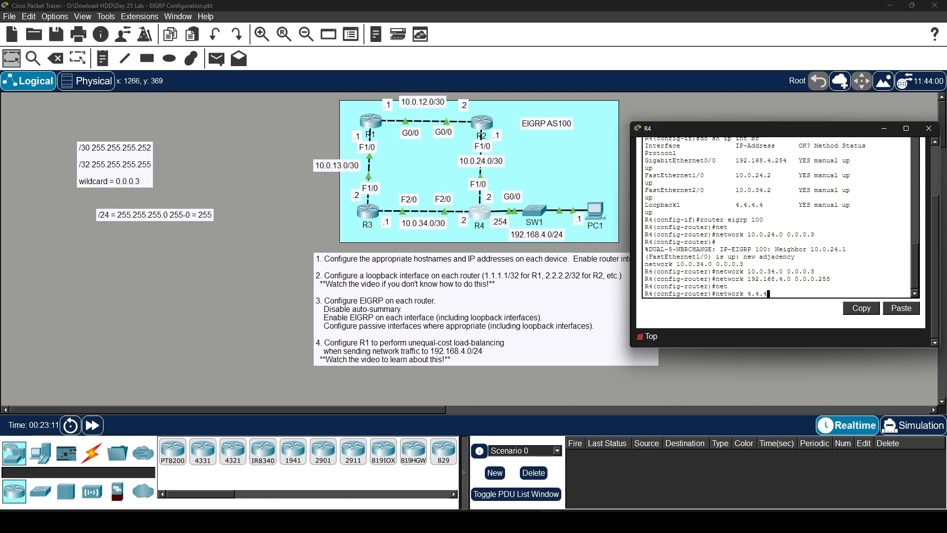
pyautogui.write('.4 0.0.0.0')
pyautogui.press('Return')
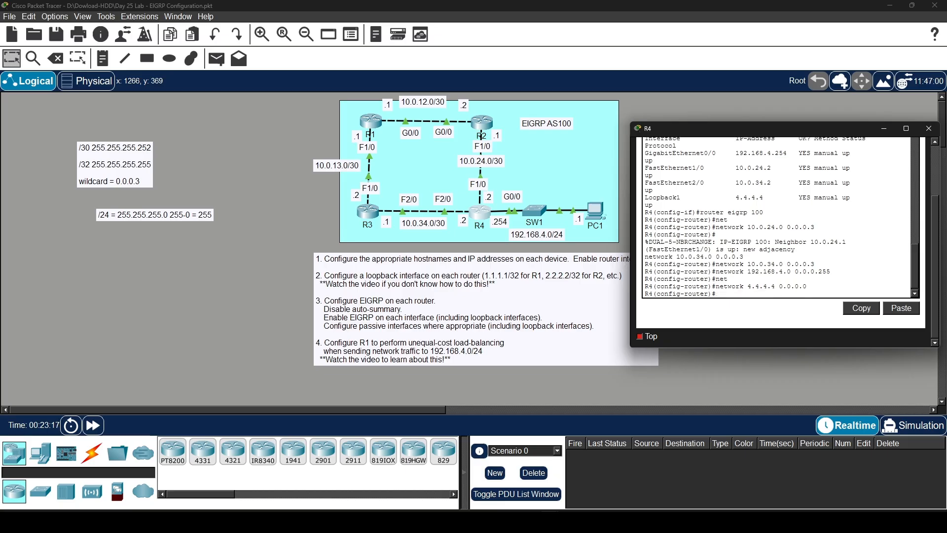
# Step: Display R4's IP routing protocol details, look back over the entered EIGRP commands, and close R4's window
pyautogui.write('do sh ip ')
pyautogui.write('ro')
pyautogui.press('Return')
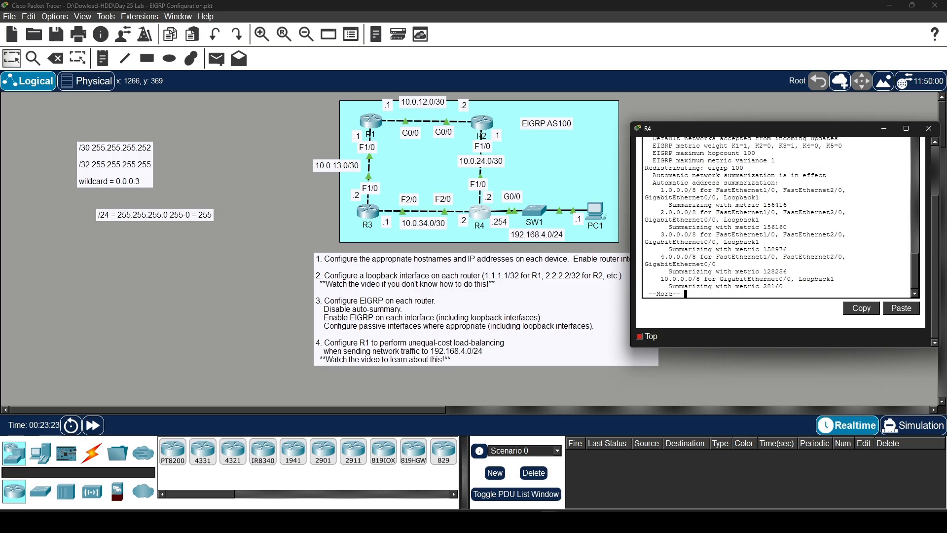
pyautogui.moveTo(922, 271); pyautogui.dragTo(922, 239)
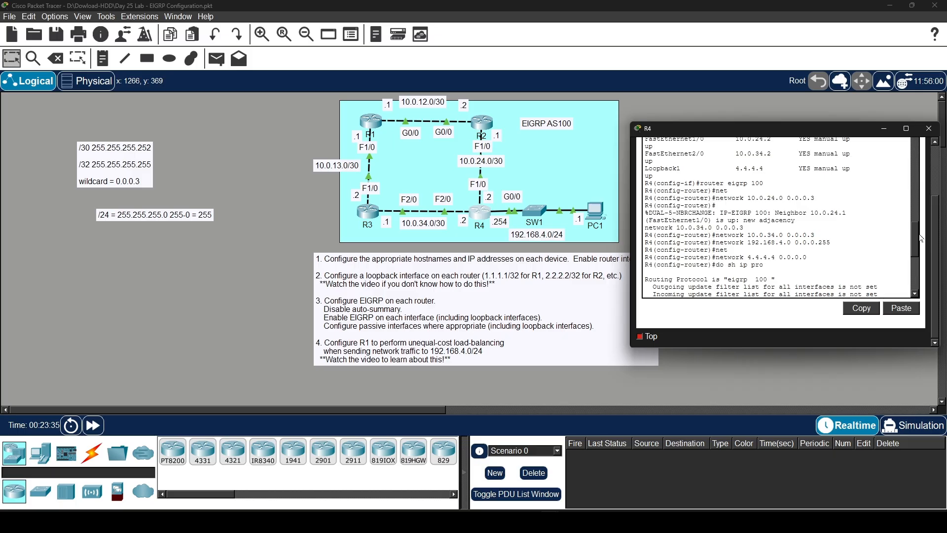
pyautogui.click(929, 128)
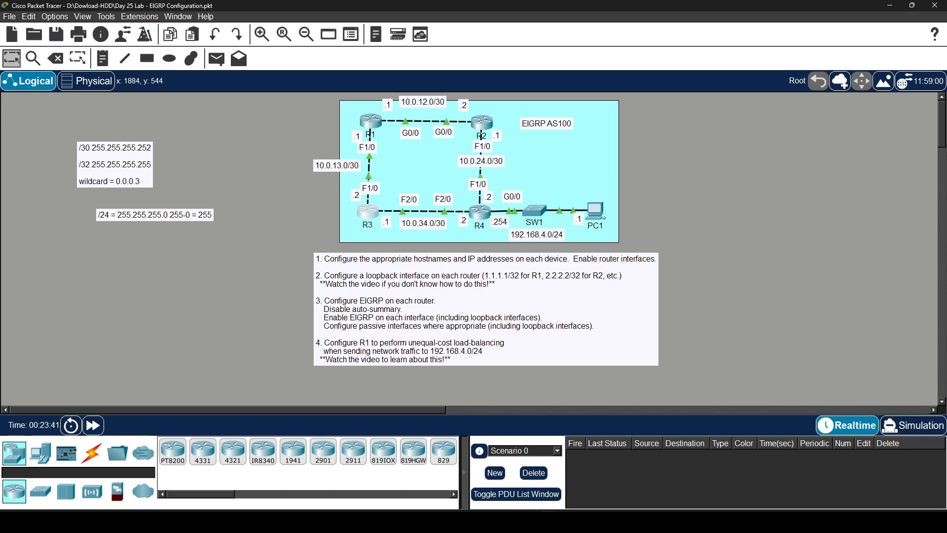
# Step: Reopen R3's command line and review its EIGRP summarization setting, networks and passive interface
pyautogui.moveTo(946, 129); pyautogui.dragTo(723, 114)
pyautogui.scroll(2, 735, 197)
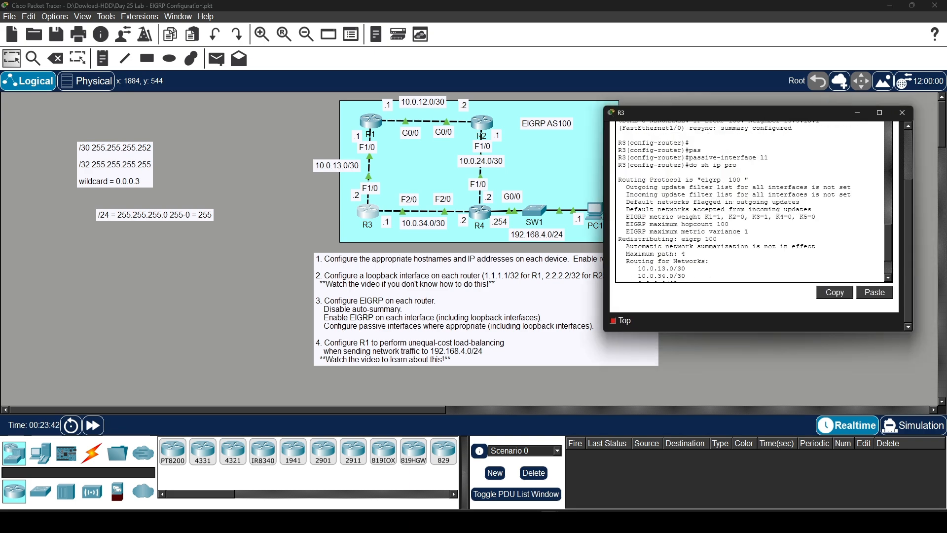
pyautogui.scroll(-3, 750, 207)
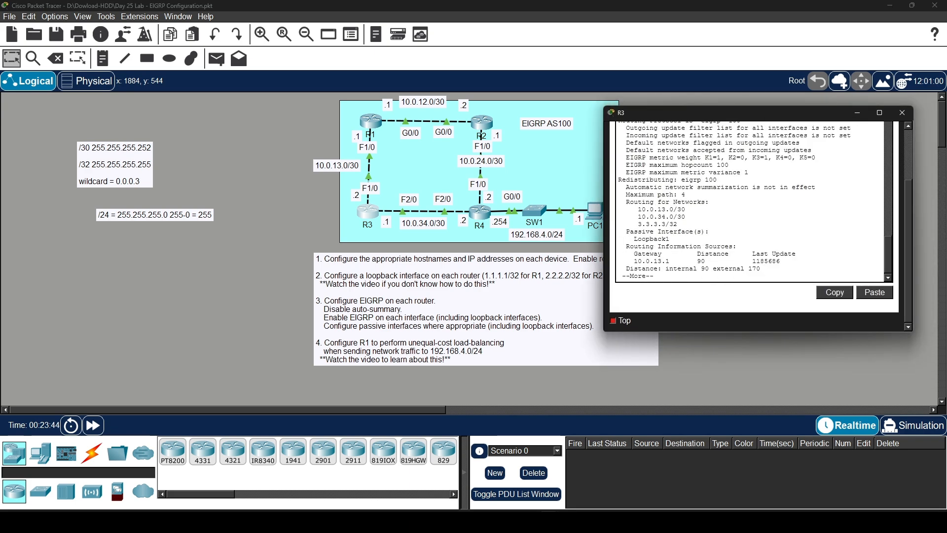
# Step: Close R3's window, return to R4's command line, and read the EIGRP protocol details through to the end
pyautogui.click(903, 113)
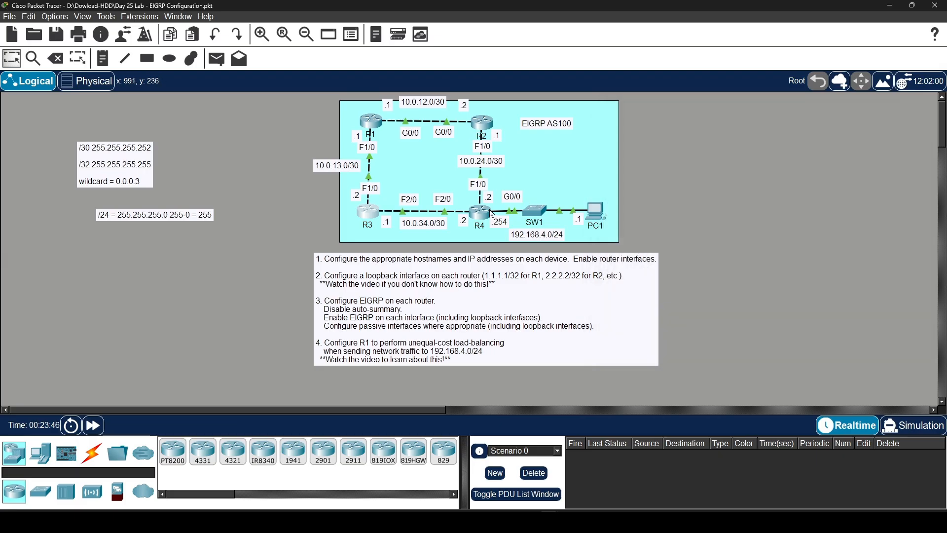
pyautogui.moveTo(946, 183); pyautogui.dragTo(755, 150)
pyautogui.scroll(-1, 776, 262)
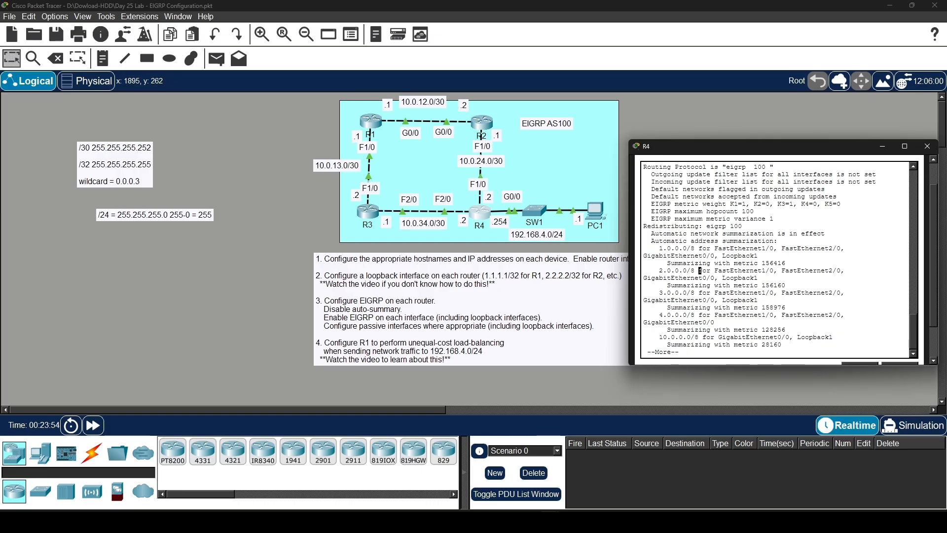
pyautogui.click(931, 150)
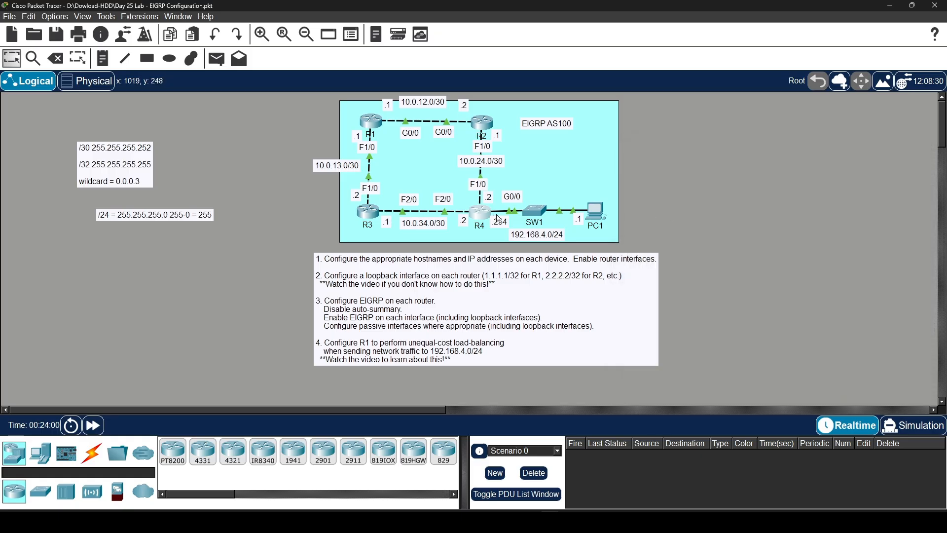
pyautogui.click(481, 221)
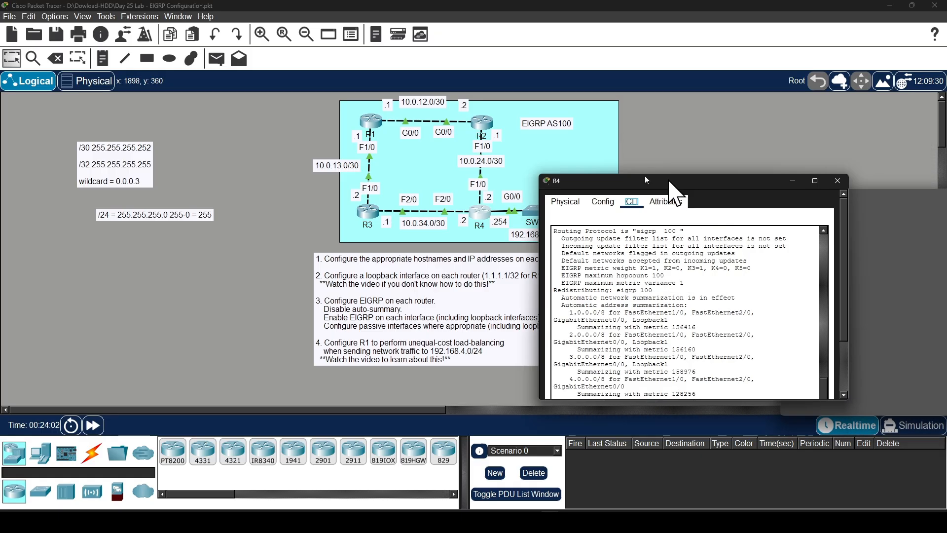
pyautogui.press('space')
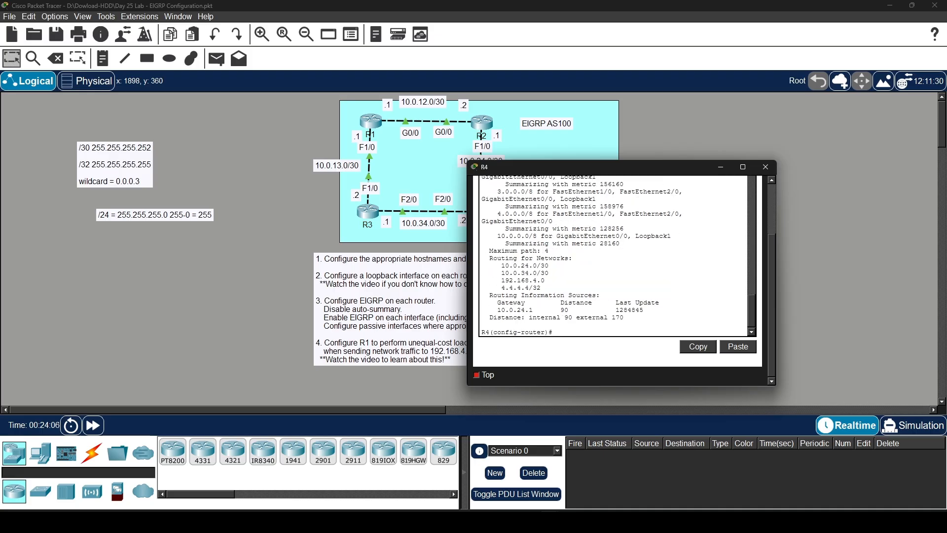
# Step: Make interface loopback 1 passive in R4's EIGRP configuration
pyautogui.write('pas')
pyautogui.press('Tab')
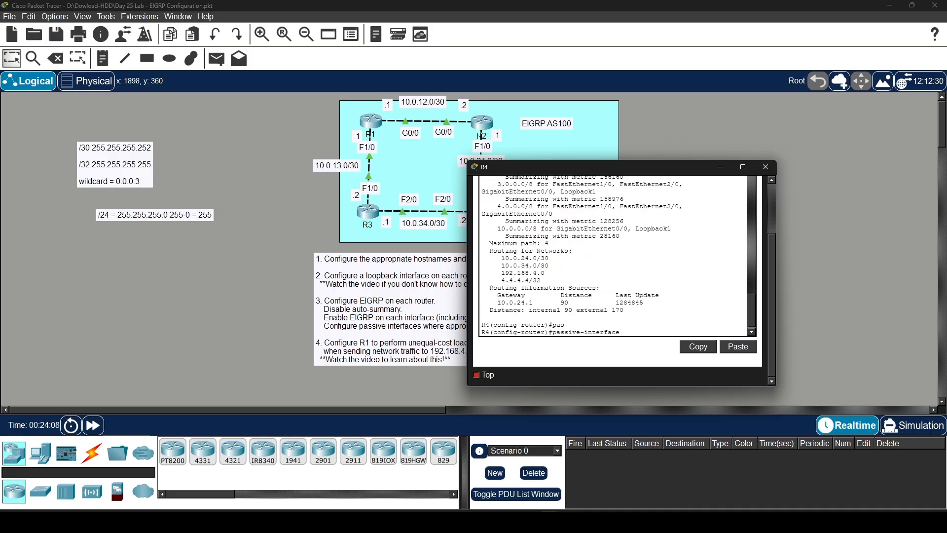
pyautogui.write('l1')
pyautogui.press('Return')
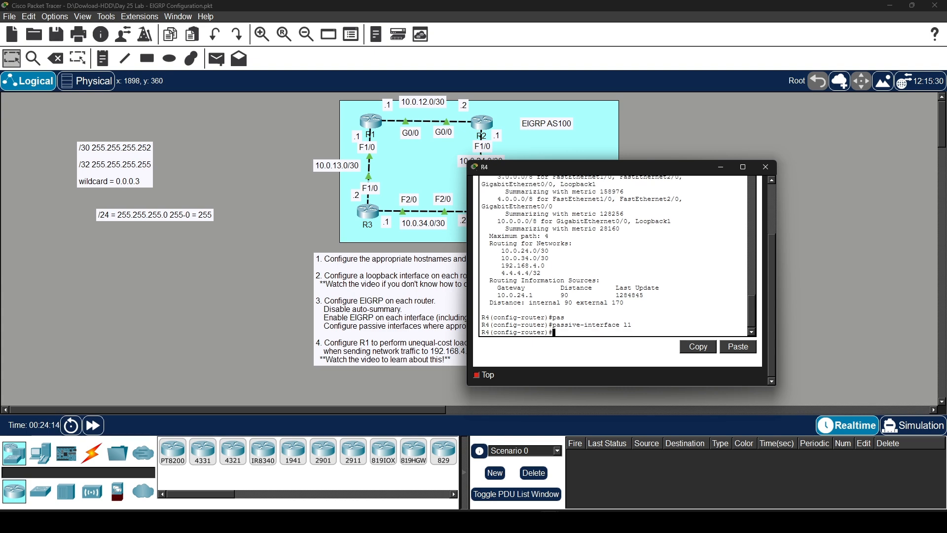
pyautogui.scroll(8, 613, 256)
pyautogui.scroll(-8, 614, 257)
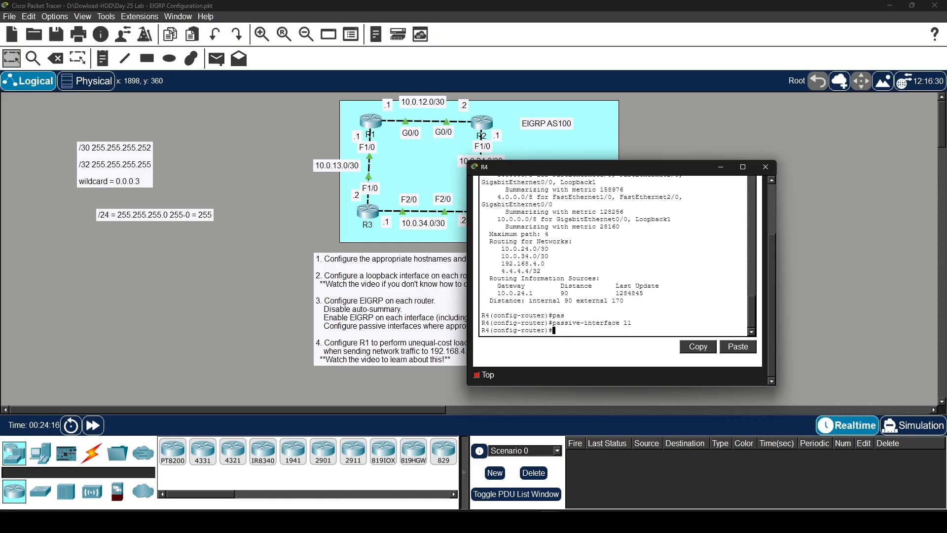
# Step: Disable automatic network summarization in R4's EIGRP configuration
pyautogui.write('no au')
pyautogui.press('Tab')
pyautogui.press('Return')
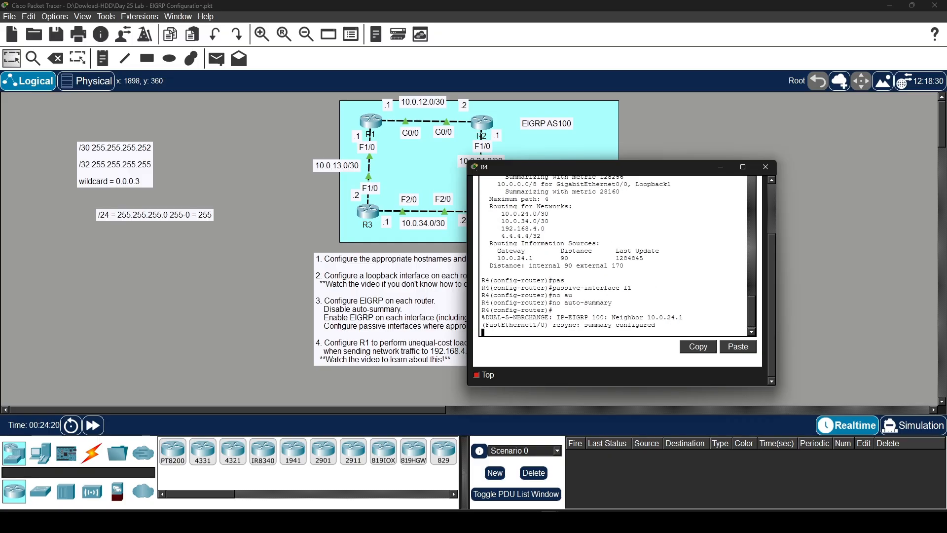
pyautogui.press('Return')
pyautogui.press('Return')
# Step: Display R4's IP routing protocol details, review its summarization setting, networks and passive interface, and close R4's window
pyautogui.press('Up')
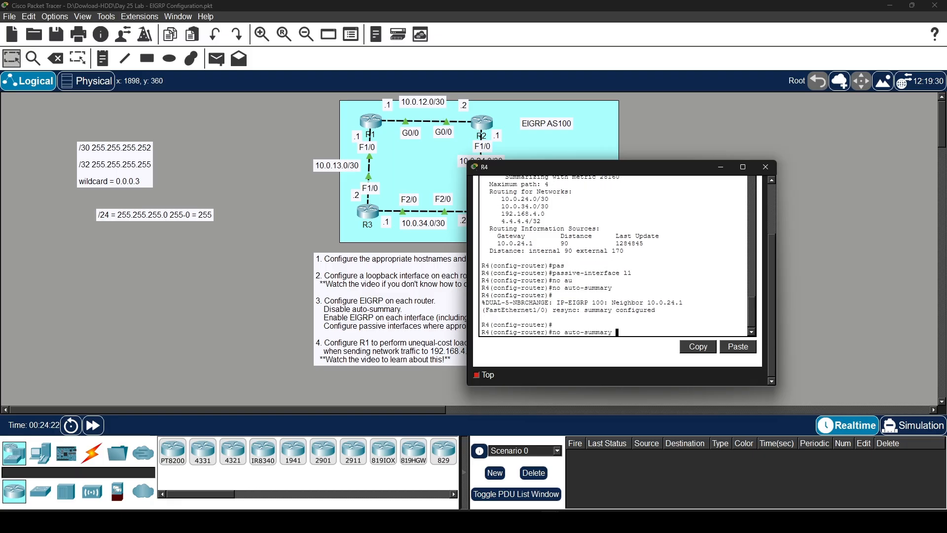
pyautogui.press('BackSpace')
pyautogui.press('BackSpace')
pyautogui.press('BackSpace')
pyautogui.press('BackSpace')
pyautogui.press('BackSpace')
pyautogui.press('BackSpace')
pyautogui.press('BackSpace')
pyautogui.press('BackSpace')
pyautogui.press('BackSpace')
pyautogui.press('BackSpace')
pyautogui.press('BackSpace')
pyautogui.press('BackSpace')
pyautogui.press('BackSpace')
pyautogui.press('BackSpace')
pyautogui.press('BackSpace')
pyautogui.write('do sh ip pro')
pyautogui.press('Return')
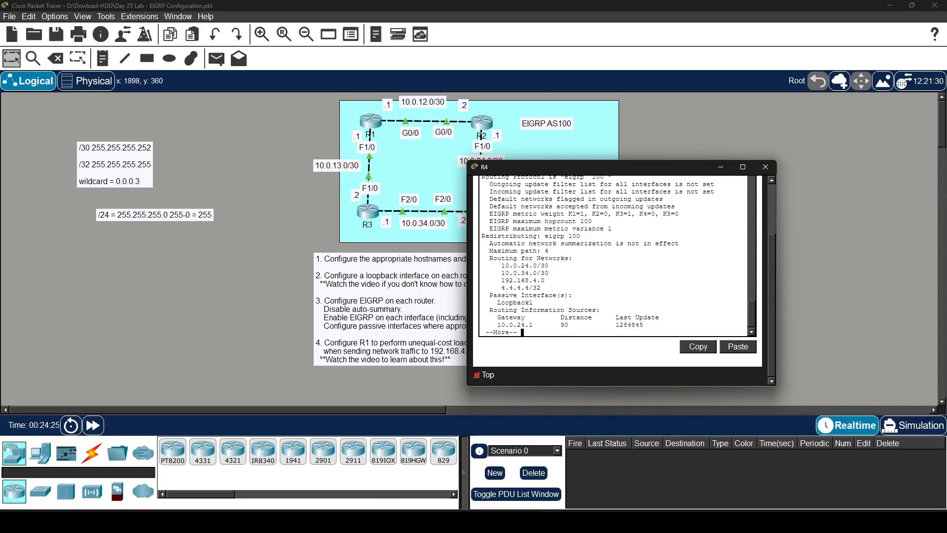
pyautogui.moveTo(541, 287); pyautogui.dragTo(489, 265)
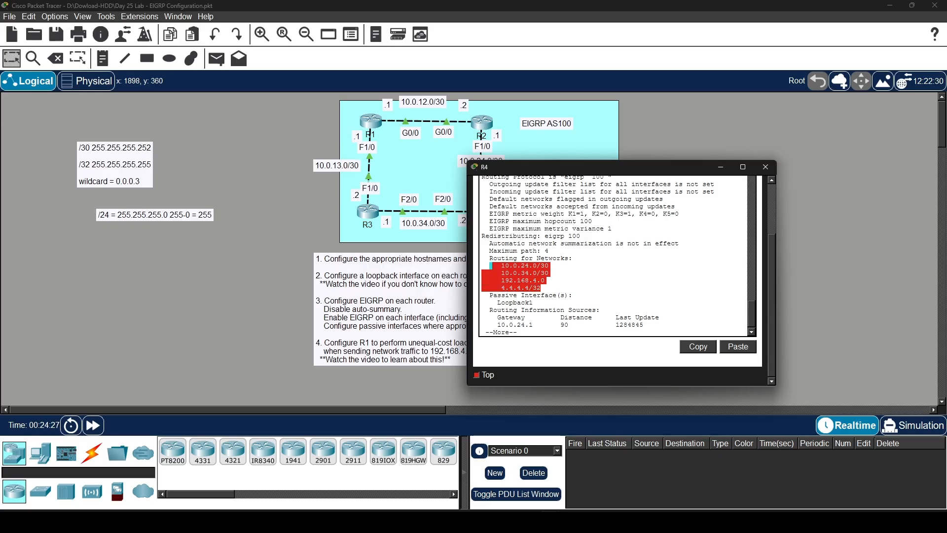
pyautogui.press('space')
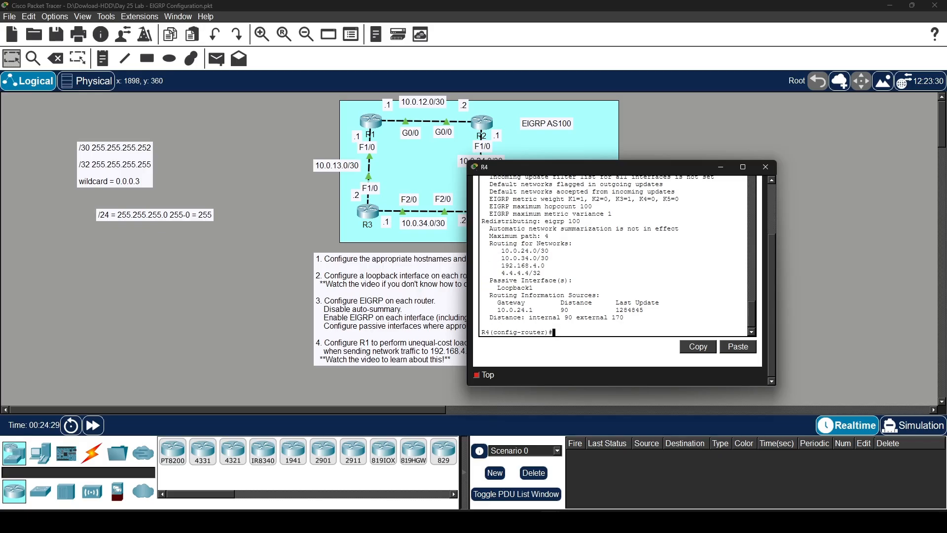
pyautogui.moveTo(750, 314)
pyautogui.mouseDown()
pyautogui.moveTo(755, 266)
pyautogui.moveTo(756, 308)
pyautogui.mouseUp()
pyautogui.scroll(1, 754, 271)
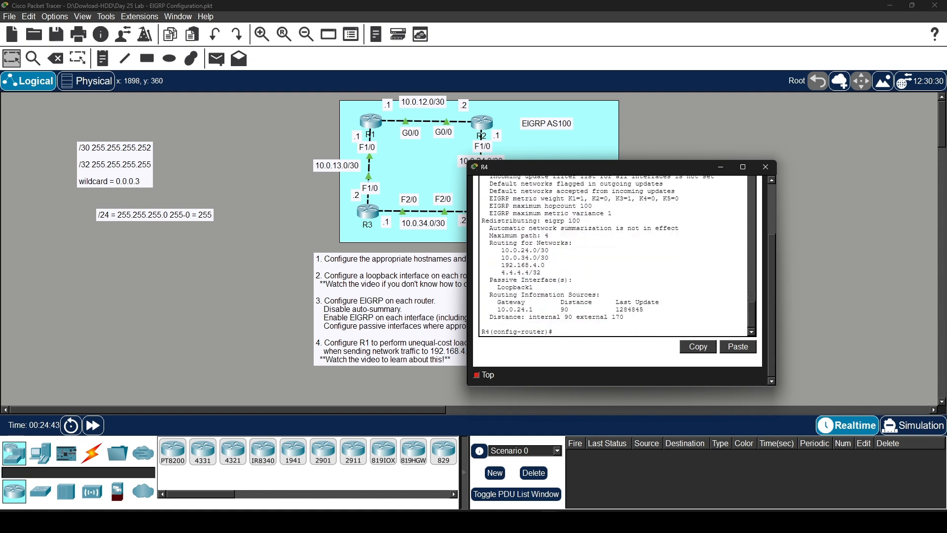
pyautogui.moveTo(489, 287)
pyautogui.mouseDown()
pyautogui.moveTo(587, 294)
pyautogui.moveTo(482, 288)
pyautogui.mouseUp()
pyautogui.click(766, 166)
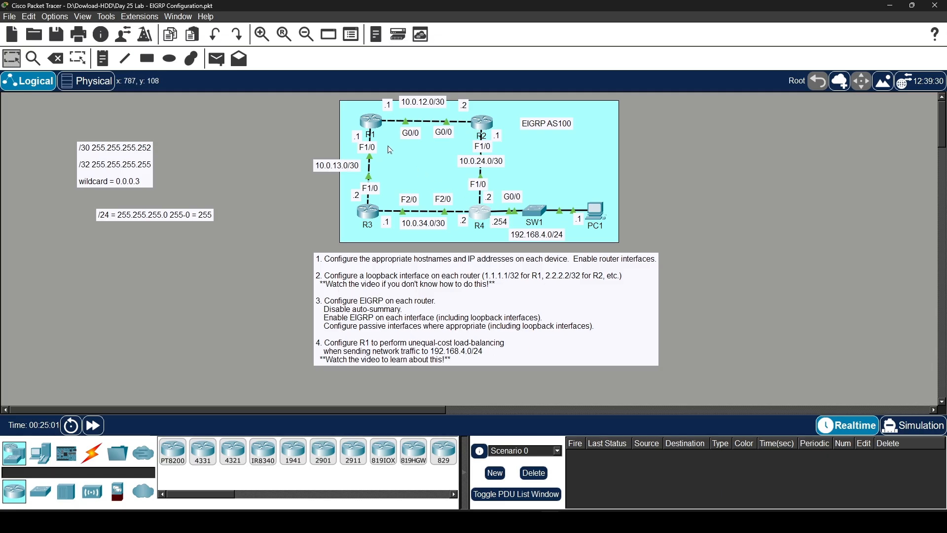
# Step: Open R1's command line and set the EIGRP variance to 2
pyautogui.click(367, 123)
pyautogui.moveTo(946, 180); pyautogui.dragTo(648, 117)
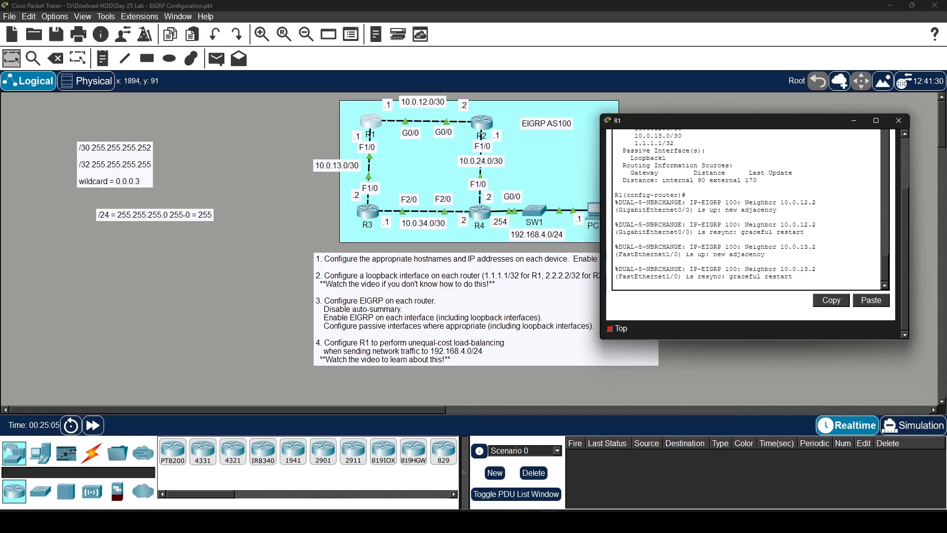
pyautogui.press('Return')
pyautogui.press('Return')
pyautogui.press('Return')
pyautogui.press('Return')
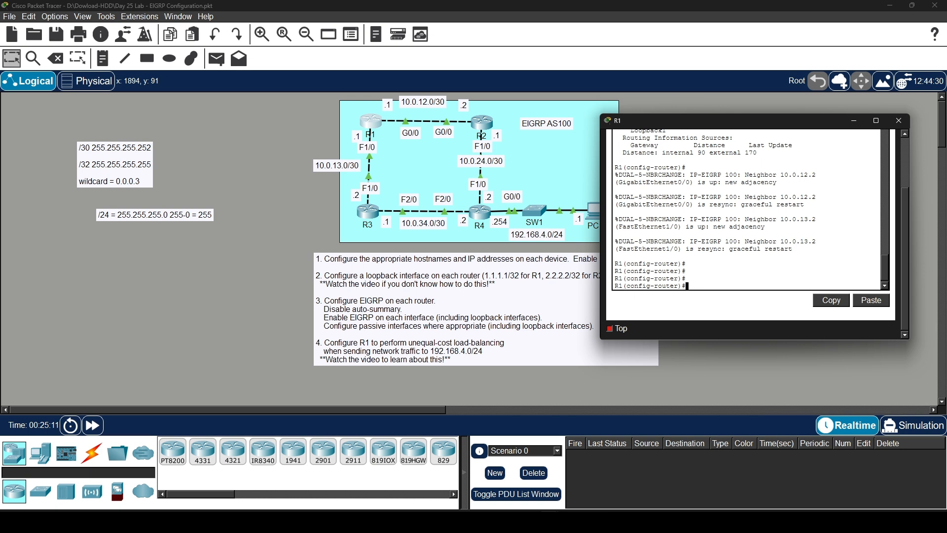
pyautogui.write('route')
pyautogui.press('Tab')
pyautogui.write('2')
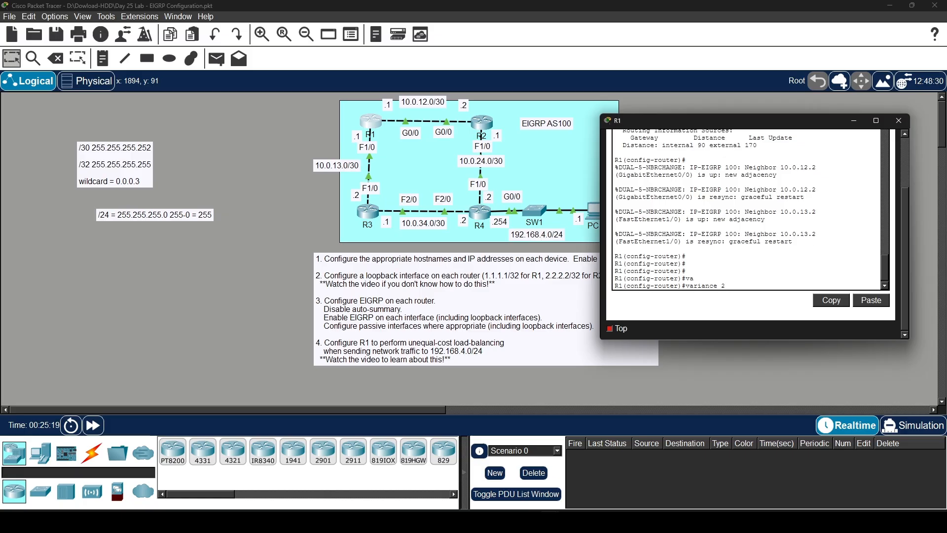
pyautogui.press('Return')
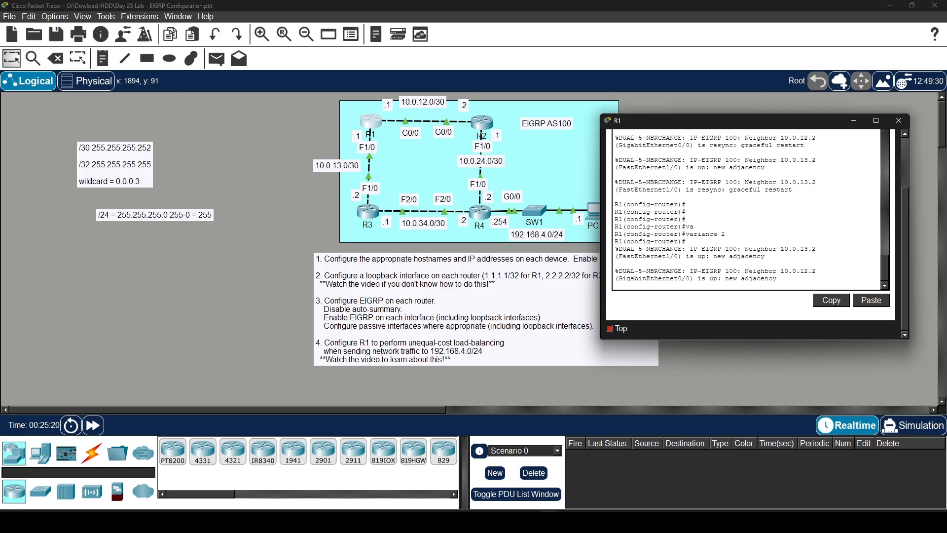
# Step: Examine the EIGRP neighbor messages logged on R1 after the variance command
pyautogui.moveTo(817, 249)
pyautogui.mouseDown()
pyautogui.moveTo(662, 249)
pyautogui.moveTo(801, 249)
pyautogui.mouseUp()
pyautogui.moveTo(777, 278); pyautogui.dragTo(617, 249)
pyautogui.click(715, 256)
pyautogui.moveTo(888, 273); pyautogui.dragTo(887, 277)
pyautogui.moveTo(777, 277); pyautogui.dragTo(616, 247)
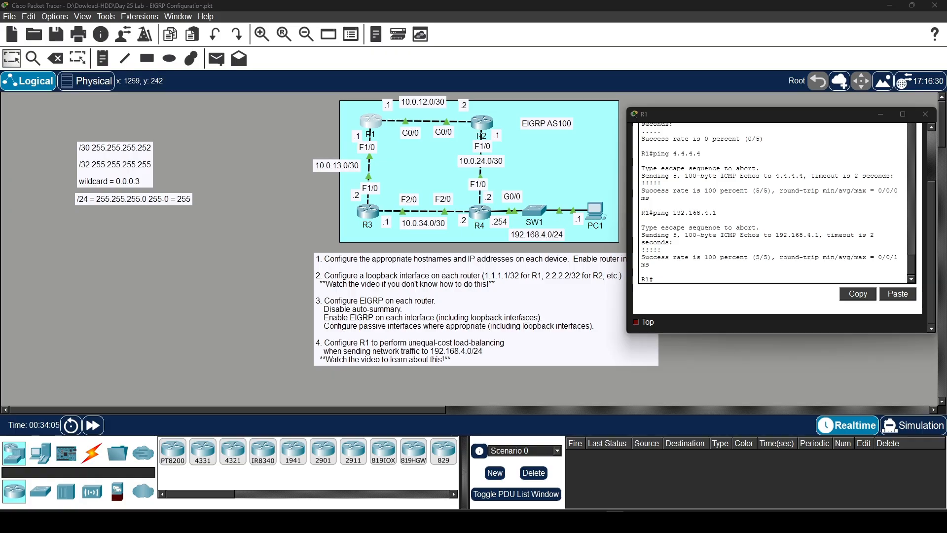
# Step: Review the earlier pings from R1 to 4.4.4.4 and 192.168.4.1 and compare their results
pyautogui.scroll(5, 773, 203)
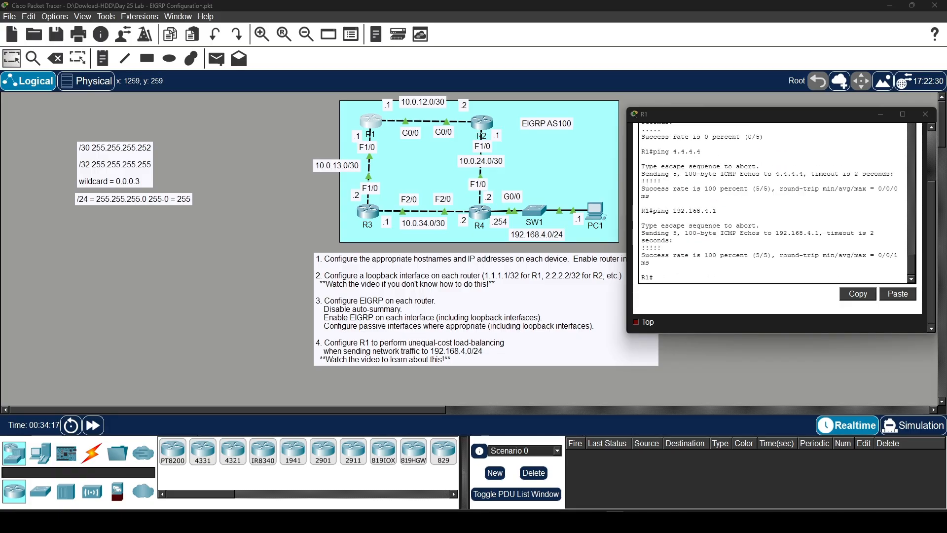
pyautogui.scroll(3, 777, 201)
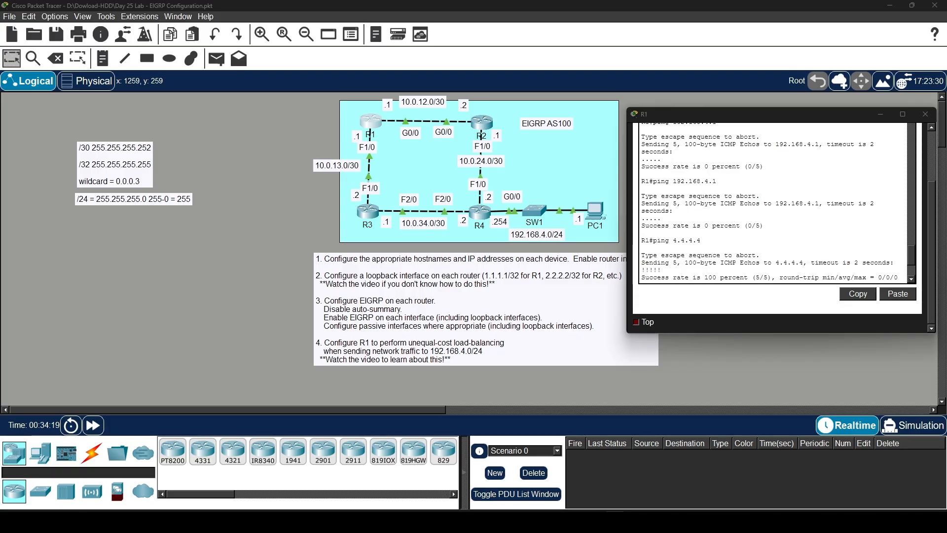
pyautogui.scroll(1, 774, 202)
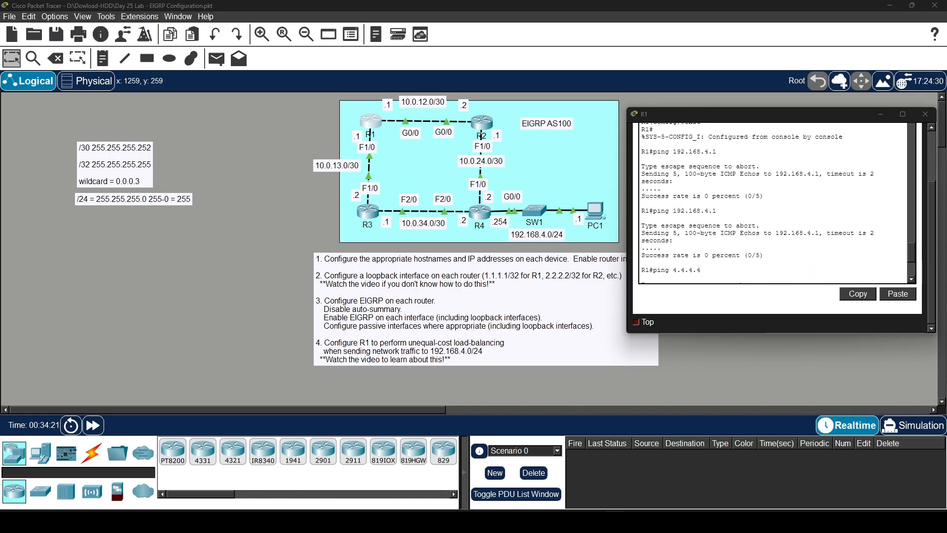
pyautogui.scroll(-1, 775, 202)
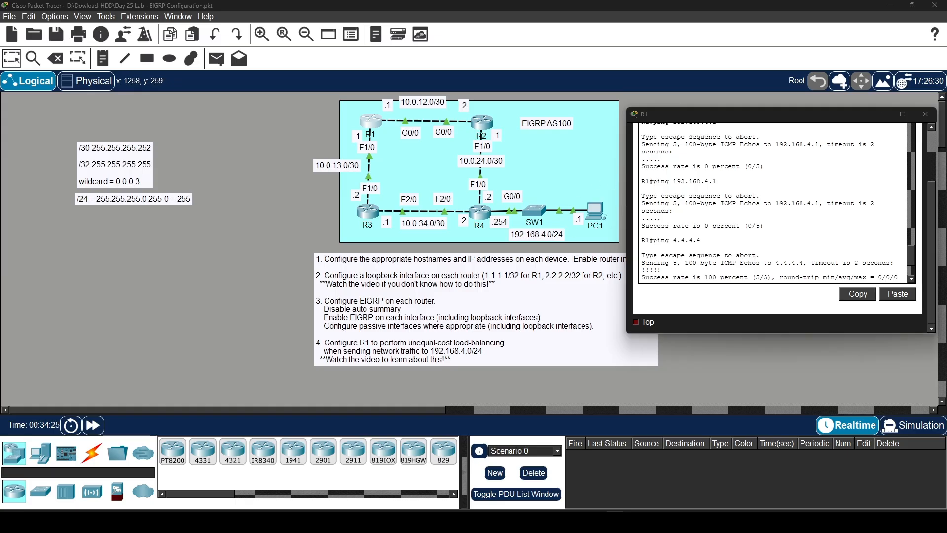
pyautogui.moveTo(702, 240); pyautogui.dragTo(670, 240)
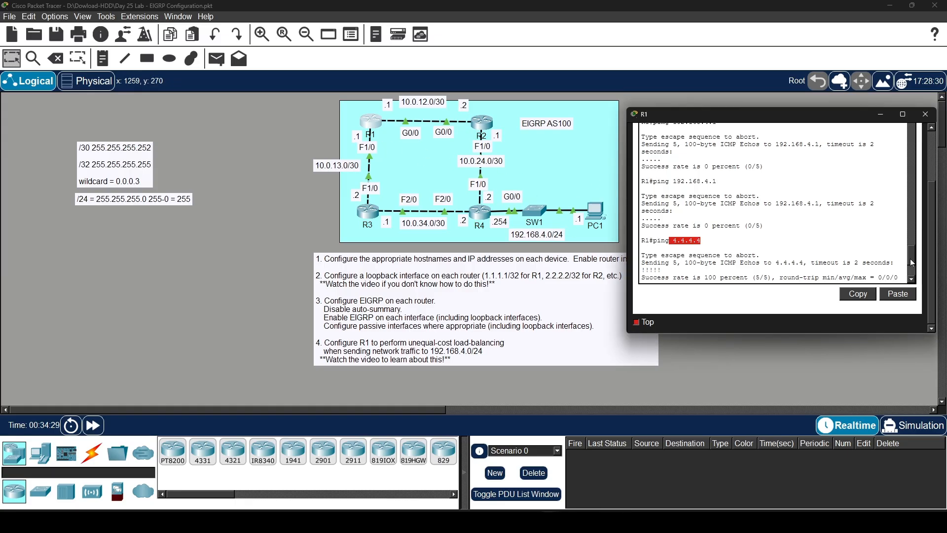
pyautogui.press('Up')
pyautogui.press('Up')
pyautogui.press('Return')
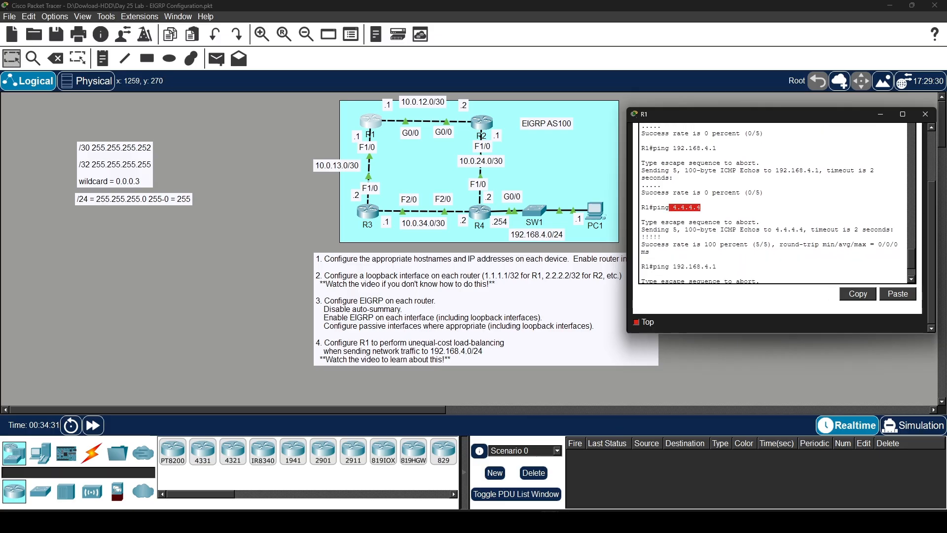
pyautogui.click(765, 244)
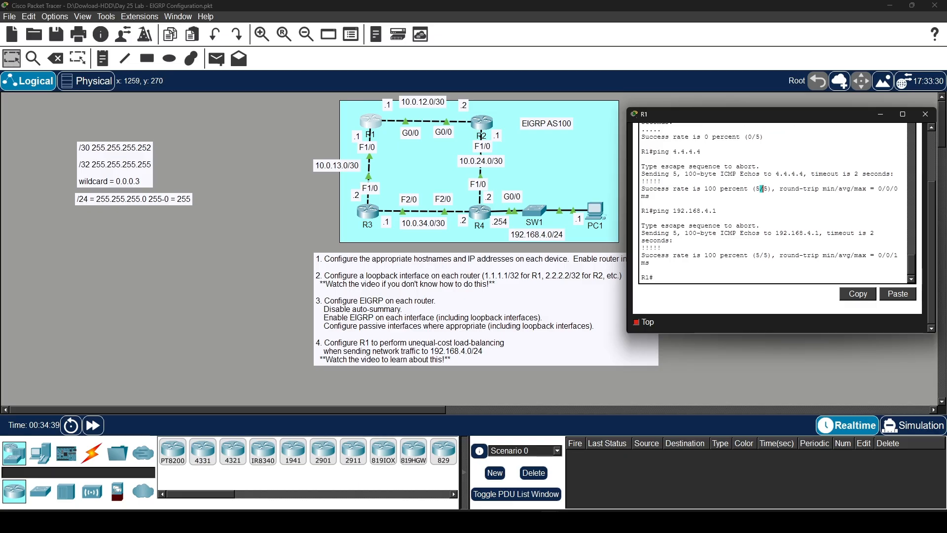
pyautogui.moveTo(719, 211); pyautogui.dragTo(561, 219)
# Step: Open PC1's configuration and check the FastEthernet0 IP settings and the default gateway
pyautogui.click(599, 215)
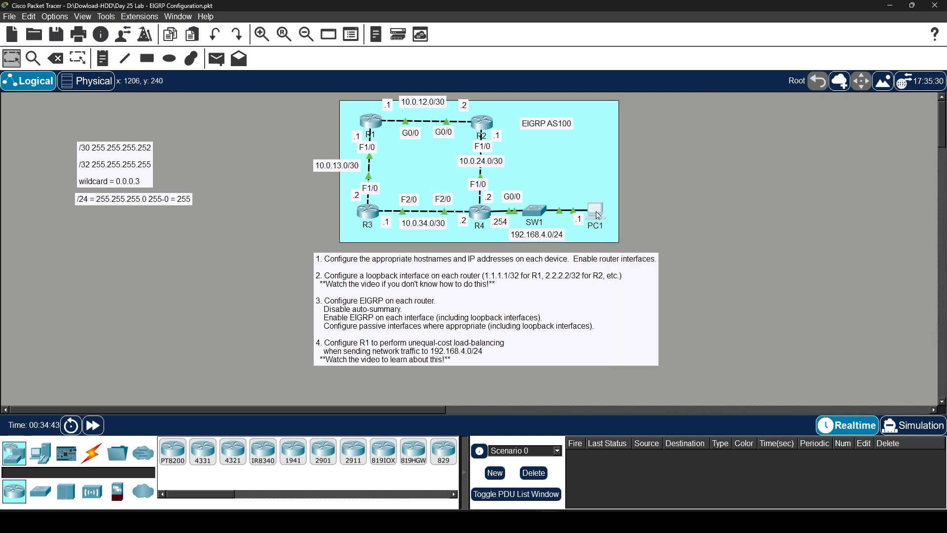
pyautogui.click(599, 215)
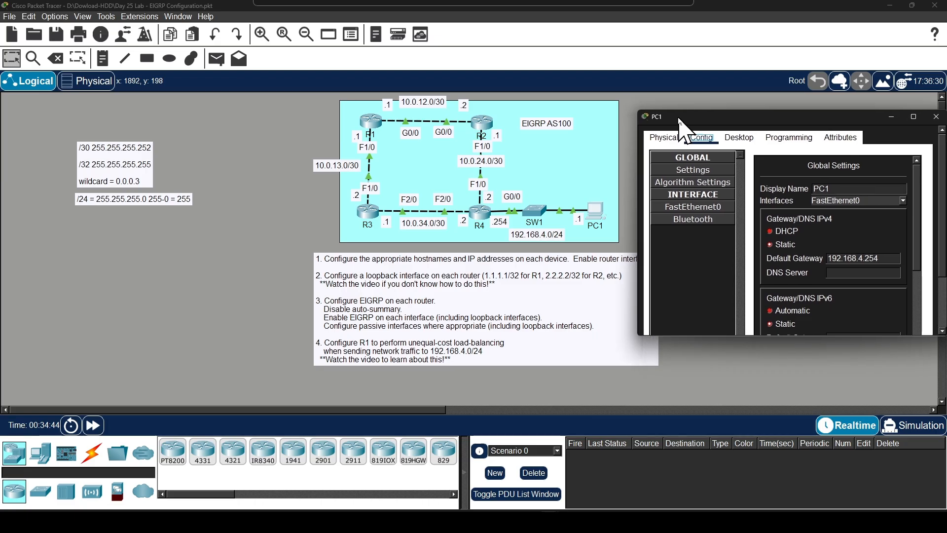
pyautogui.moveTo(680, 119); pyautogui.dragTo(651, 114)
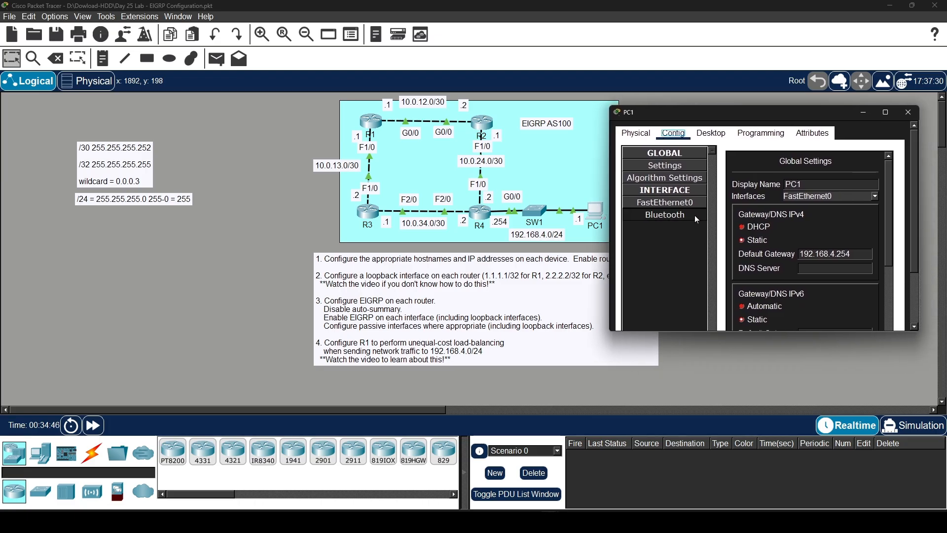
pyautogui.click(669, 202)
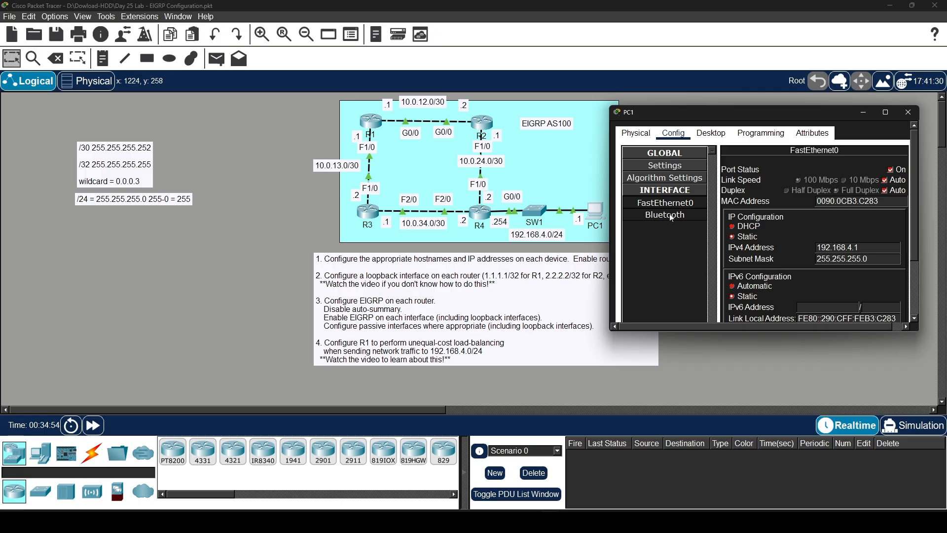
pyautogui.click(672, 166)
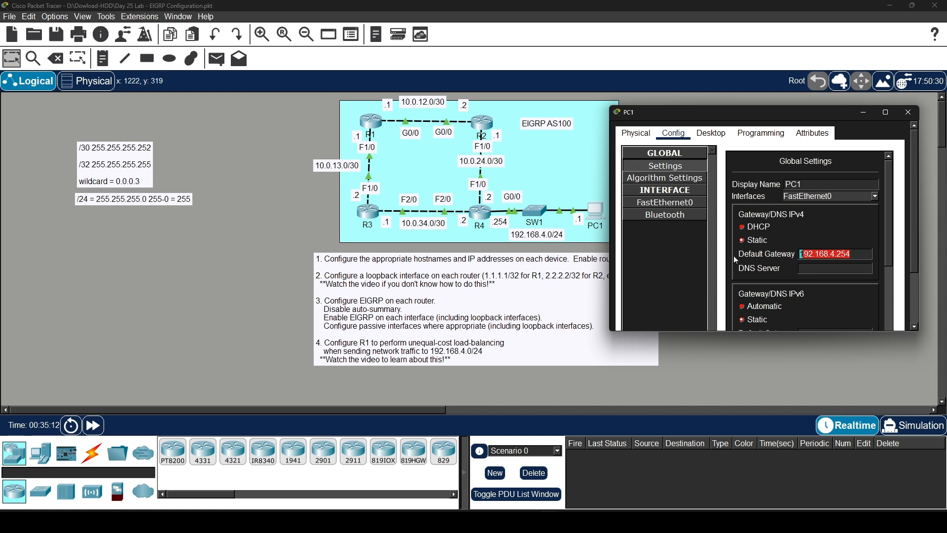
pyautogui.click(852, 254)
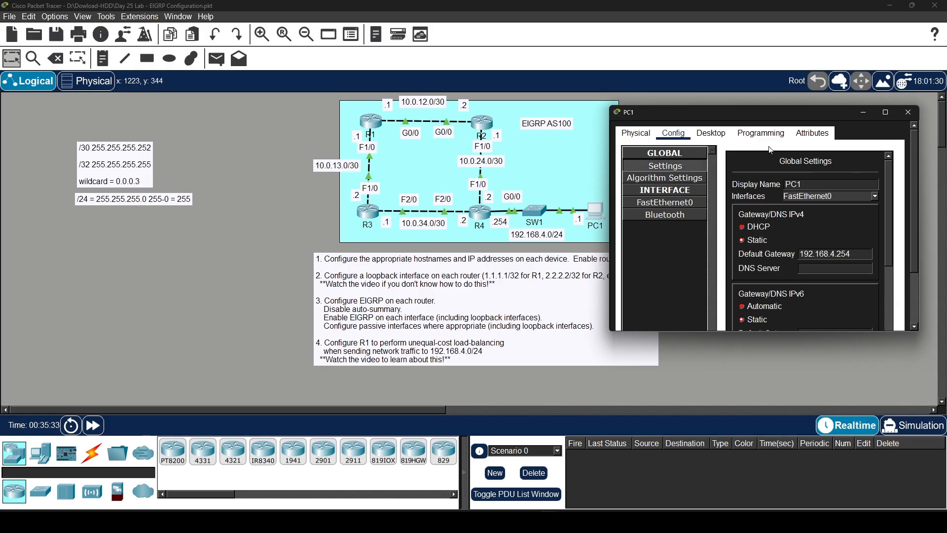
# Step: Open PC1's Command Prompt and ping R1's loopback address 1.1.1.1
pyautogui.click(651, 135)
pyautogui.click(761, 133)
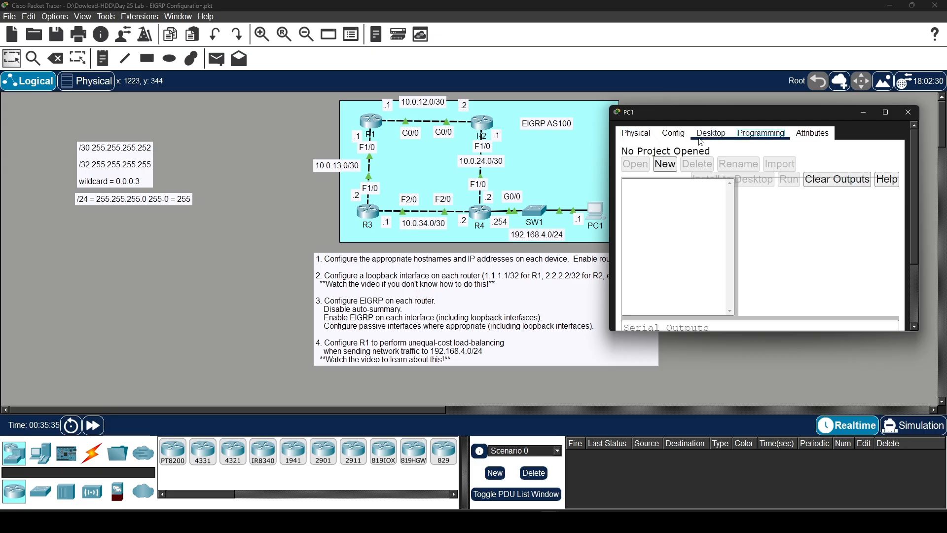
pyautogui.click(701, 137)
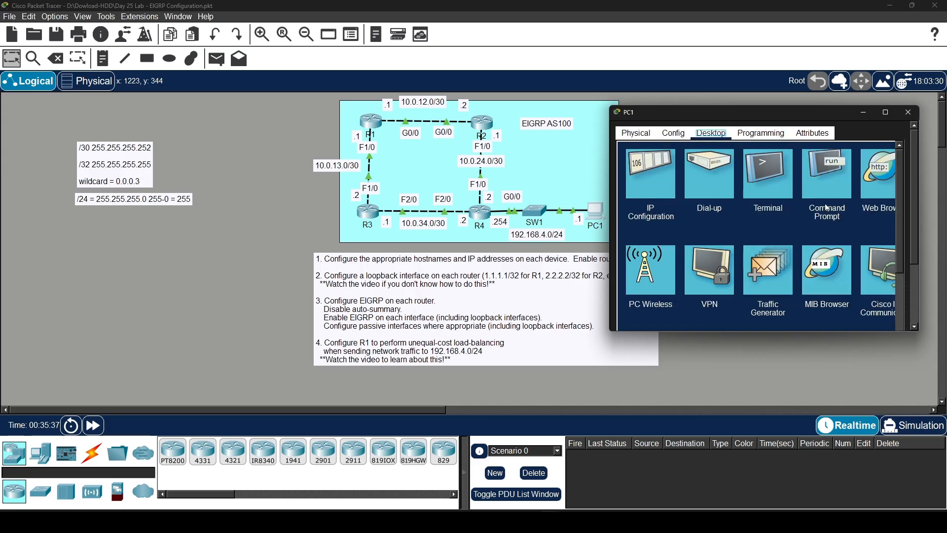
pyautogui.click(814, 182)
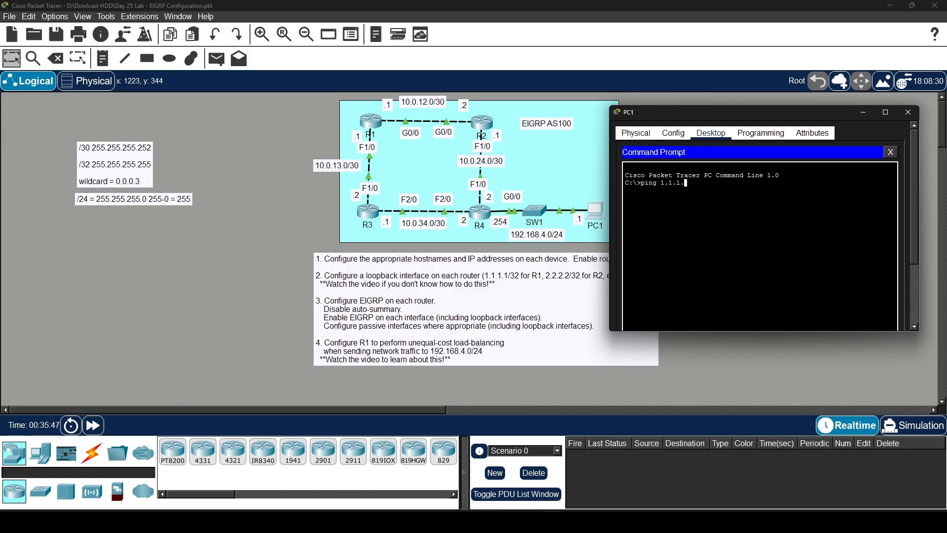
pyautogui.write('1')
pyautogui.press('Return')
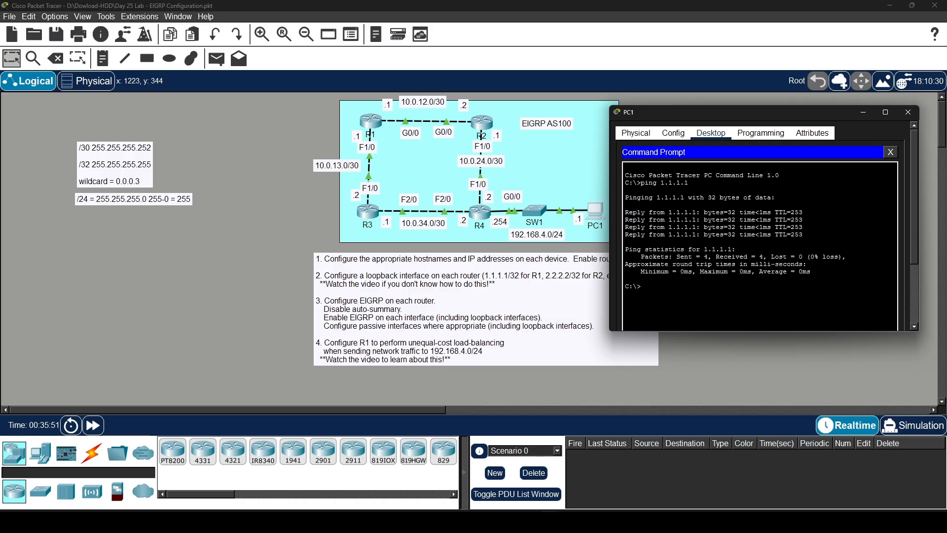
# Step: Ping R1's F1/0 address 10.0.13.1 from PC1's Command Prompt
pyautogui.write('ping 1.1.1.1')
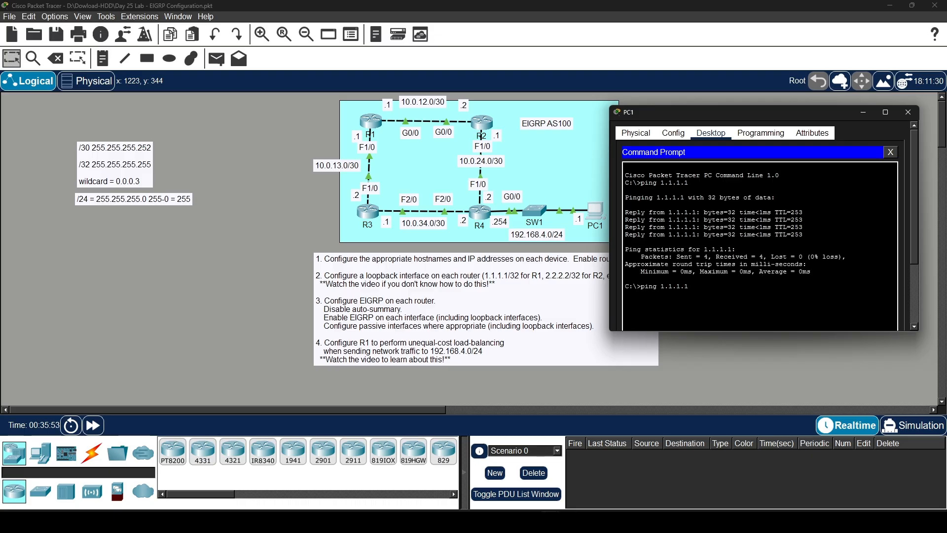
pyautogui.press('BackSpace')
pyautogui.press('BackSpace')
pyautogui.press('BackSpace')
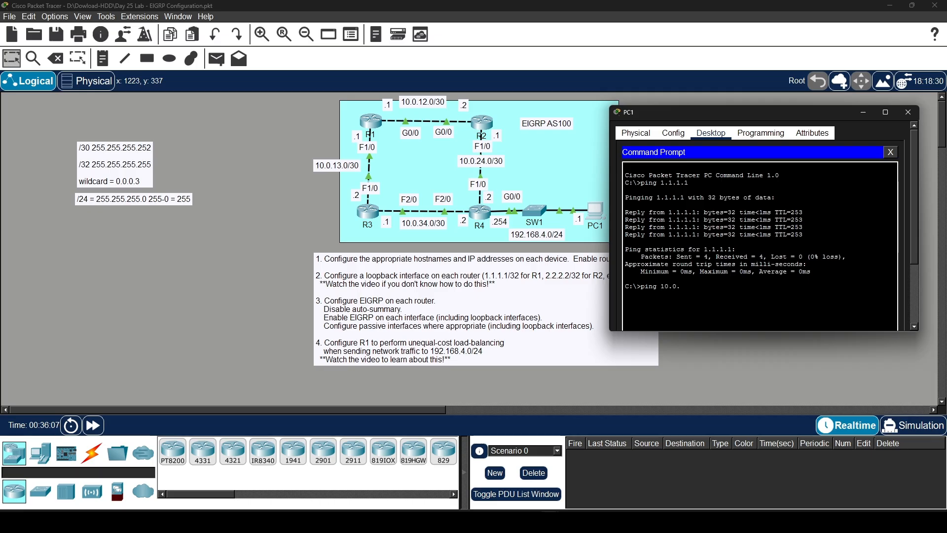
pyautogui.write('13.1')
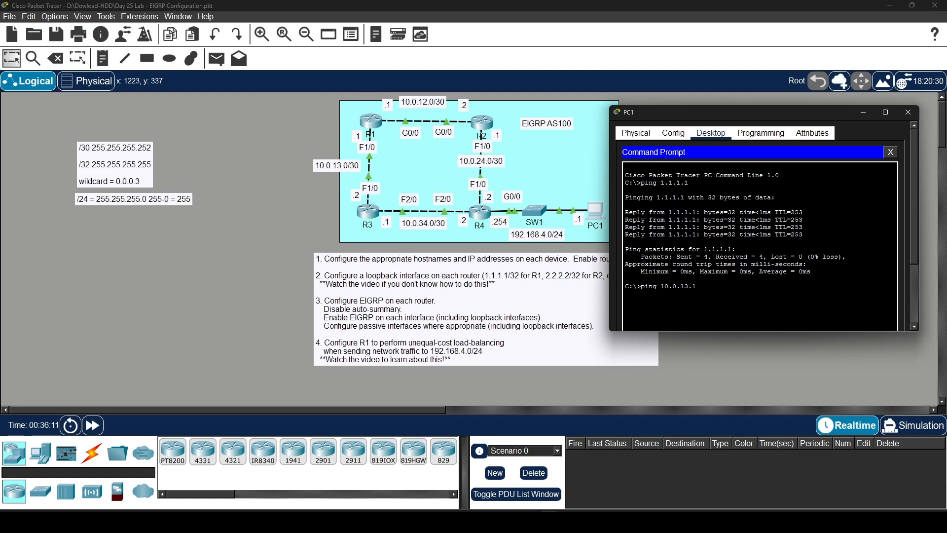
pyautogui.press('Return')
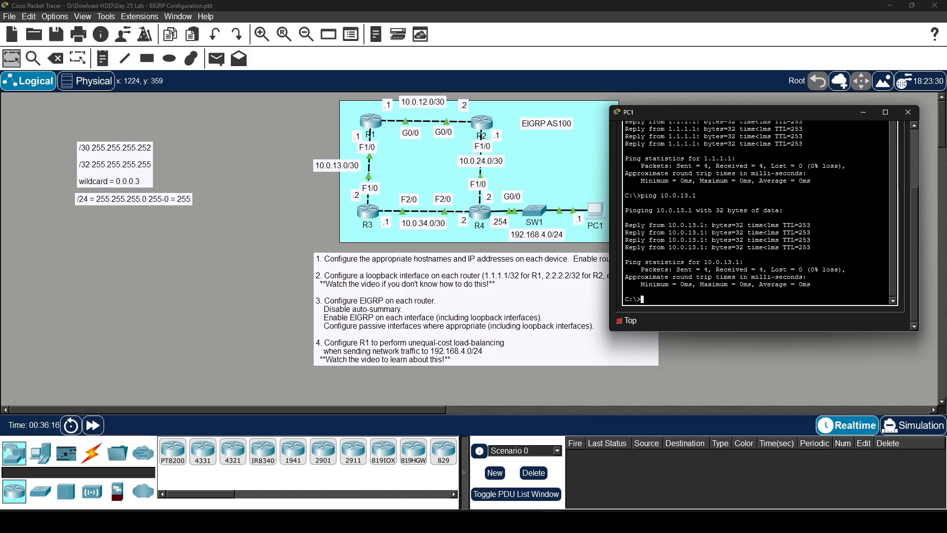
# Step: Ping R1's G0/0 address 10.0.12.1 from PC1, review the replies, and close PC1's window
pyautogui.press('Up')
pyautogui.press('BackSpace')
pyautogui.press('BackSpace')
pyautogui.press('BackSpace')
pyautogui.write('2.1')
pyautogui.press('Return')
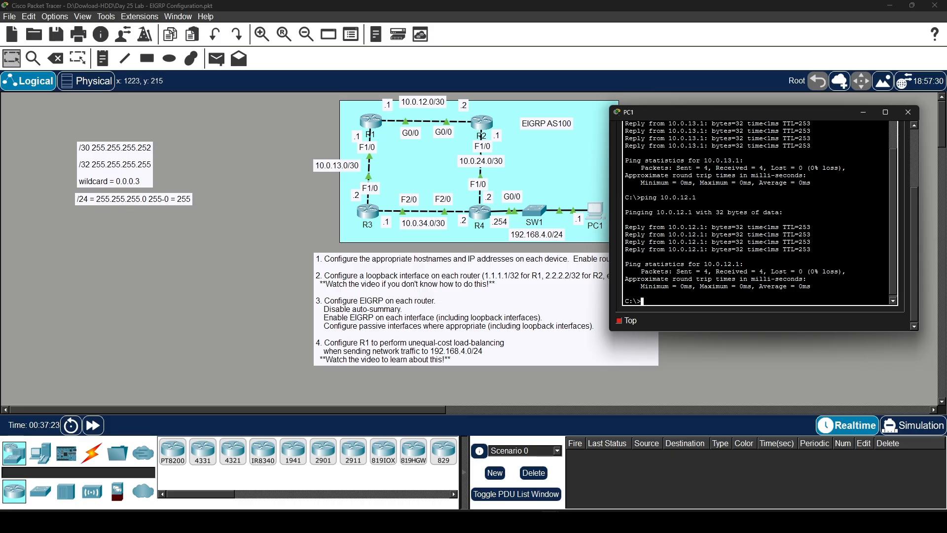
pyautogui.scroll(-1, 759, 212)
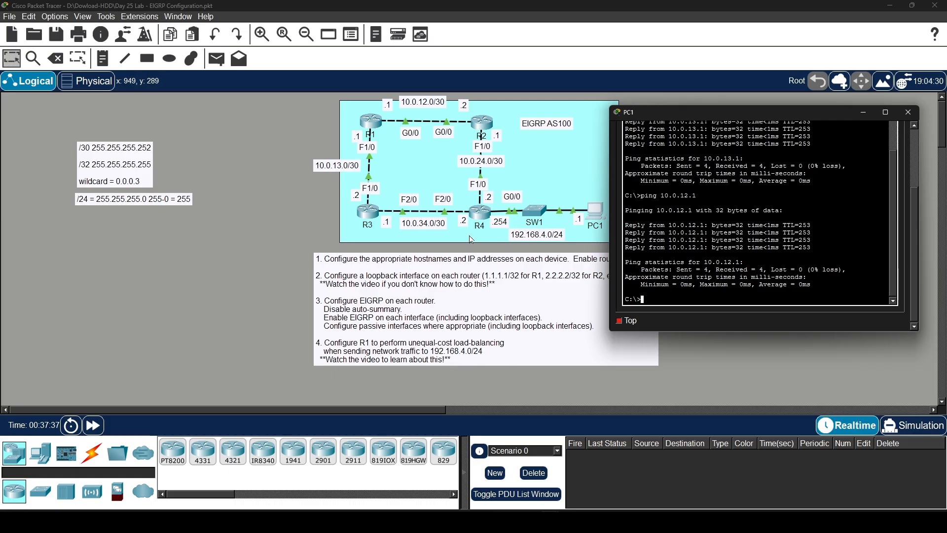
pyautogui.click(917, 113)
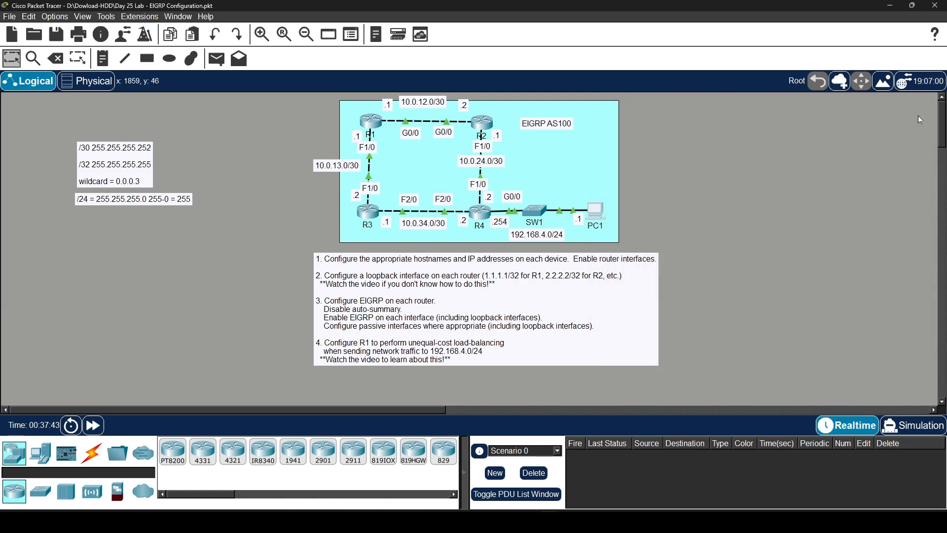